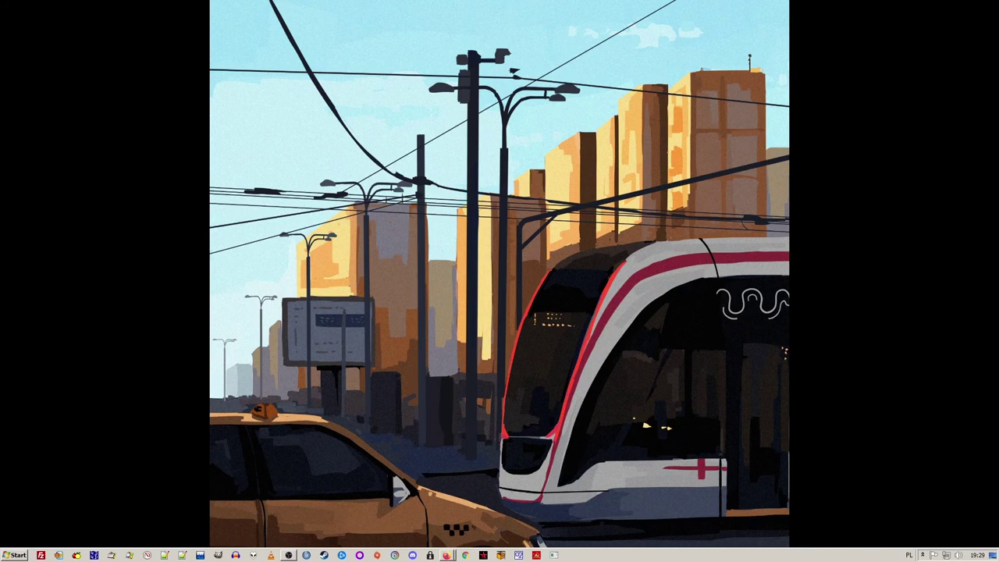
# - Download O2light.zip from lex-ofp.narod.ru and the updated o2_viewer_upd.zip from files.ofpisnotdead.com via the forum thread in Firefox
pyautogui.click(448, 554)
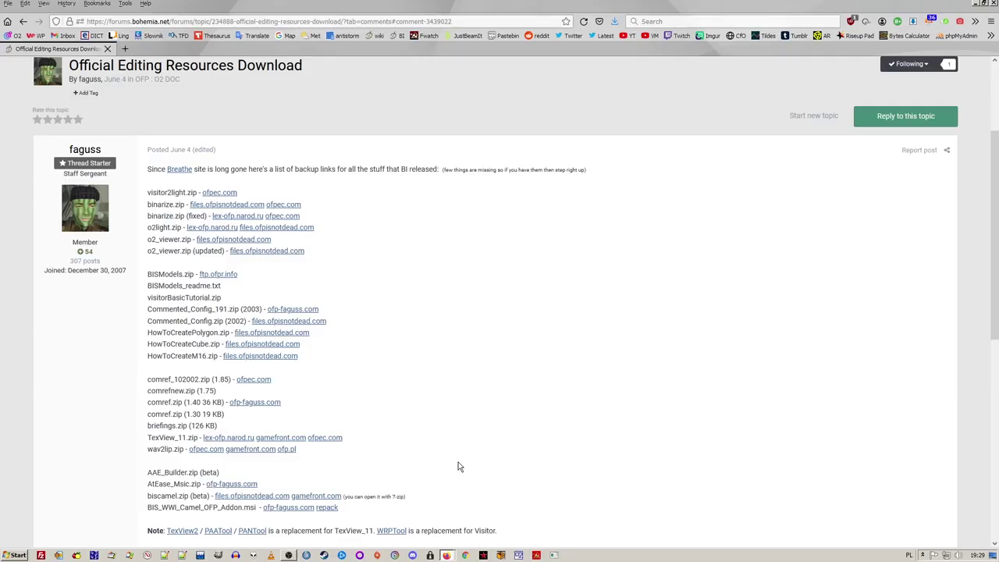
pyautogui.click(238, 228)
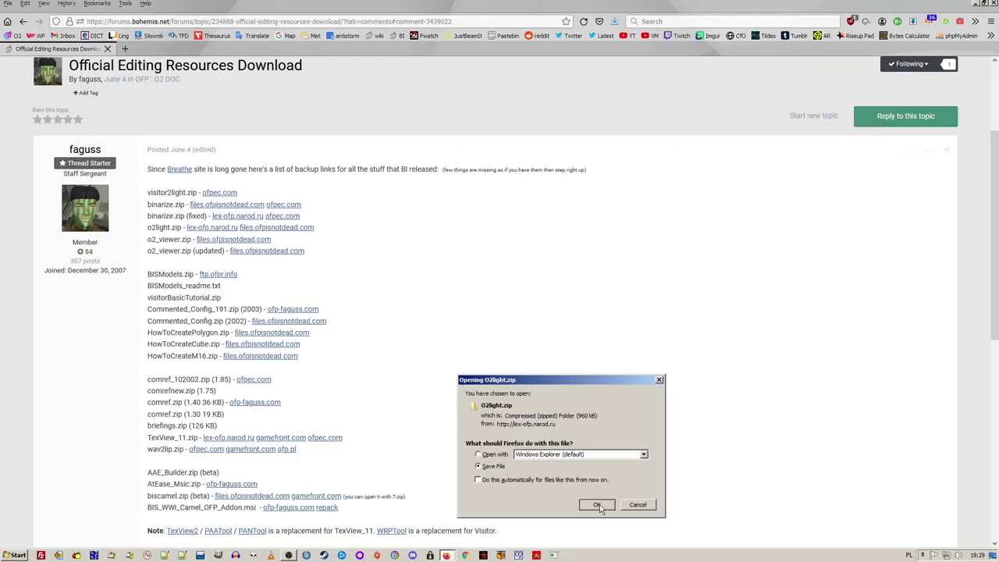
pyautogui.click(598, 505)
pyautogui.click(267, 252)
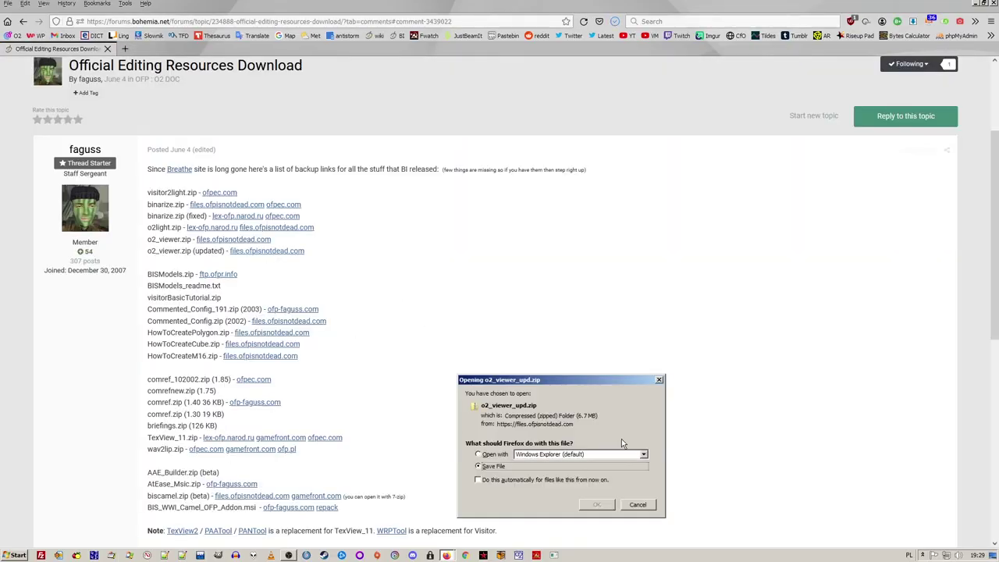
pyautogui.click(606, 504)
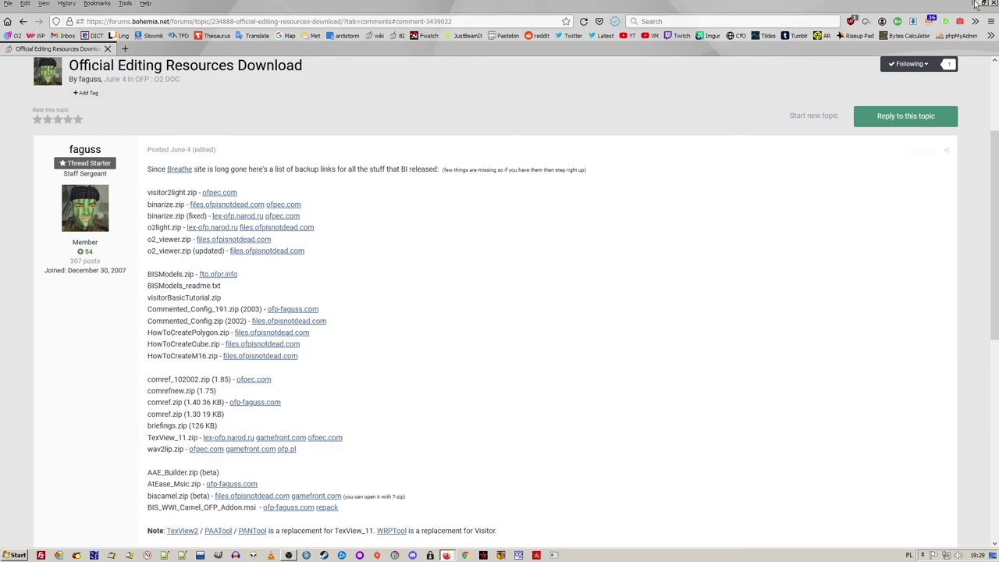
pyautogui.click(985, 4)
# - Extract o2_viewer_upd.zip and O2light.zip in the Downloads folder, each into its own subfolder
pyautogui.click(15, 555)
pyautogui.click(168, 335)
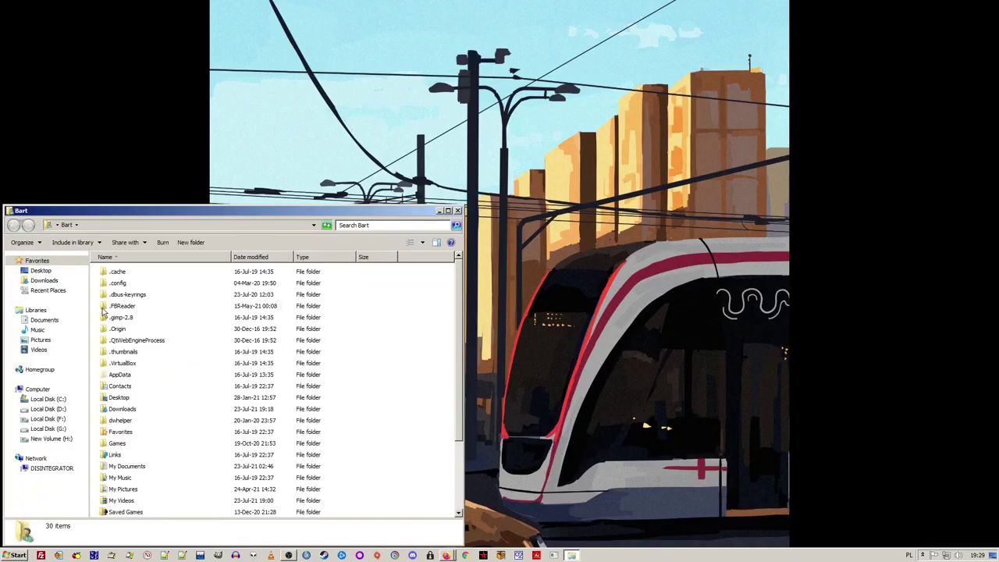
pyautogui.click(44, 280)
pyautogui.rightClick(130, 289)
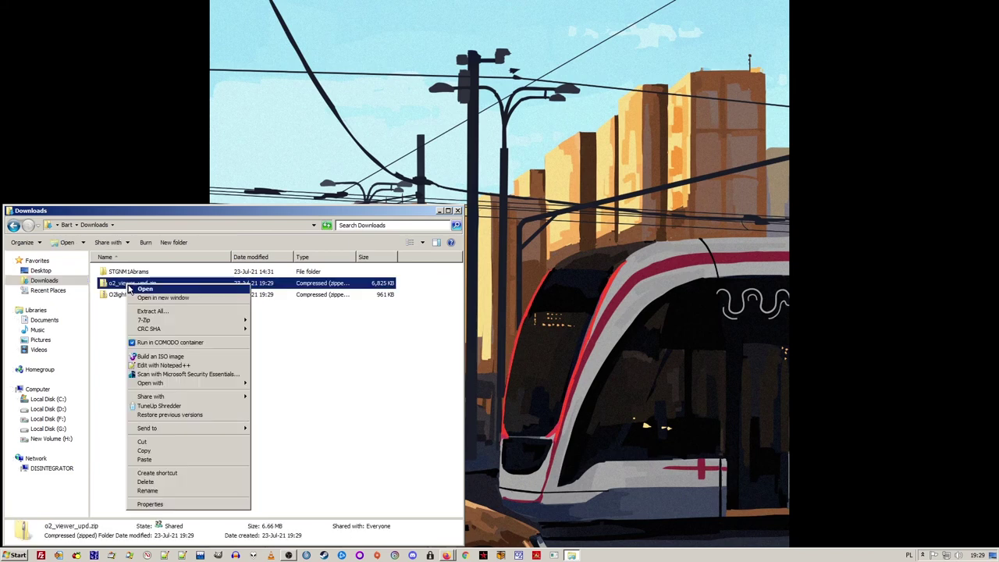
pyautogui.moveTo(192, 320)
pyautogui.click(297, 360)
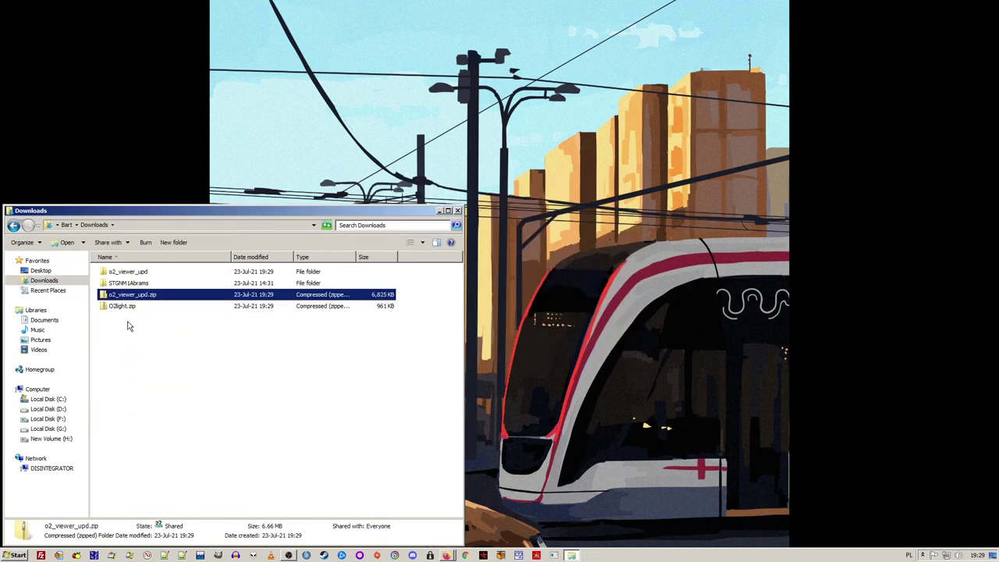
pyautogui.rightClick(119, 307)
pyautogui.moveTo(150, 349)
pyautogui.click(287, 383)
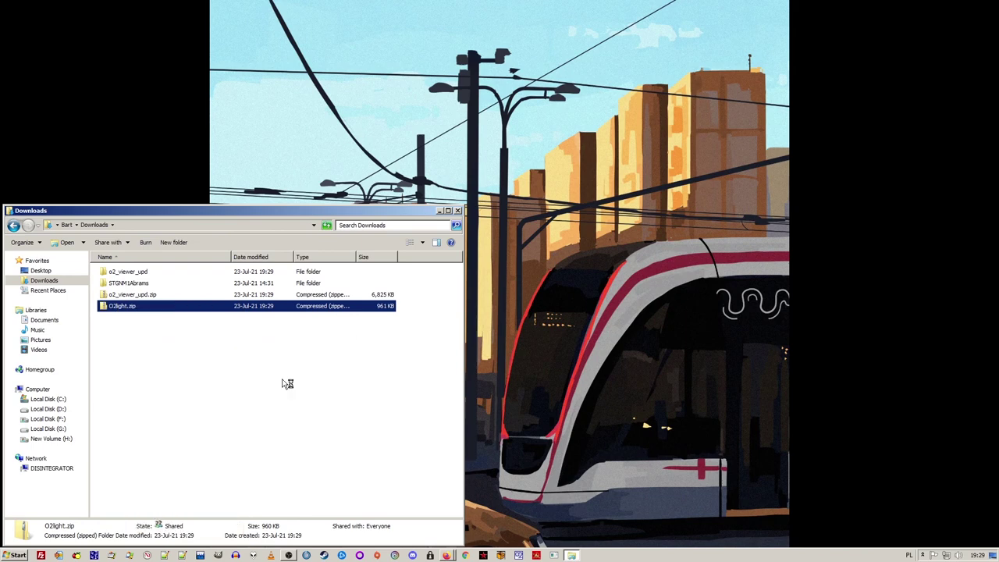
# - Open Flashpoint.cfg from the o2_viewer_upd folder in Notepad++ and set HW_Type to "Direct3D HW T&L"
pyautogui.doubleClick(132, 273)
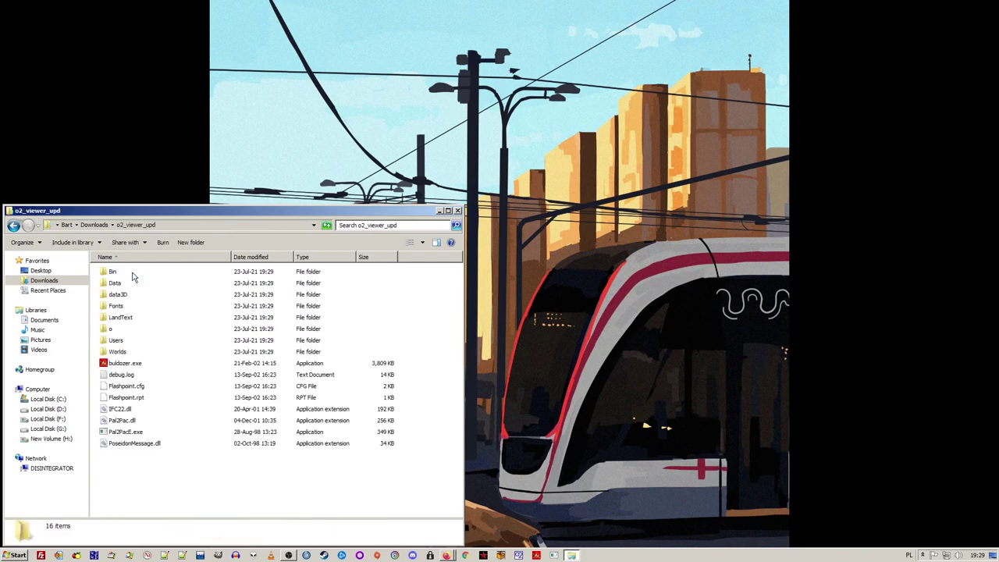
pyautogui.rightClick(142, 387)
pyautogui.click(179, 240)
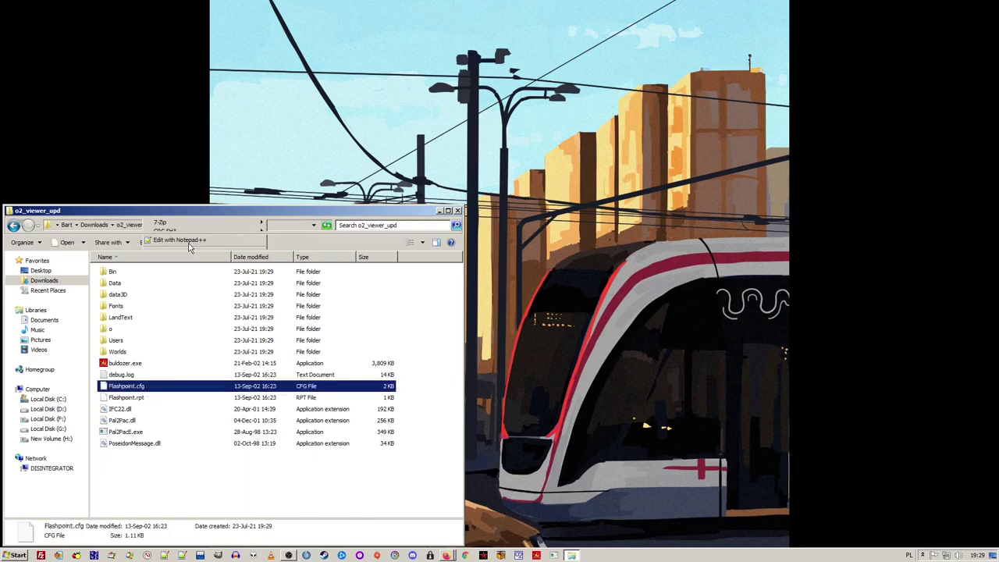
pyautogui.doubleClick(147, 265)
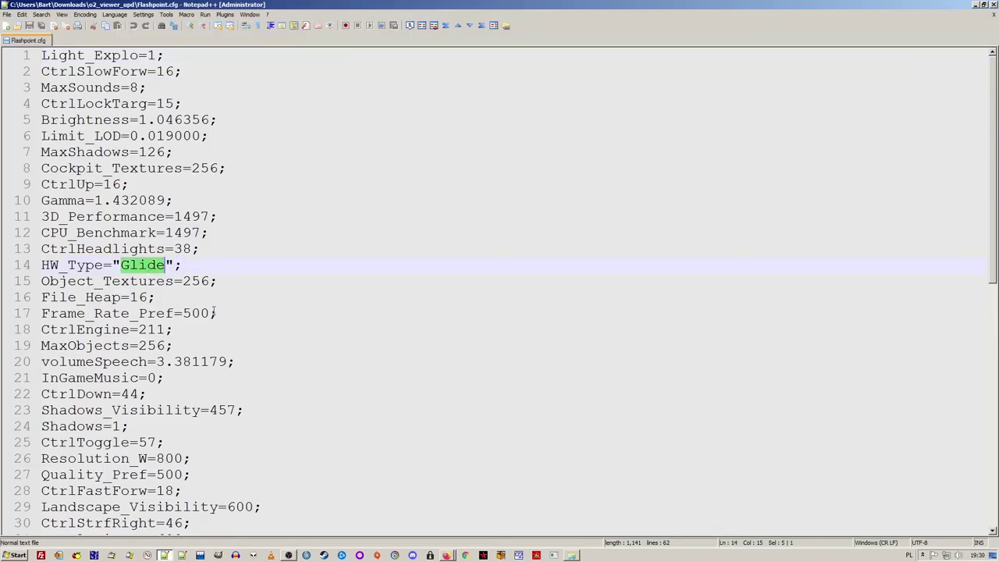
pyautogui.write('Direct3')
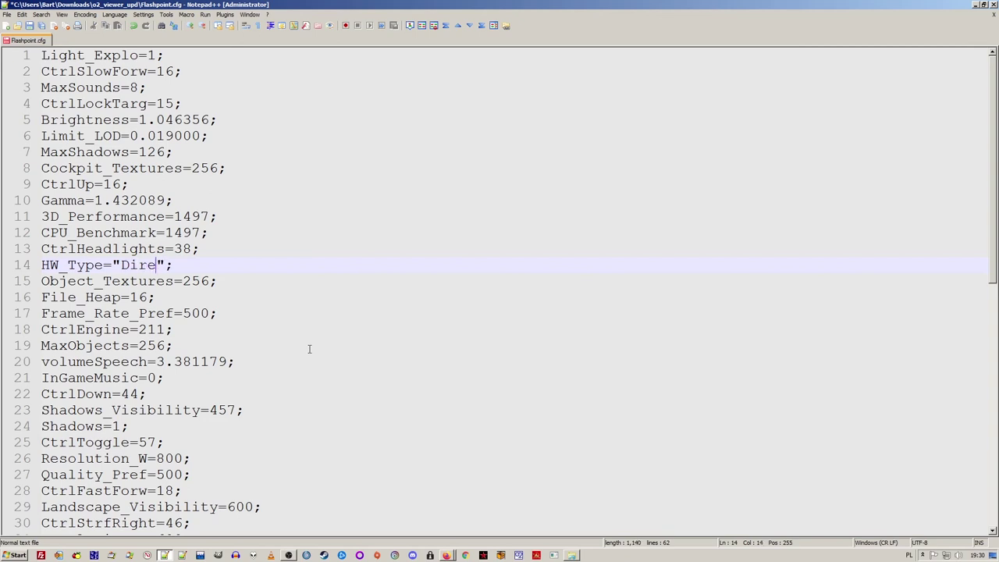
pyautogui.write('D HW ')
pyautogui.write('T&L')
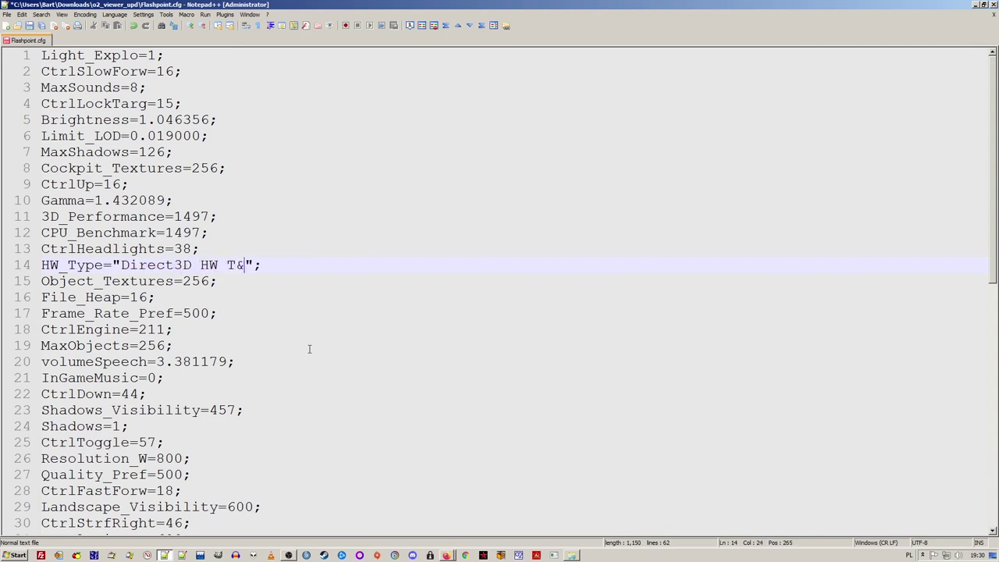
# - Add the line "Adapter=0;" below HW_Type in Flashpoint.cfg and save the file
pyautogui.press('Return')
pyautogui.write('Adapter=0;')
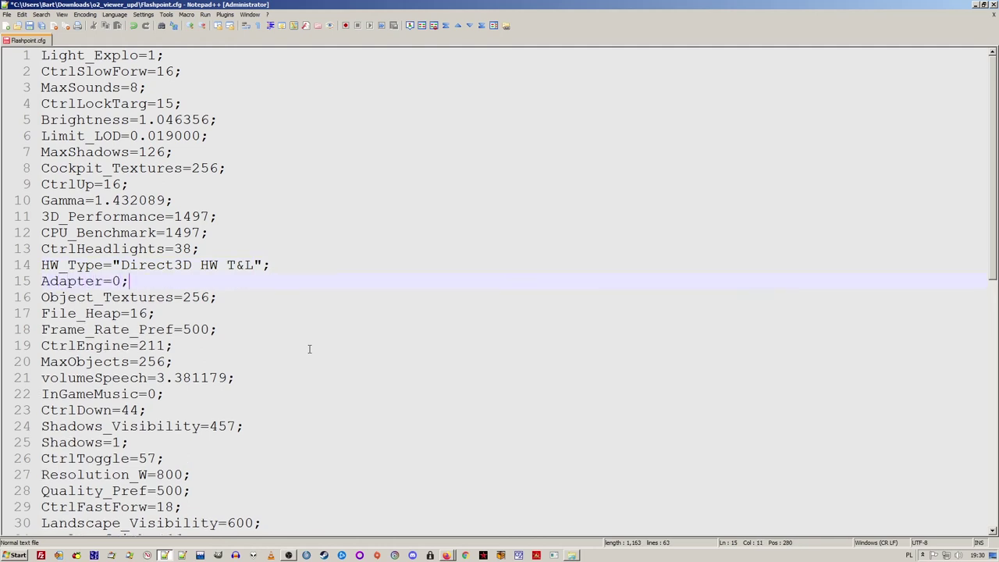
pyautogui.hotkey('ctrl', 's')
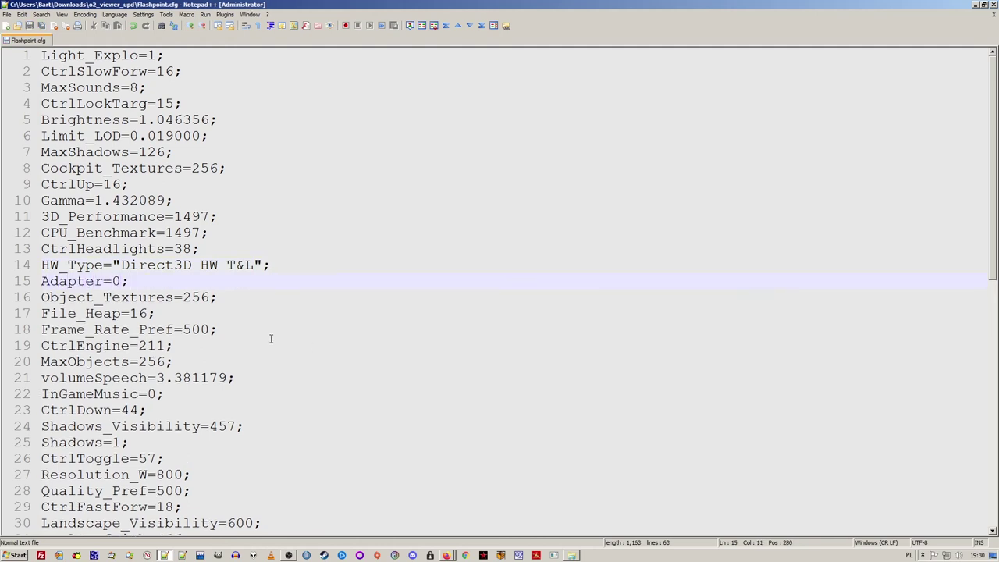
pyautogui.click(975, 4)
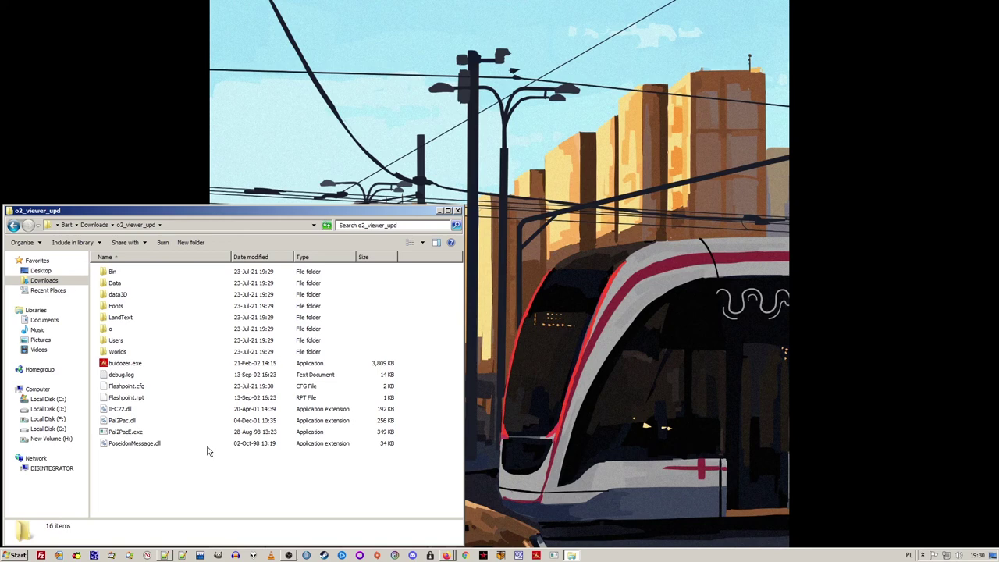
# - Put the folder window away and launch the Registry Editor (regedit)
pyautogui.click(439, 212)
pyautogui.click(17, 555)
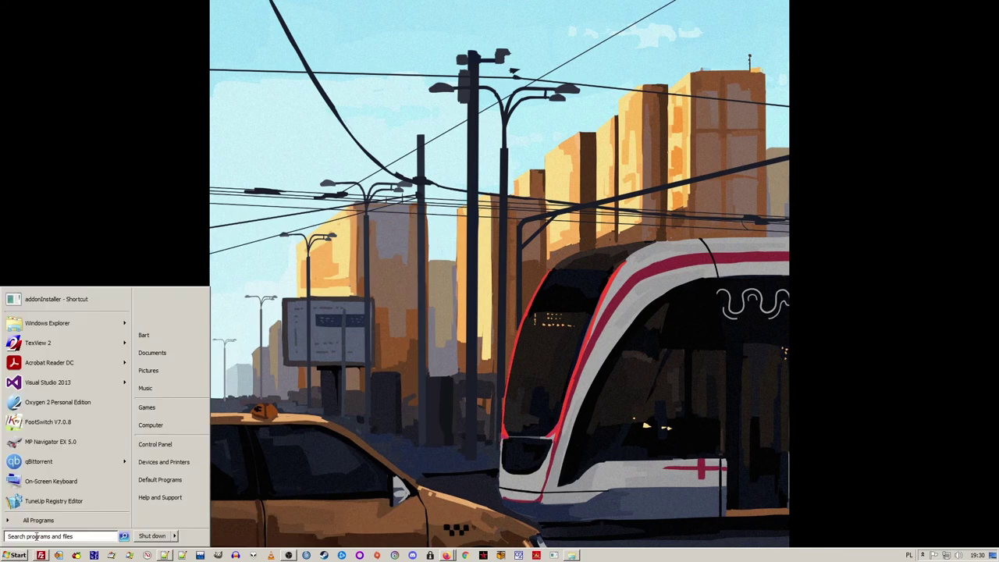
pyautogui.write('regedit')
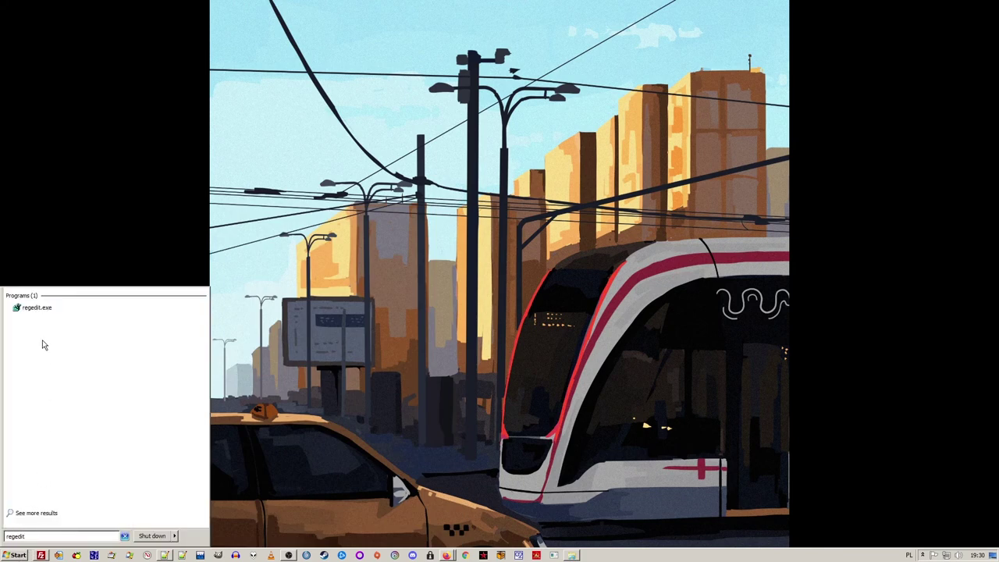
pyautogui.click(42, 309)
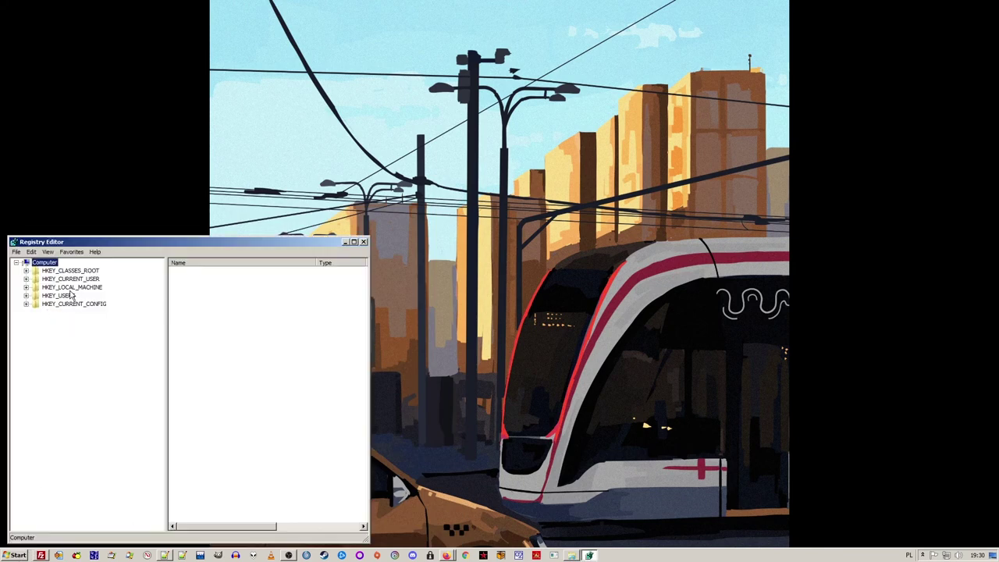
# - Go to the registry key HKEY_LOCAL_MACHINE\SOFTWARE\Wow6432Node\bohemia interactive studio\coldwarassault
pyautogui.click(71, 288)
pyautogui.click(26, 287)
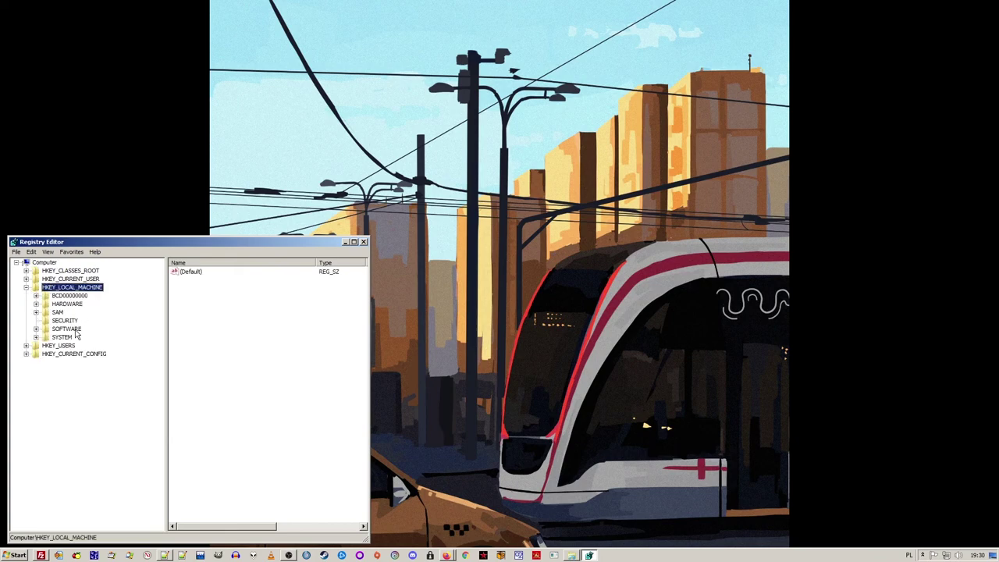
pyautogui.click(66, 329)
pyautogui.click(36, 329)
pyautogui.moveTo(161, 326); pyautogui.dragTo(158, 481)
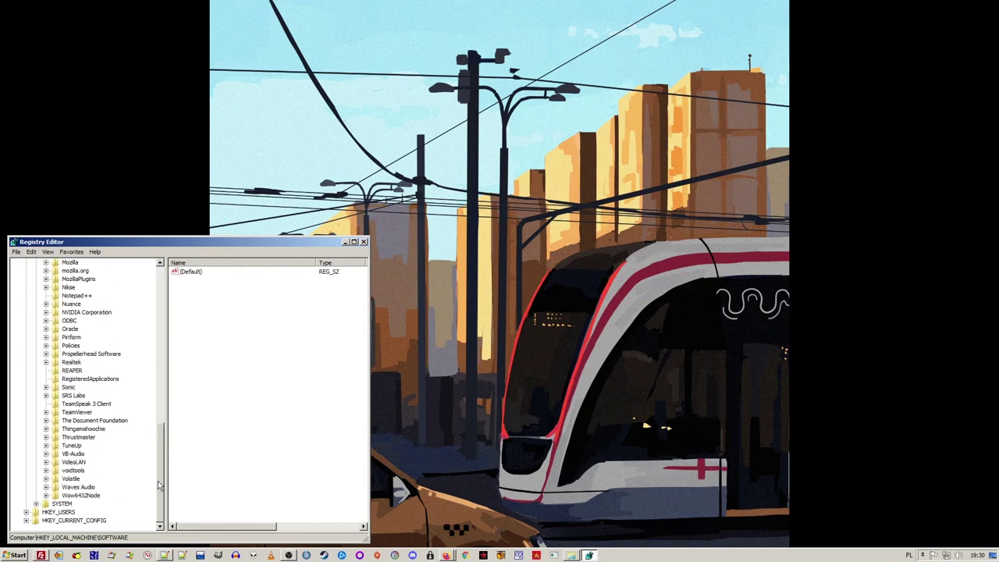
pyautogui.doubleClick(91, 497)
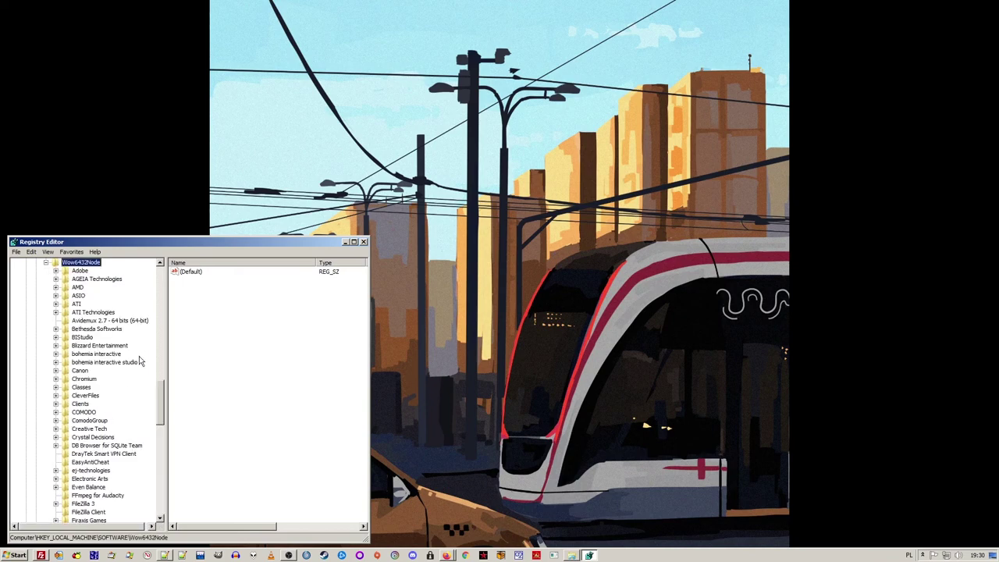
pyautogui.click(97, 363)
pyautogui.click(55, 363)
pyautogui.click(99, 380)
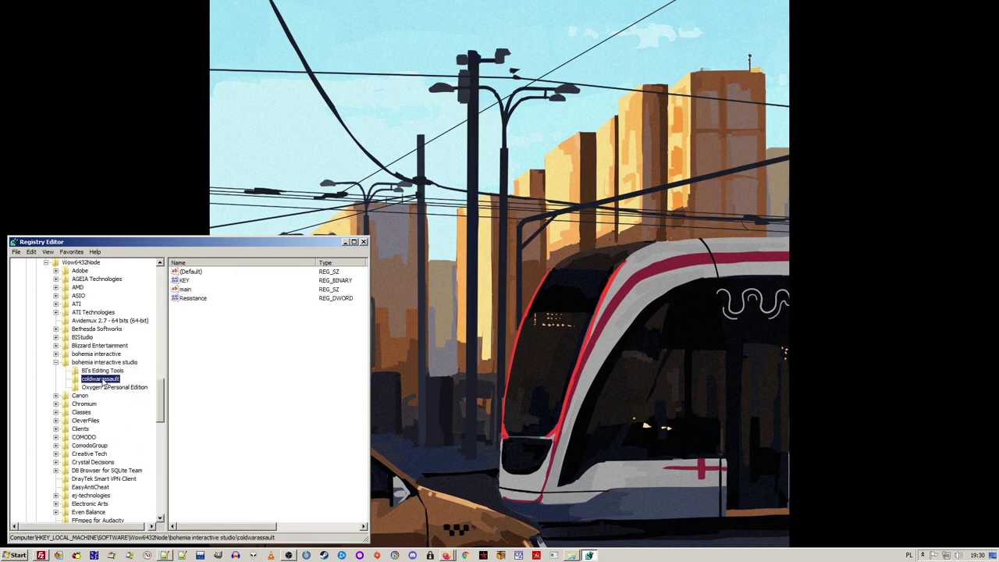
# - Export the coldwarassault key to the Downloads folder as cwa and close the Registry Editor
pyautogui.rightClick(106, 382)
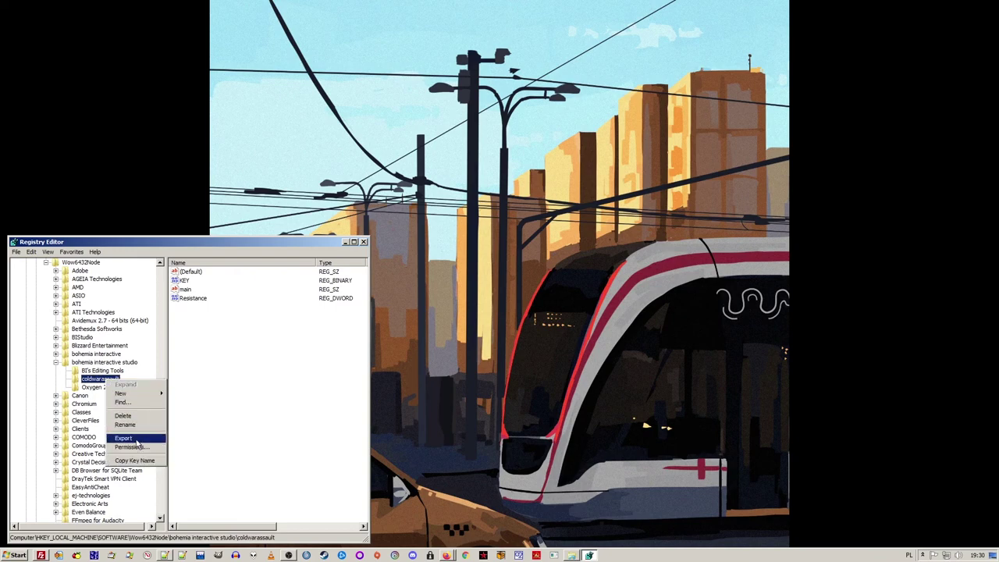
pyautogui.click(125, 441)
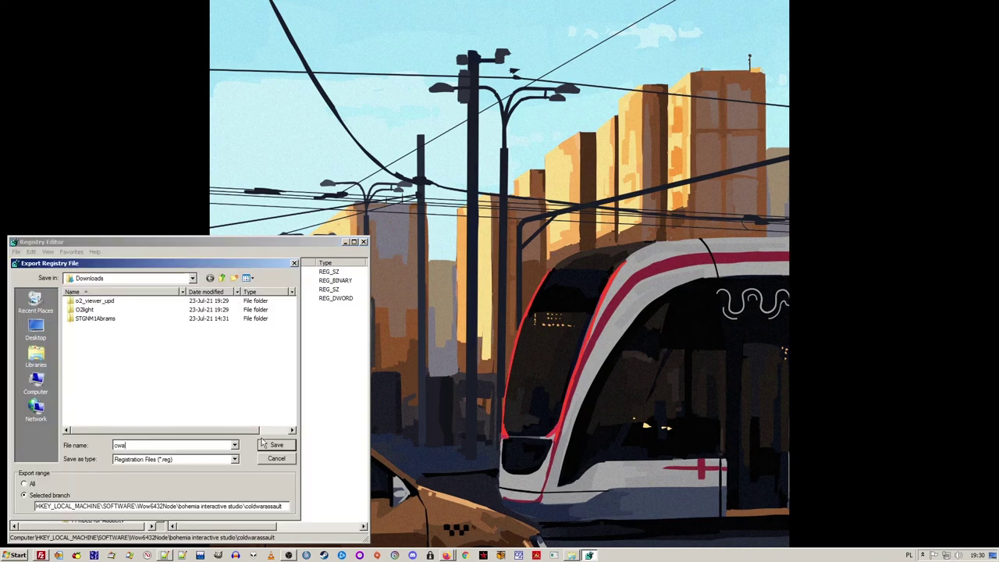
pyautogui.write('cwa')
pyautogui.click(263, 444)
pyautogui.click(363, 242)
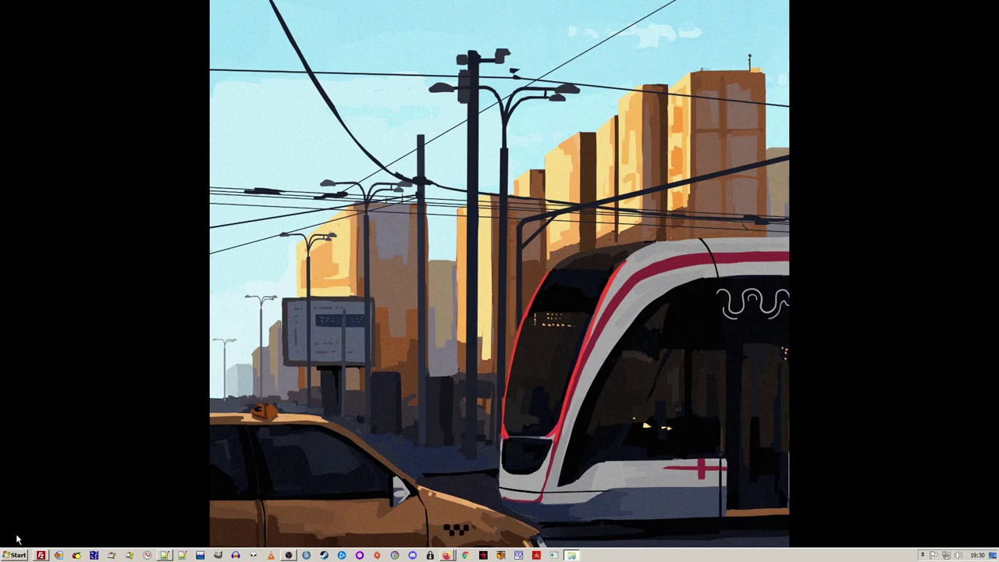
# - Open cwa.reg from Downloads in Notepad++ and replace "bohemia interactive studio" in the key path with "codemasters"
pyautogui.click(570, 557)
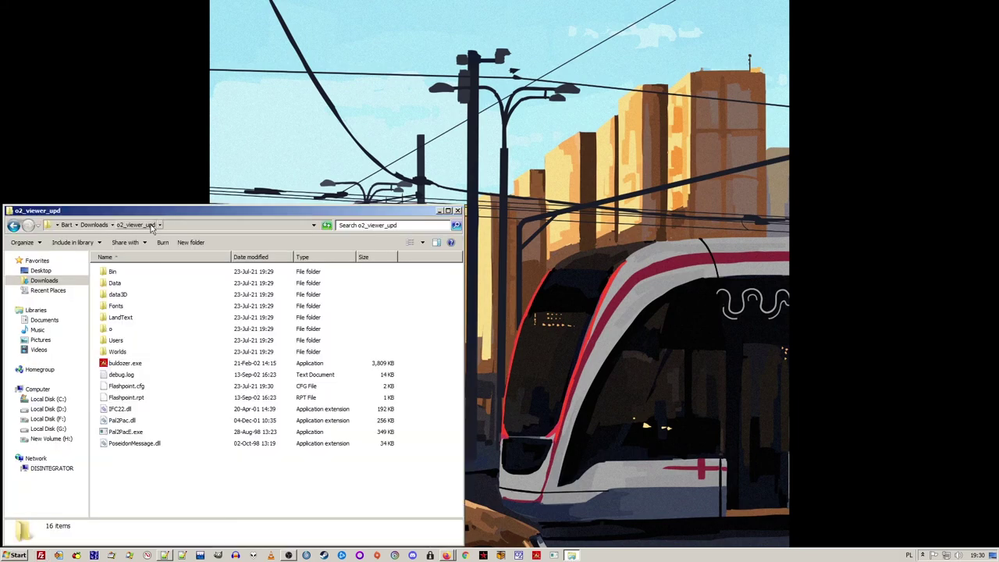
pyautogui.click(101, 224)
pyautogui.click(127, 307)
pyautogui.rightClick(128, 307)
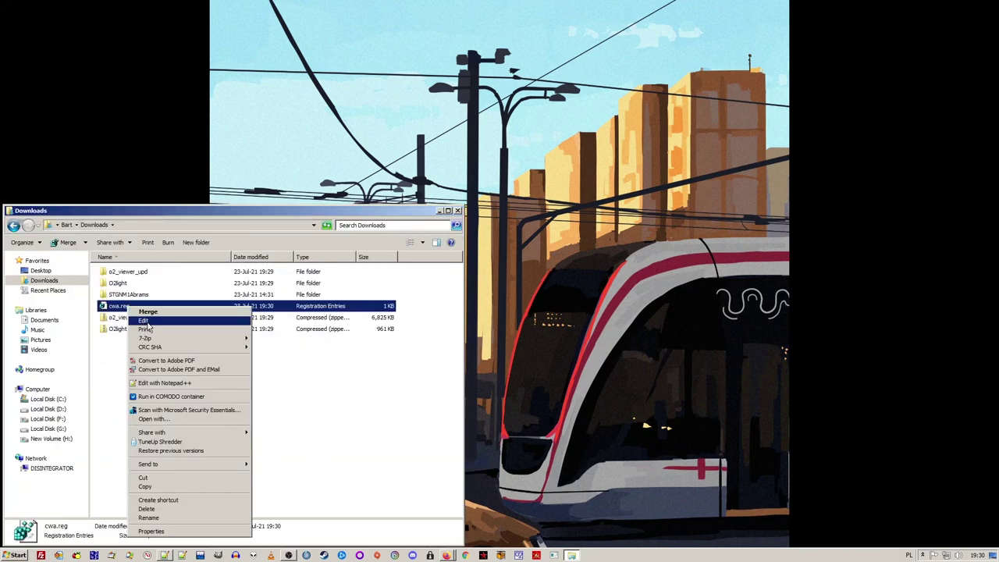
pyautogui.click(188, 380)
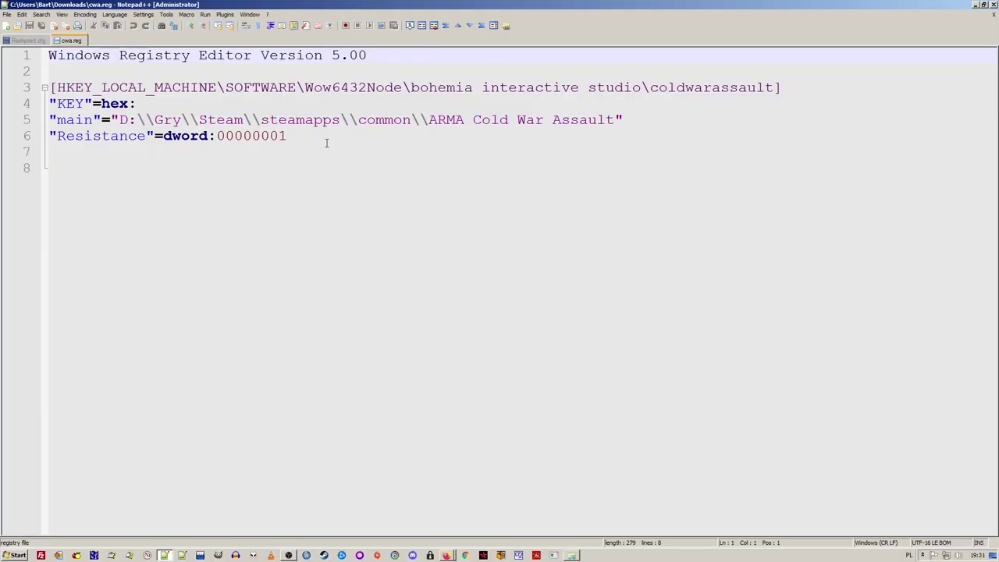
pyautogui.moveTo(413, 87); pyautogui.dragTo(642, 88)
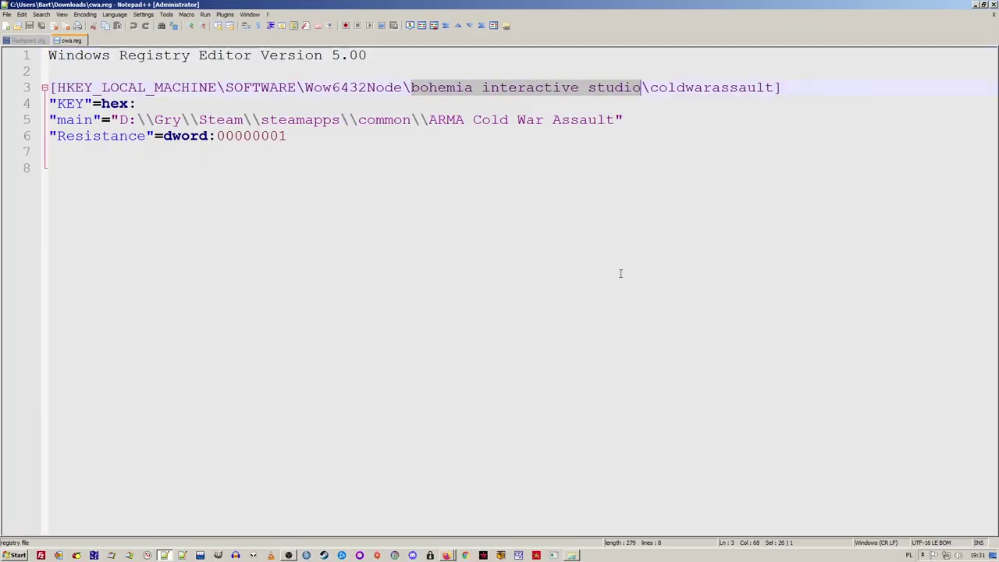
pyautogui.write('codemasters')
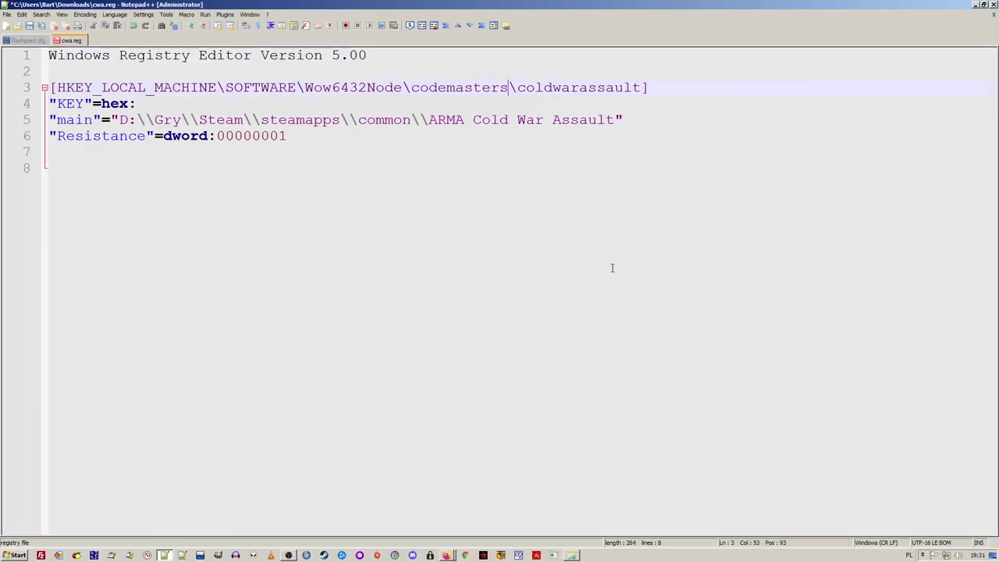
# - Replace "coldwarassault" in the key path of cwa.reg with "operation flashpoint" and save the file
pyautogui.moveTo(518, 88); pyautogui.dragTo(641, 87)
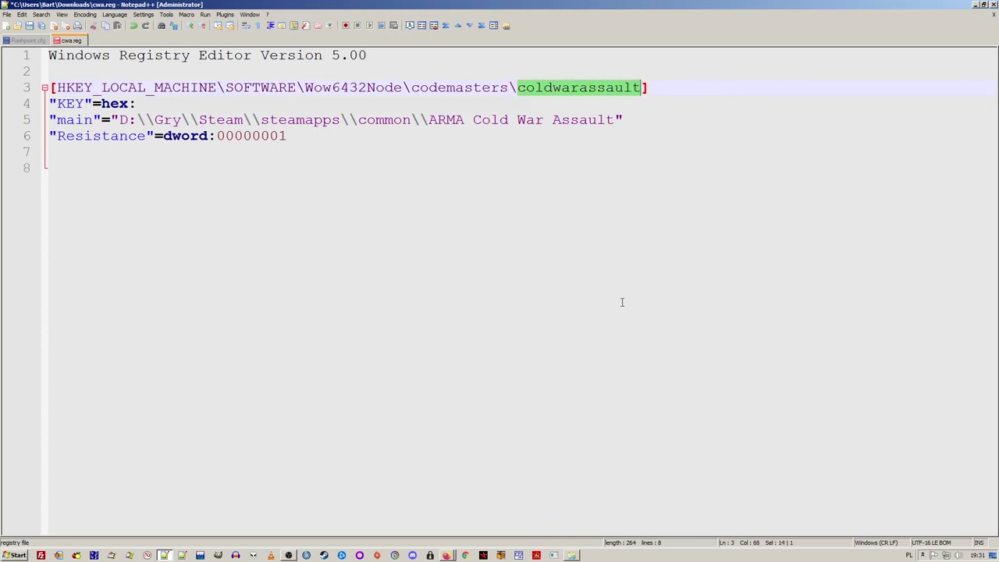
pyautogui.write('operation lf')
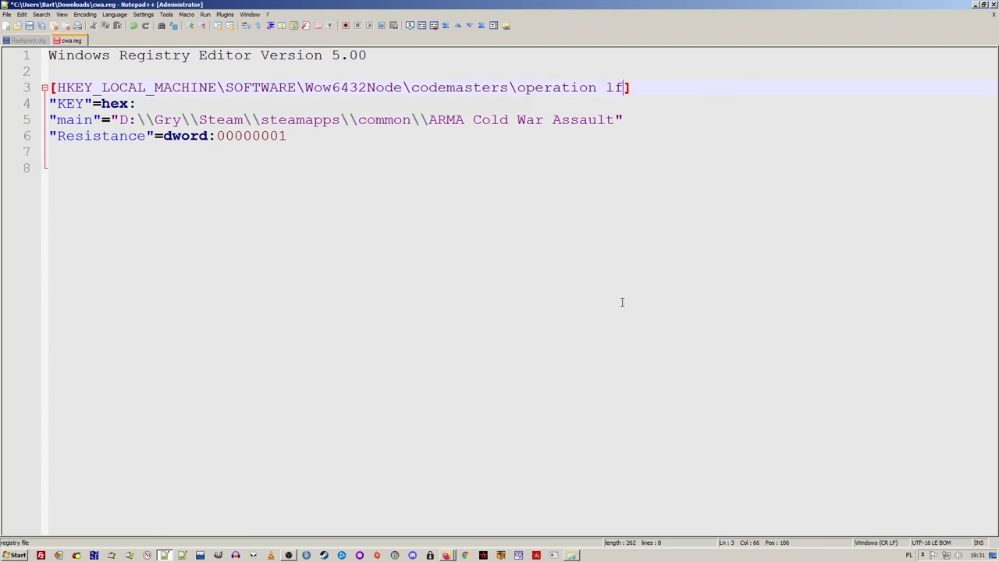
pyautogui.press('BackSpace')
pyautogui.press('BackSpace')
pyautogui.write('flahspo')
pyautogui.press('BackSpace')
pyautogui.press('BackSpace')
pyautogui.press('BackSpace')
pyautogui.press('BackSpace')
pyautogui.write('shpoint')
pyautogui.hotkey('ctrl', 's')
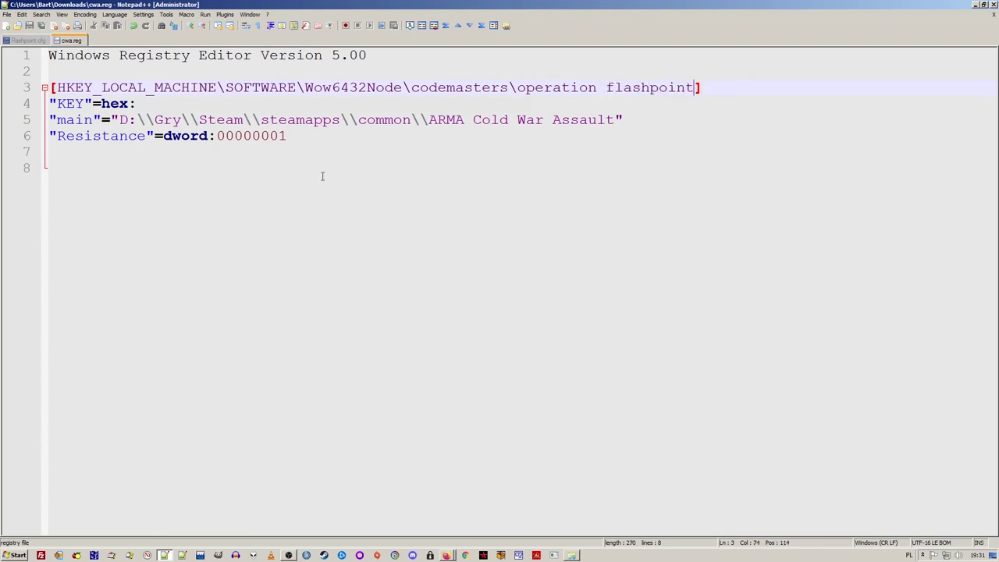
pyautogui.click(975, 4)
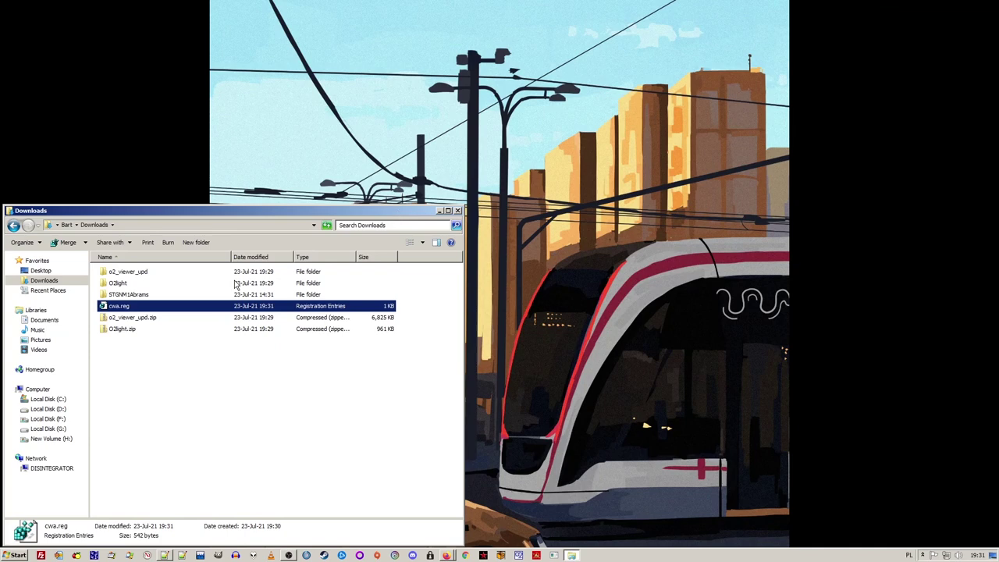
# - Merge cwa.reg from the Downloads folder into the Windows registry
pyautogui.doubleClick(137, 308)
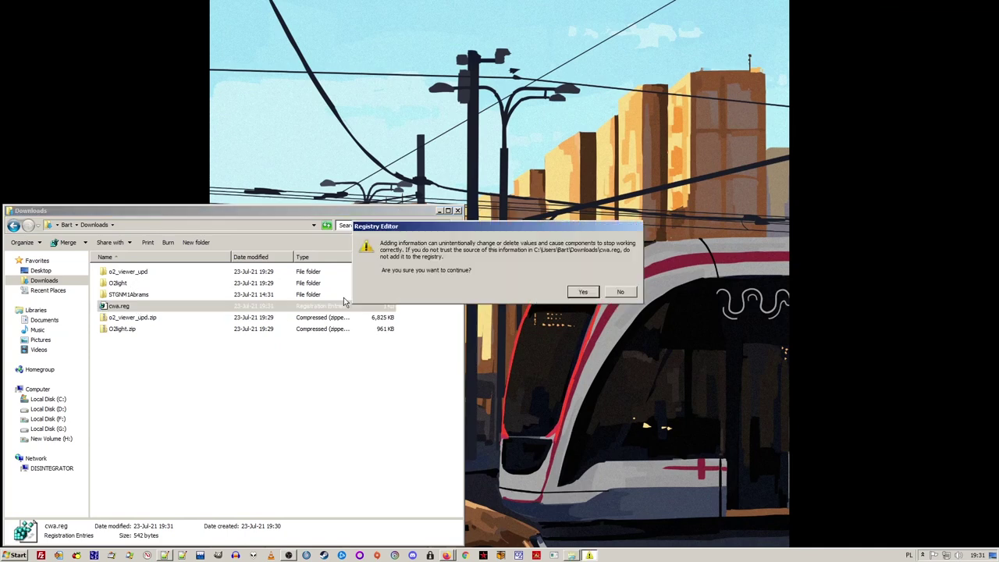
pyautogui.click(587, 293)
pyautogui.click(621, 284)
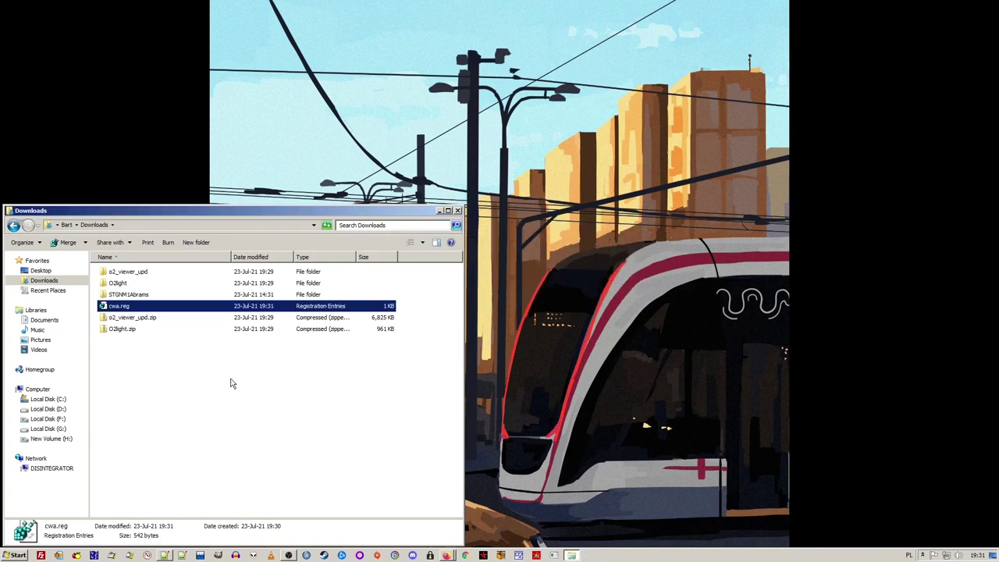
pyautogui.click(211, 378)
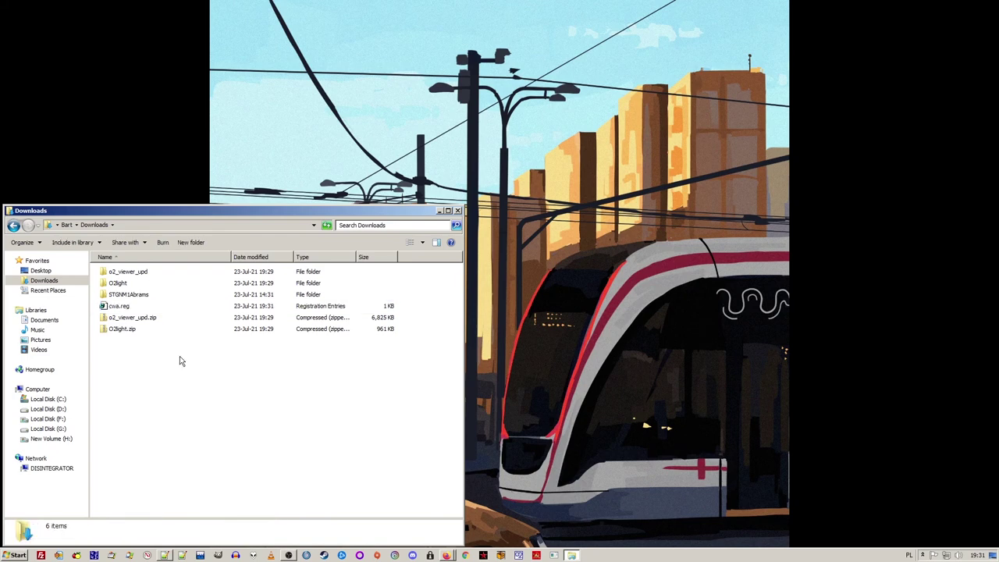
# - Copy Data.pbo and Data3D.pbo from the DTA folder of ARMA Cold War Assault into the o2_viewer_upd folder in Downloads
pyautogui.doubleClick(128, 272)
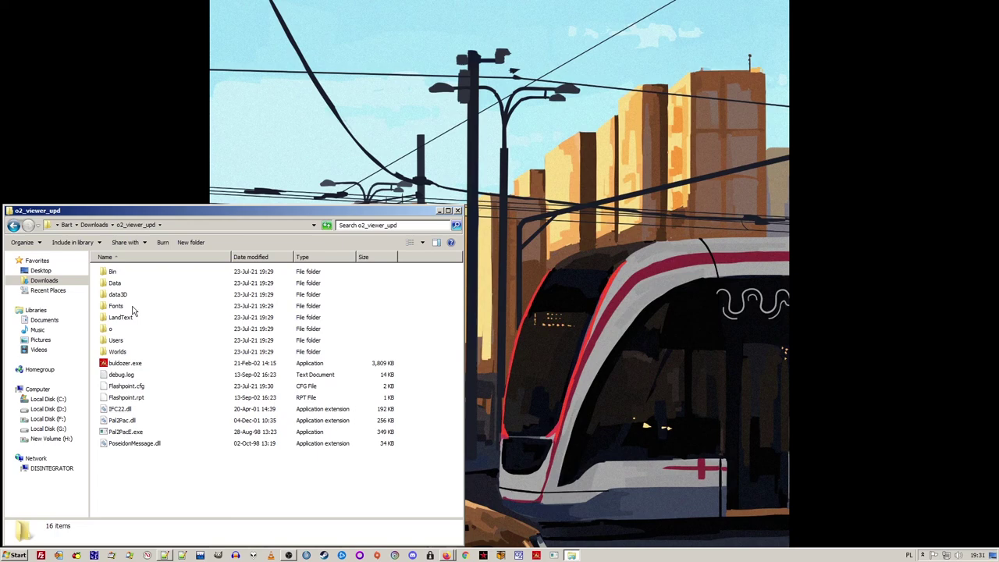
pyautogui.rightClick(485, 555)
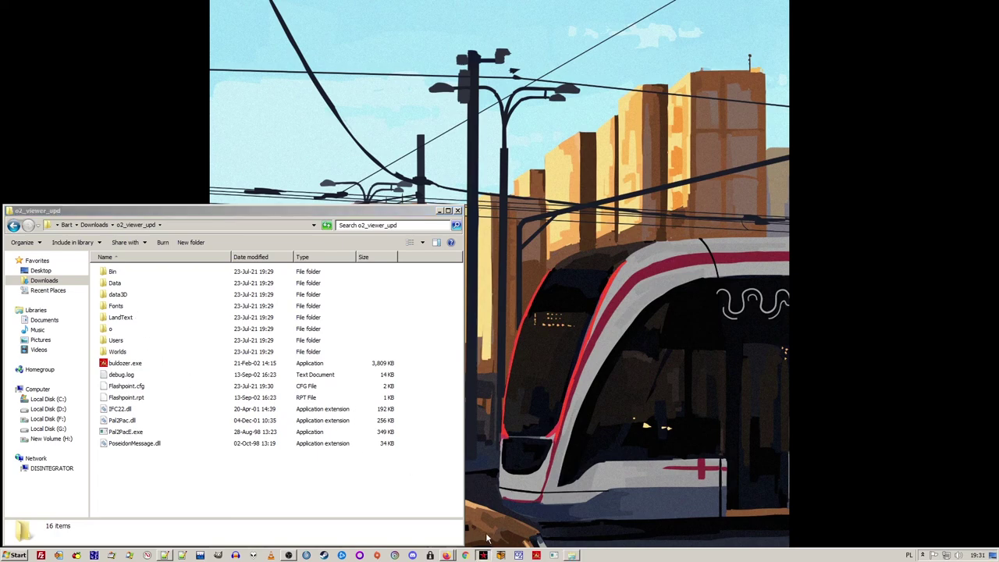
pyautogui.click(506, 527)
pyautogui.click(551, 460)
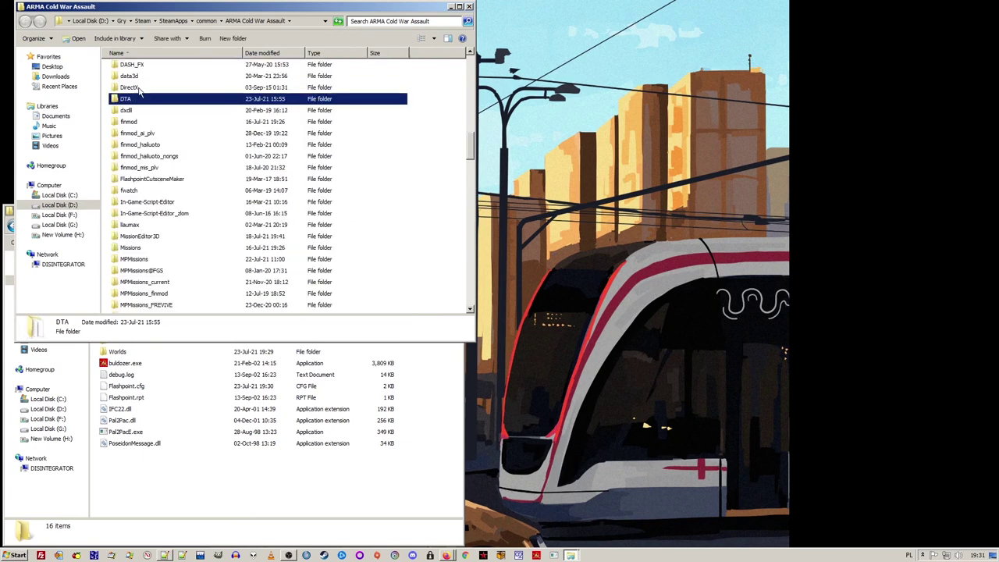
pyautogui.doubleClick(138, 99)
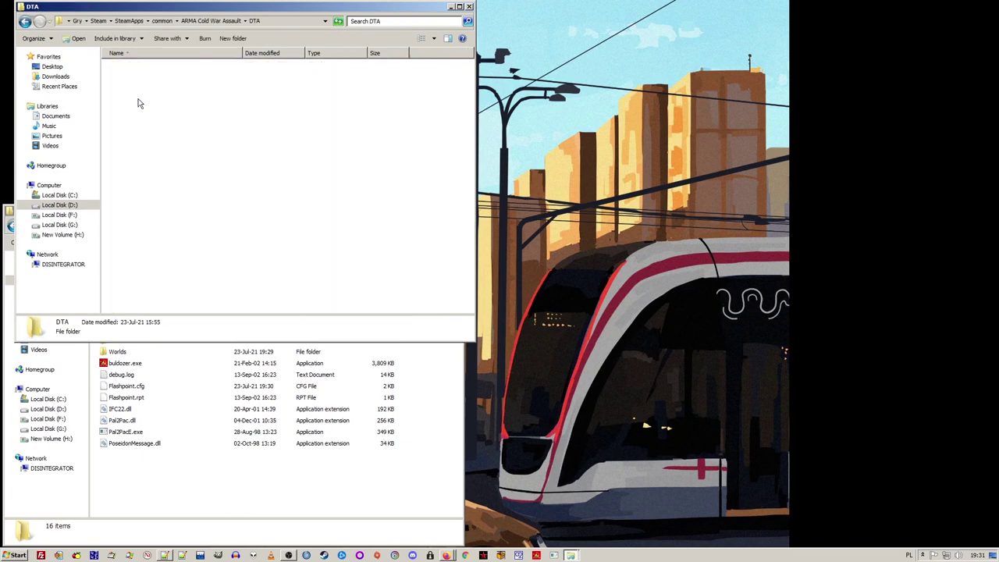
pyautogui.click(142, 159)
pyautogui.keyDown('shift'); pyautogui.click(141, 170); pyautogui.keyUp('shift')
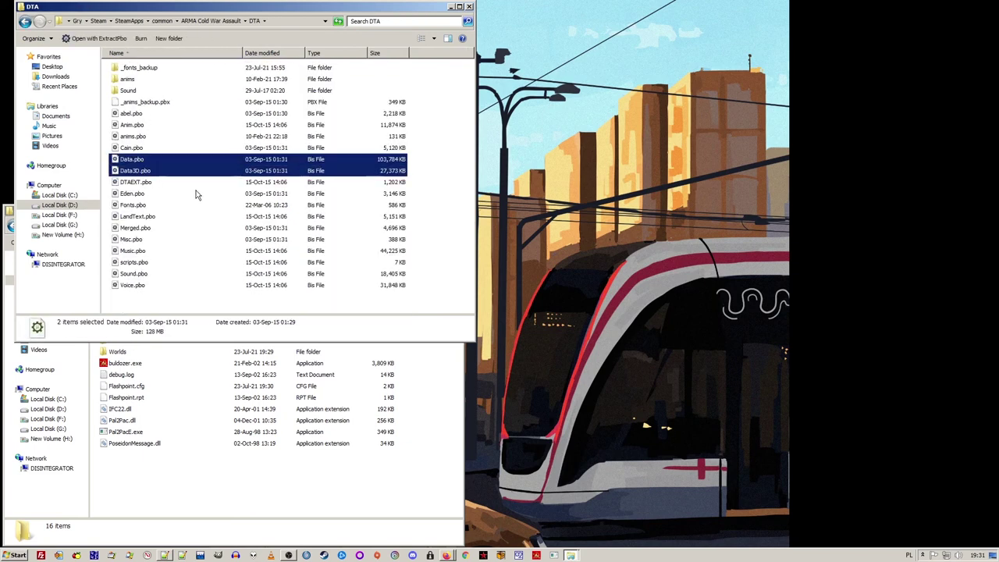
pyautogui.click(468, 6)
pyautogui.hotkey('ctrl', 'v')
pyautogui.click(151, 479)
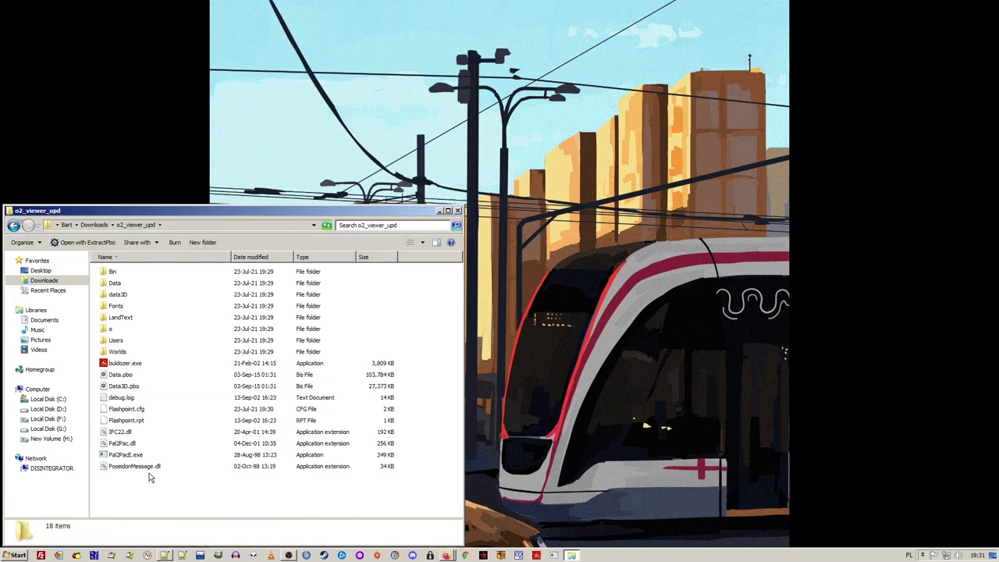
# - Rename the Data folder in o2_viewer_upd as Data_buldozer and the data3D folder as data3D_buldozer
pyautogui.click(114, 283)
pyautogui.press('F2')
pyautogui.press('End')
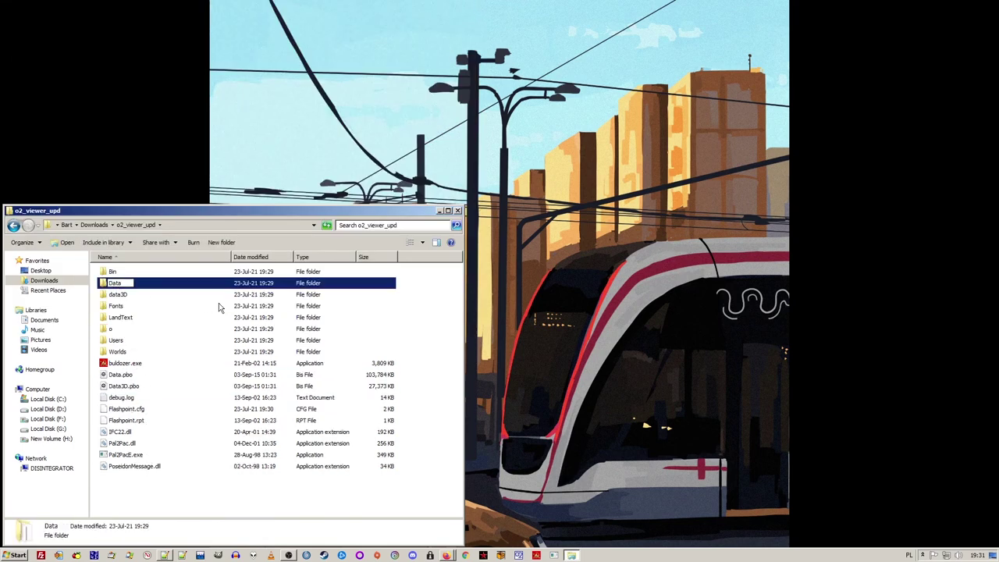
pyautogui.write('_buldozer')
pyautogui.press('Return')
pyautogui.press('Down')
pyautogui.press('F2')
pyautogui.write('_buldozer')
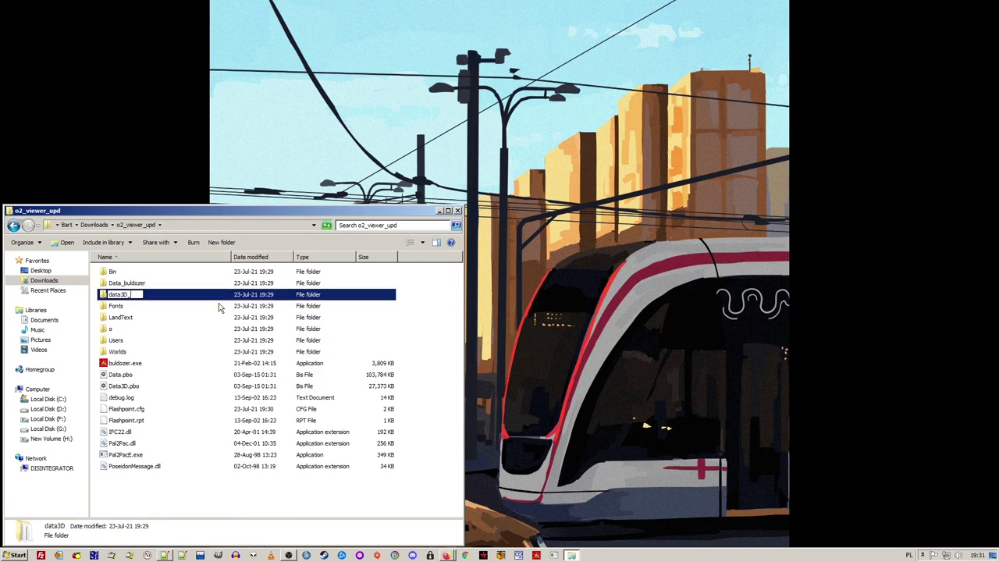
pyautogui.press('Return')
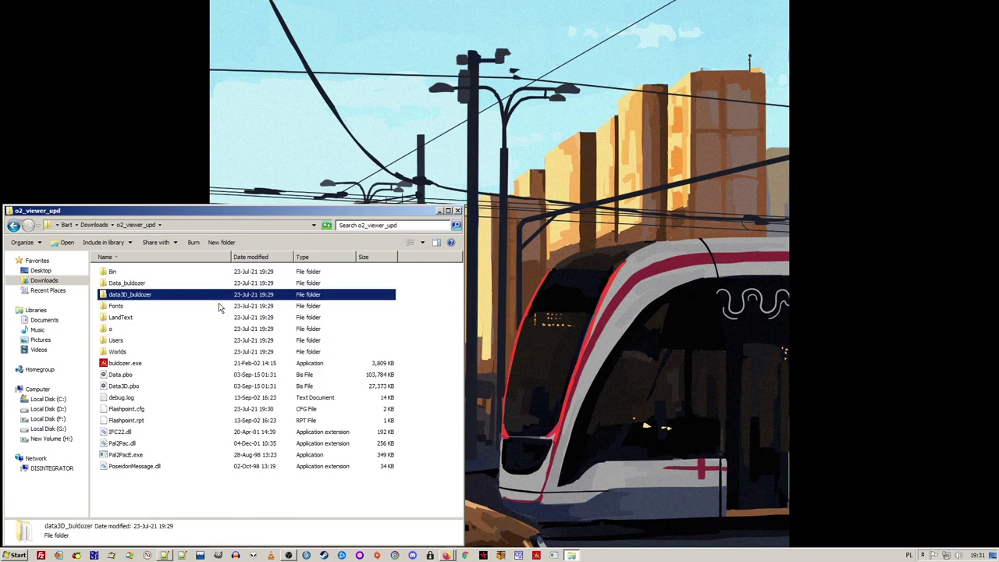
# - Unpack Data.pbo inside the o2_viewer_upd folder
pyautogui.click(165, 488)
pyautogui.doubleClick(132, 379)
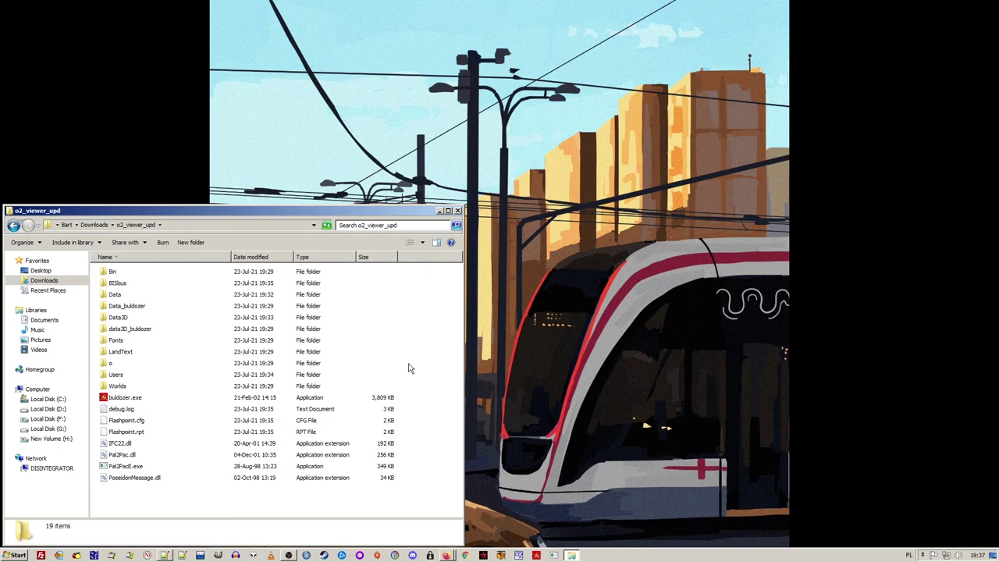
# - Launch Objektiv2Light.exe from the O2light folder in Downloads, accept the licence agreement and continue to the first-run options
pyautogui.click(96, 225)
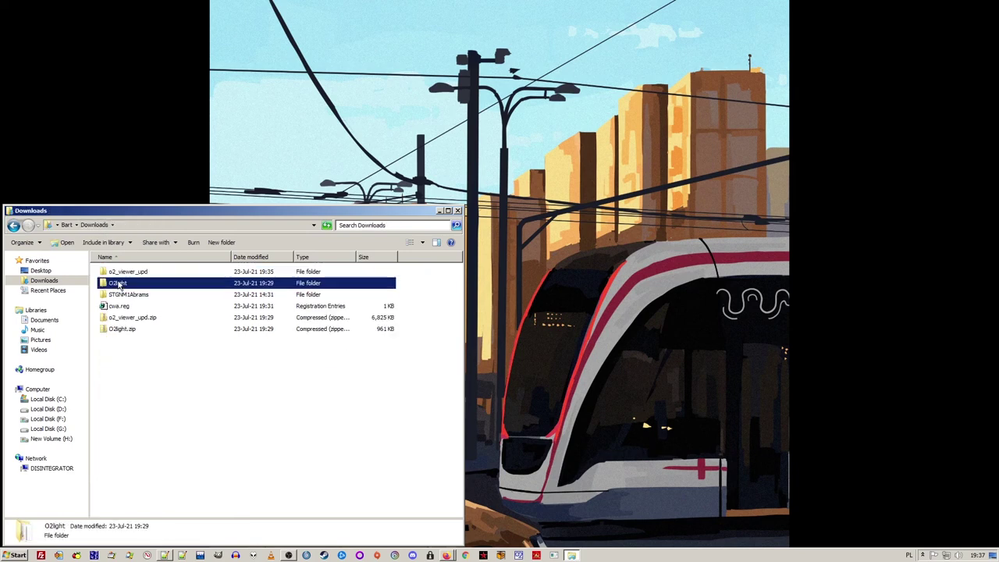
pyautogui.doubleClick(121, 283)
pyautogui.doubleClick(139, 307)
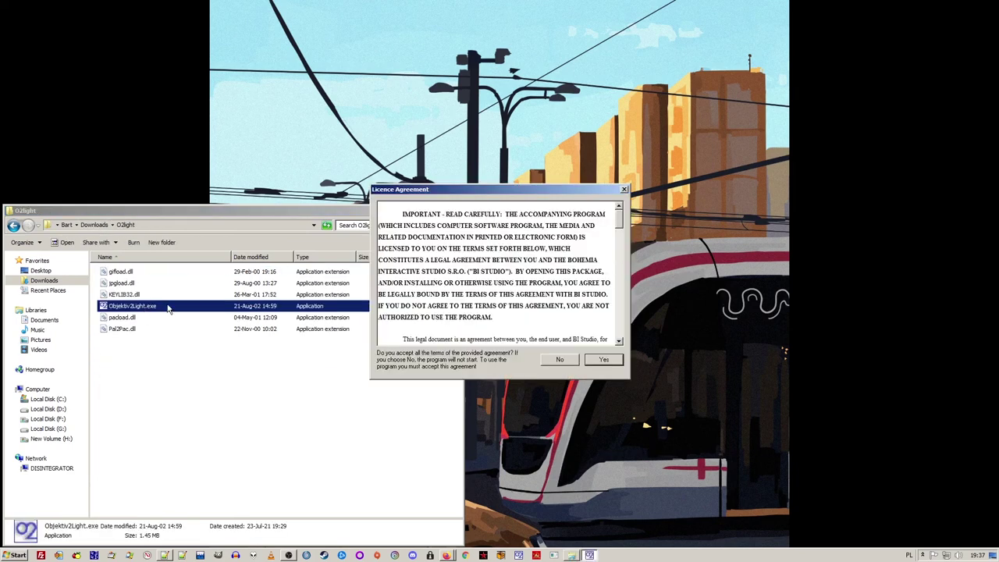
pyautogui.moveTo(619, 217); pyautogui.dragTo(619, 347)
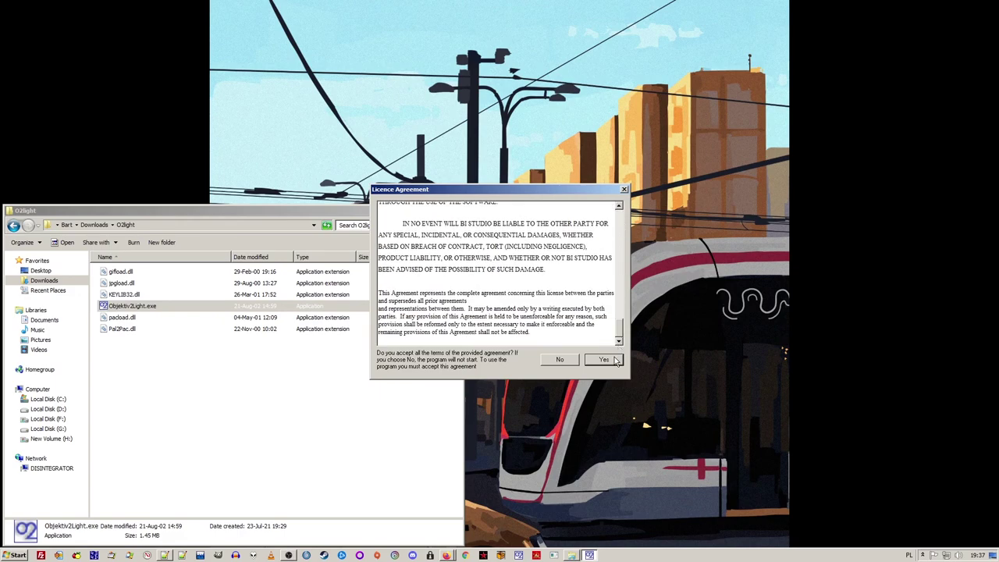
pyautogui.click(604, 360)
pyautogui.click(534, 307)
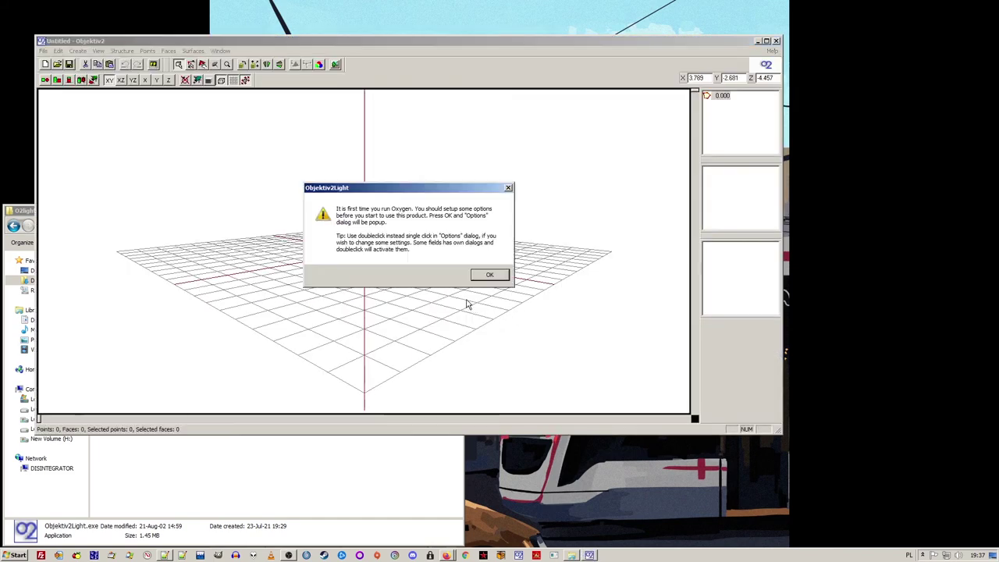
pyautogui.click(479, 276)
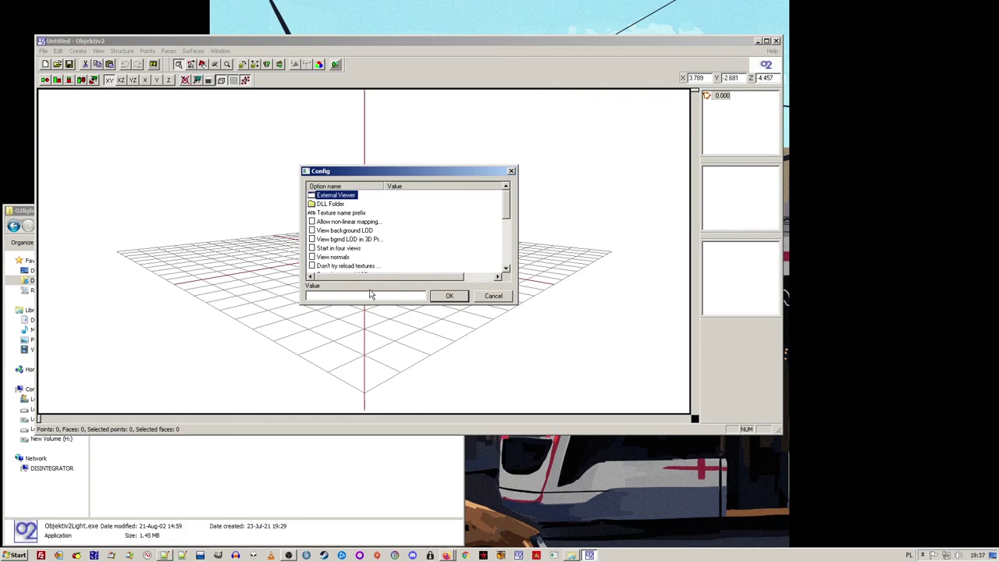
# - Set the External Viewer option to the full path of buldozer.exe in o2_viewer_upd, with the parameters -noland -dx -window
pyautogui.click(195, 475)
pyautogui.click(93, 224)
pyautogui.doubleClick(127, 271)
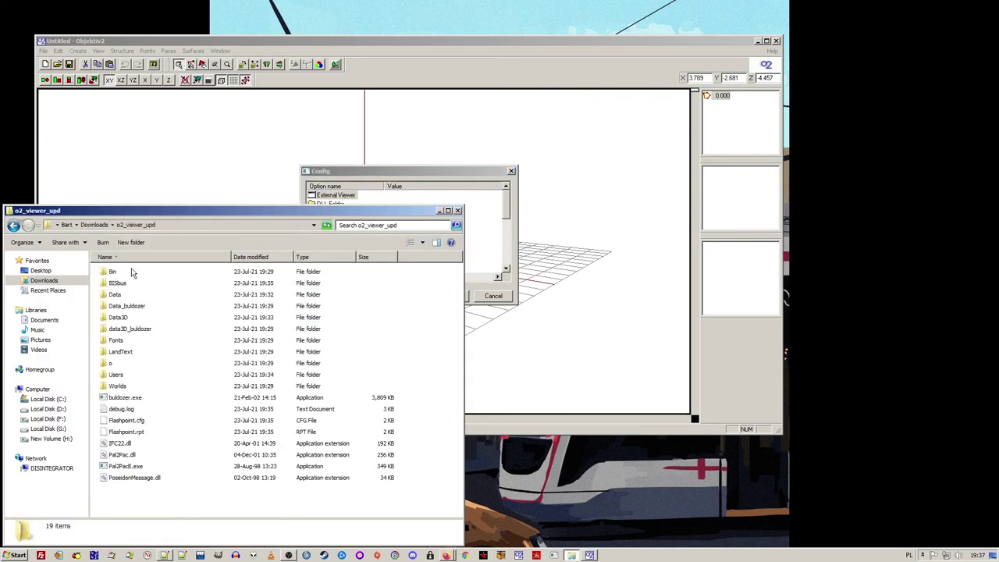
pyautogui.click(195, 225)
pyautogui.click(391, 295)
pyautogui.write('C:\\Users\\Bart\\Downloads\\o2_viewer_upd')
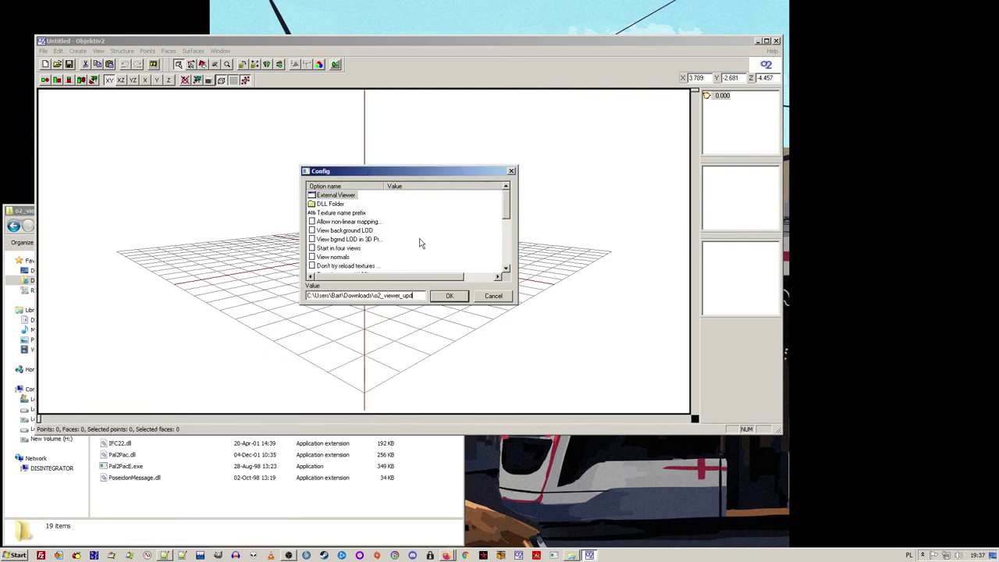
pyautogui.write('\\buldozer.exe')
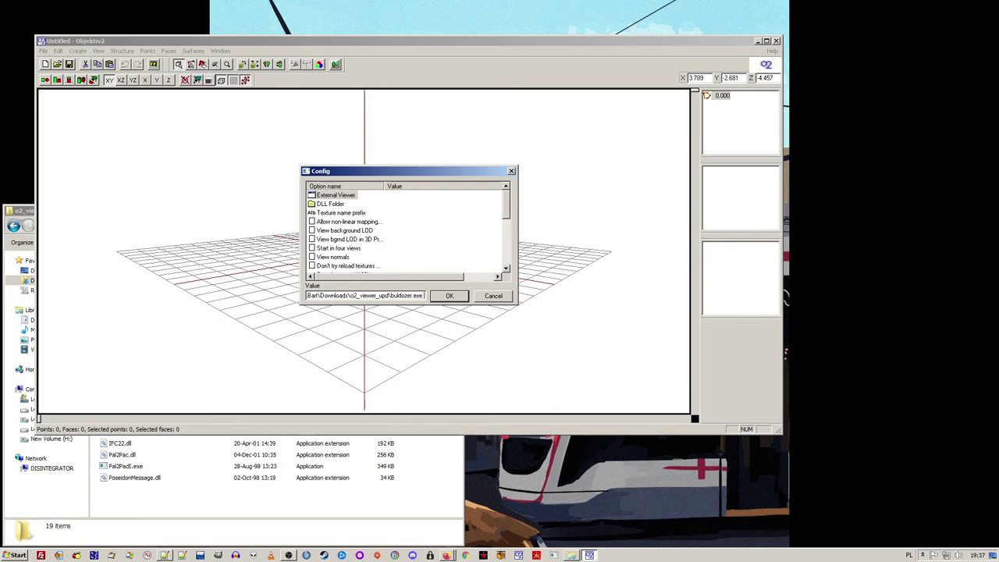
pyautogui.write(' -nola')
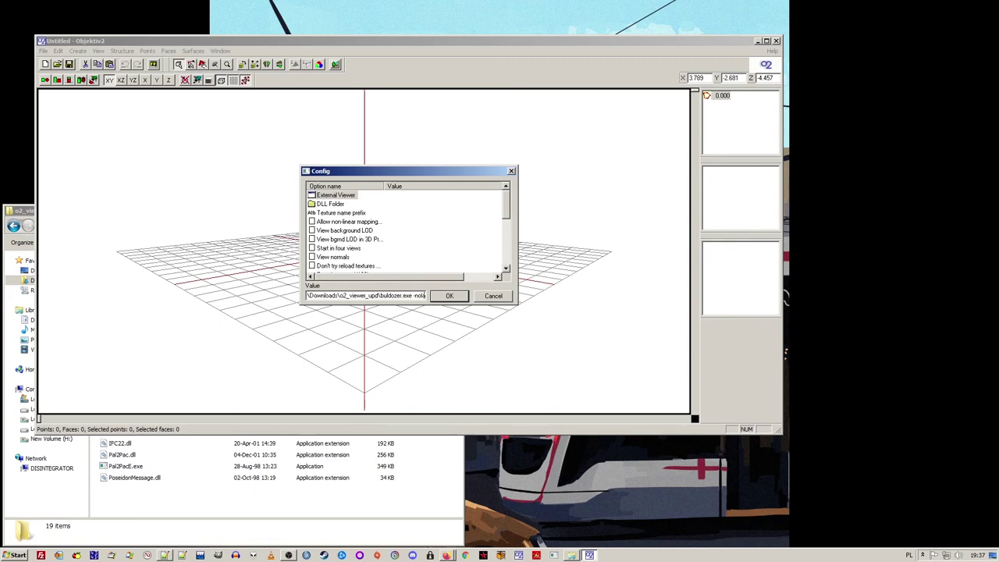
pyautogui.write('nd -dx -window')
pyautogui.click(437, 296)
# - Exit Objektiv2 and relaunch Objektiv2Light.exe from the O2light folder
pyautogui.click(44, 52)
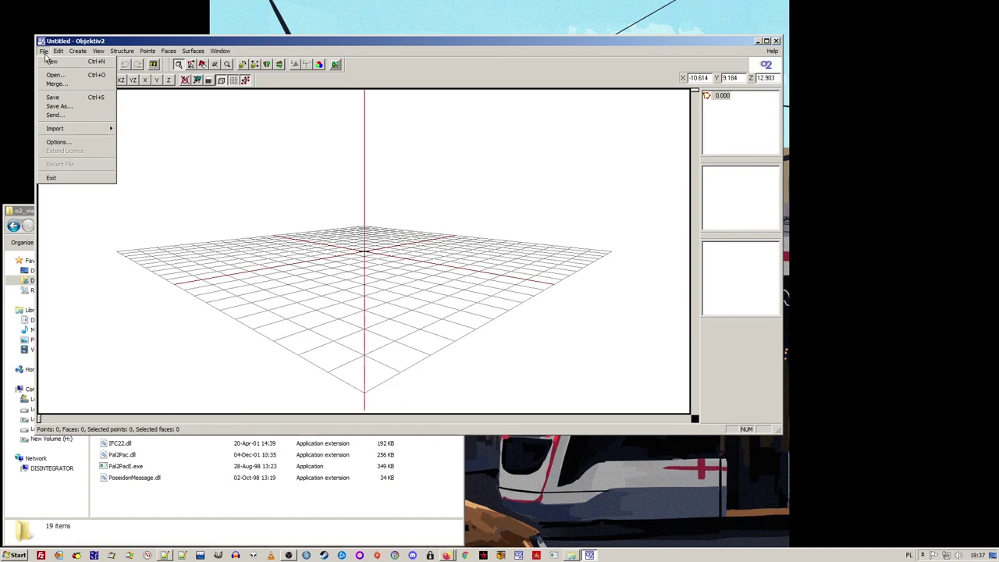
pyautogui.click(72, 184)
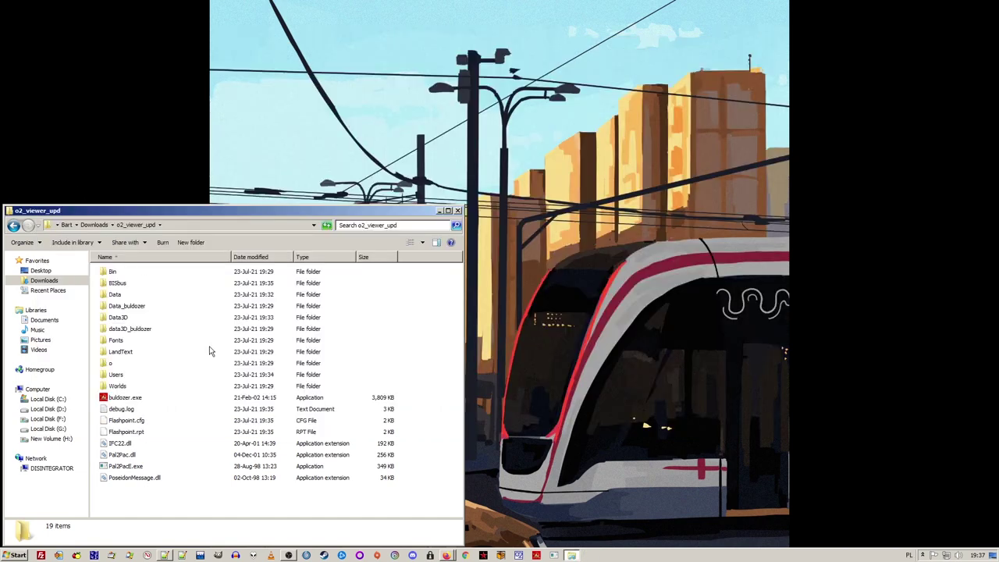
pyautogui.click(95, 225)
pyautogui.doubleClick(121, 283)
pyautogui.doubleClick(133, 306)
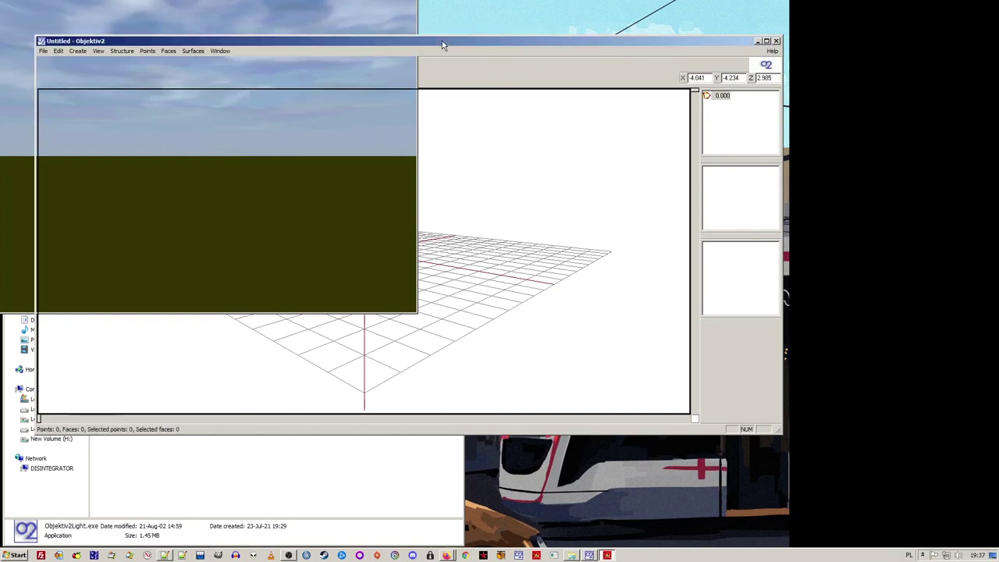
# - Move and shrink the Objektiv2 window so it sits clear of the viewer window, and bring the O2light folder to the front
pyautogui.moveTo(442, 40); pyautogui.dragTo(658, 151)
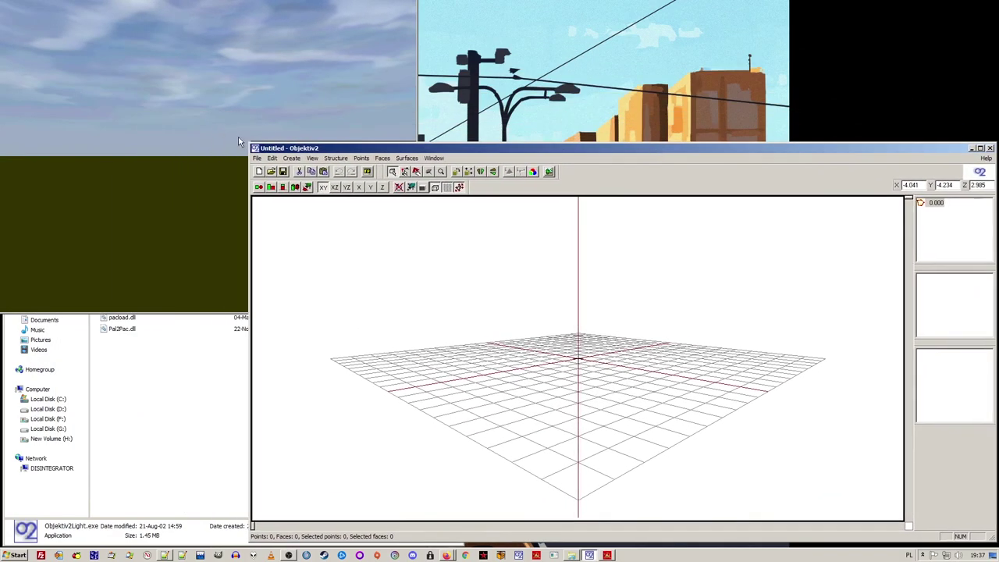
pyautogui.moveTo(247, 142); pyautogui.dragTo(421, 166)
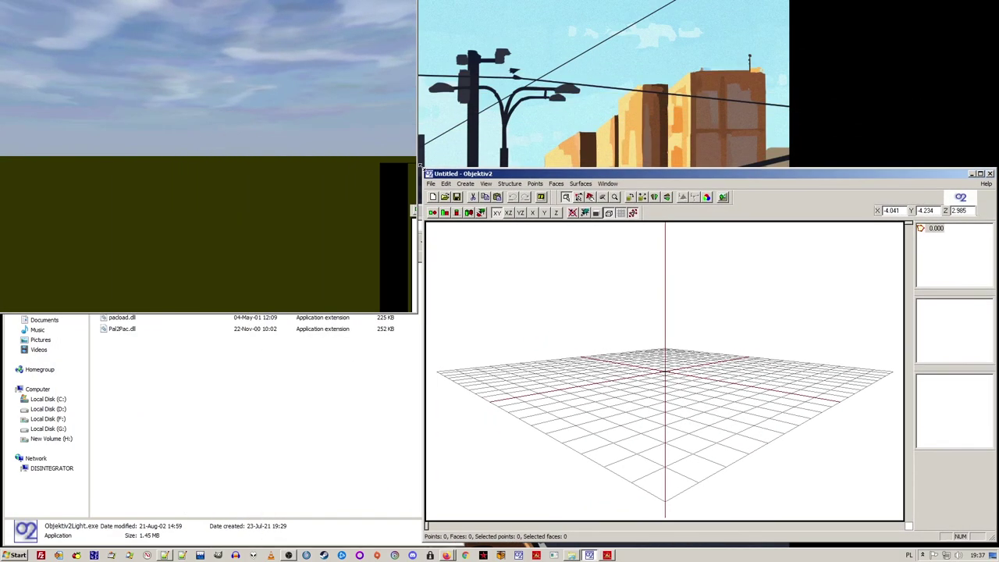
pyautogui.click(265, 166)
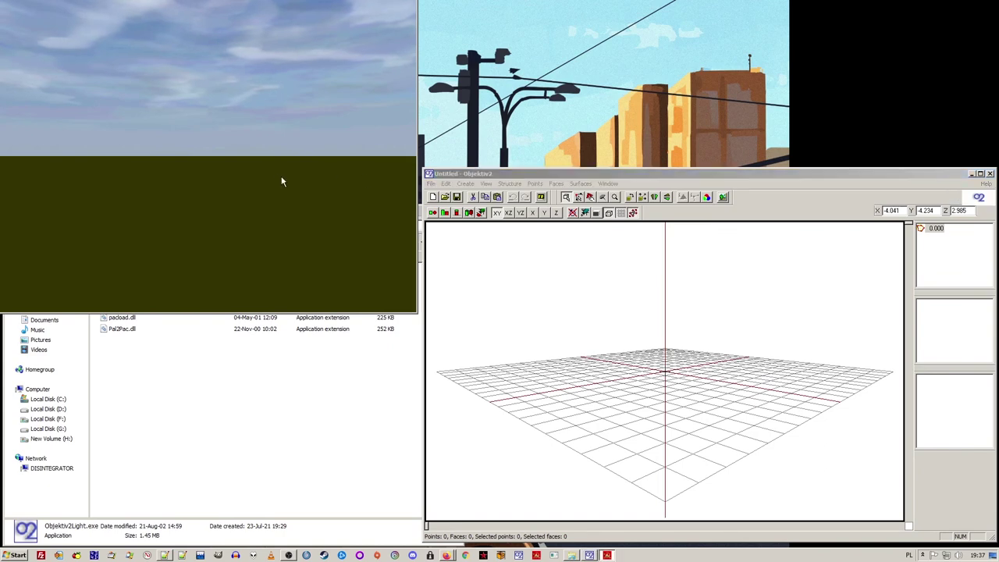
pyautogui.click(282, 320)
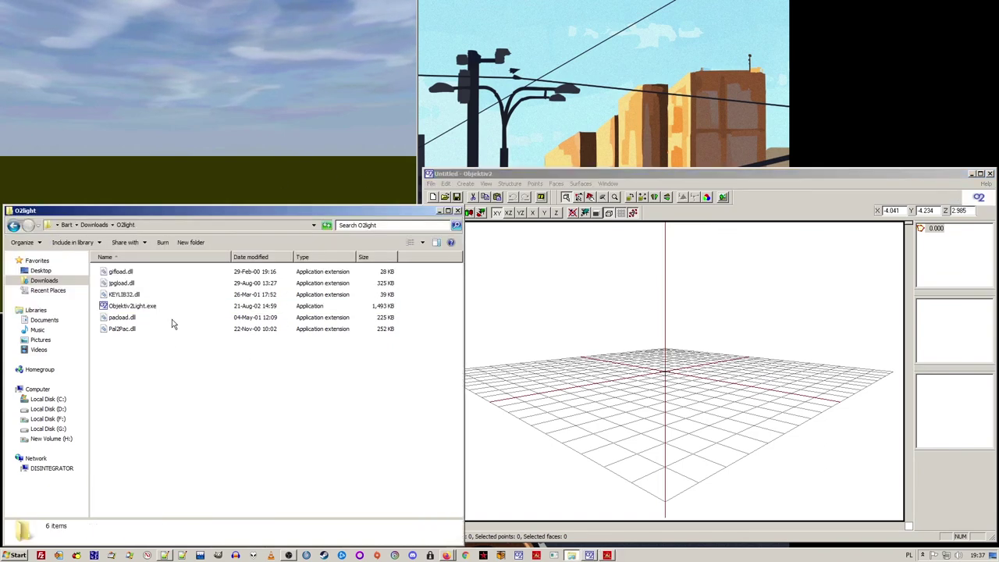
# - Switch to Firefox and download BISModels.zip from the ftp.ofpr.info link in the Official Editing Resources Download topic
pyautogui.click(447, 555)
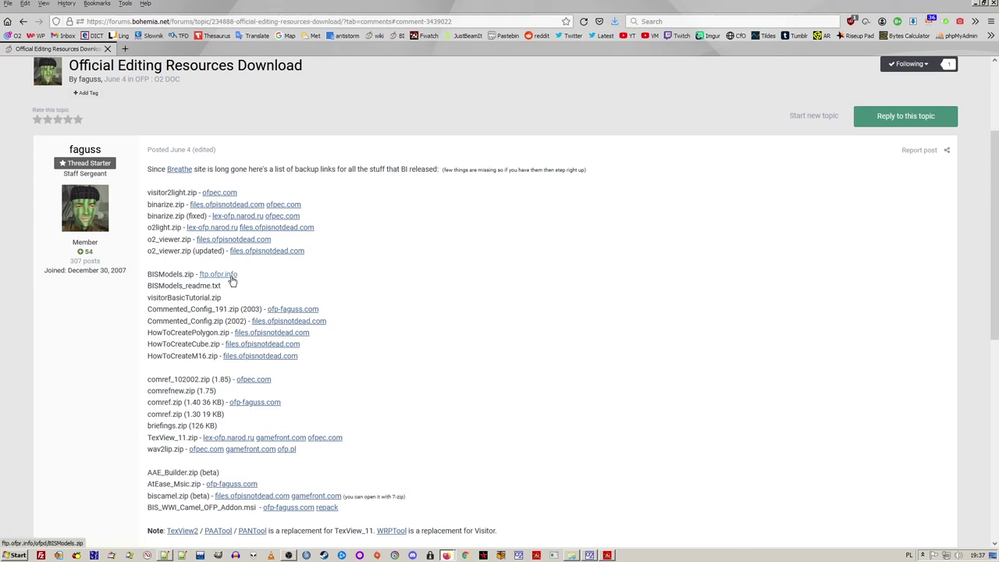
pyautogui.click(233, 277)
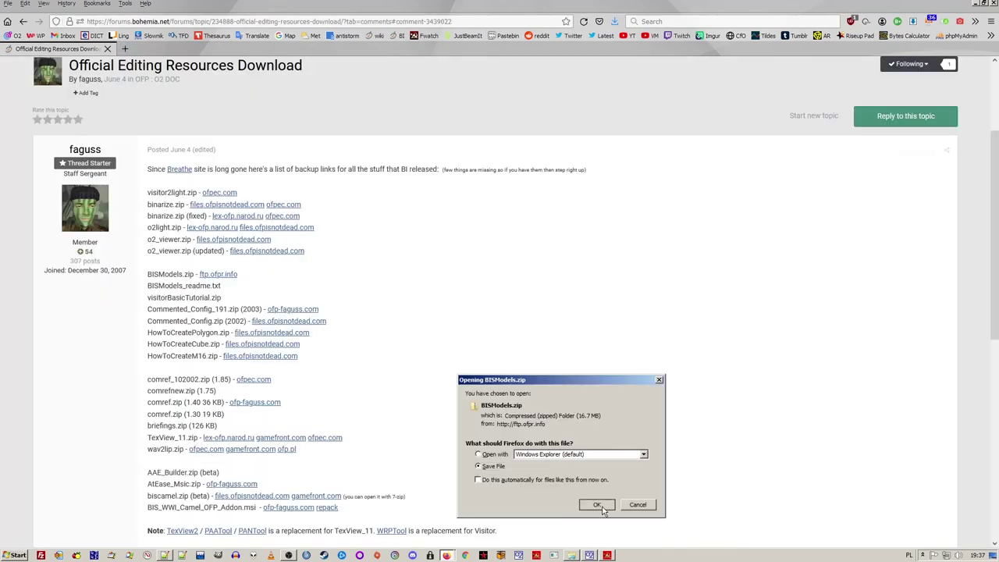
pyautogui.click(597, 507)
pyautogui.click(975, 4)
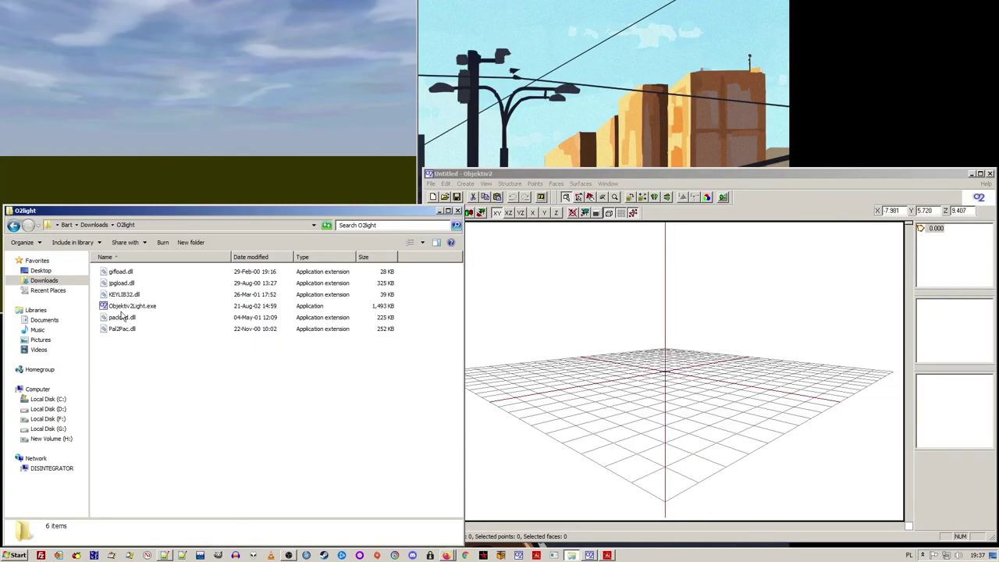
# - Extract BISModels.zip in Downloads to its own BISModels folder and open that folder
pyautogui.click(93, 226)
pyautogui.rightClick(134, 306)
pyautogui.moveTo(158, 344)
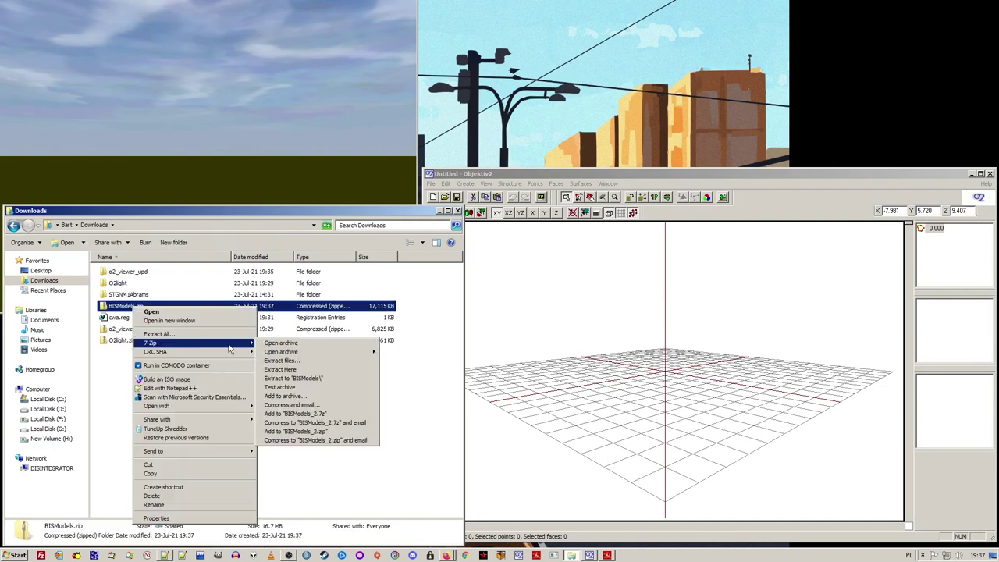
pyautogui.click(304, 379)
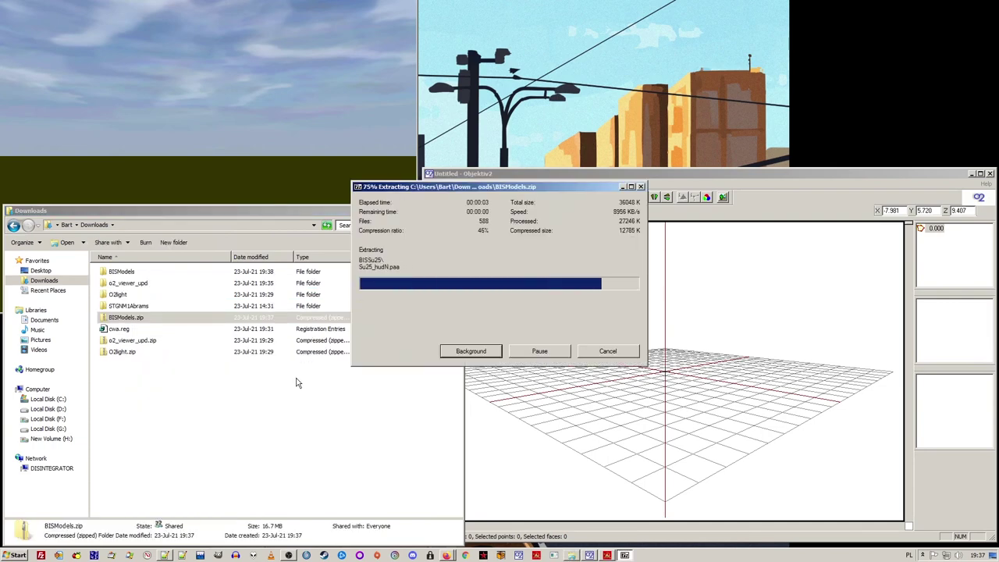
pyautogui.click(122, 272)
pyautogui.doubleClick(122, 271)
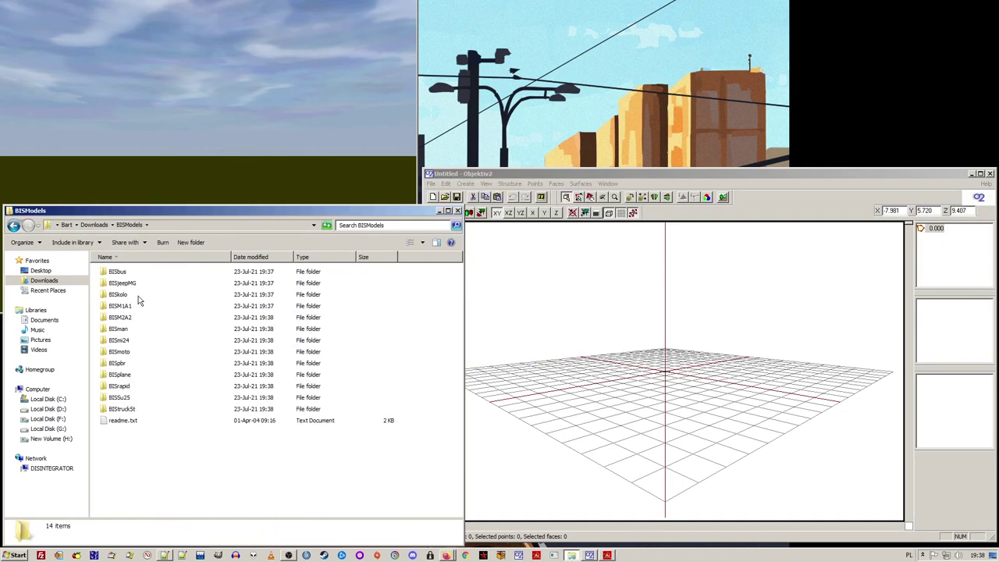
# - Load BISbus.p3d from the BISbus folder into Objektiv2 and refuse the texture prefix change
pyautogui.doubleClick(122, 274)
pyautogui.moveTo(129, 284); pyautogui.dragTo(522, 307)
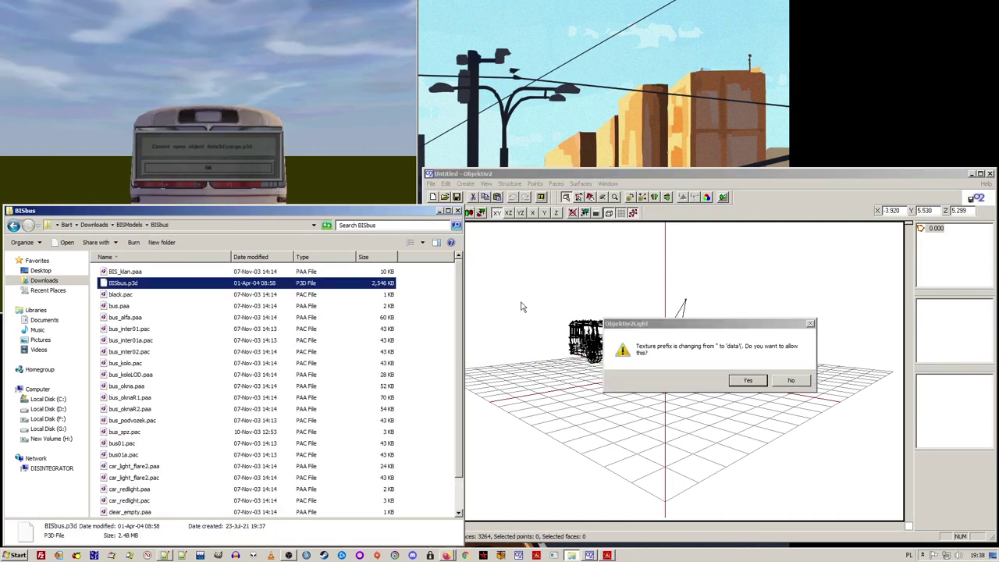
pyautogui.click(791, 381)
# - Dismiss the missing-object message in the Buldozer viewer and rotate around the bus to inspect its front
pyautogui.click(281, 136)
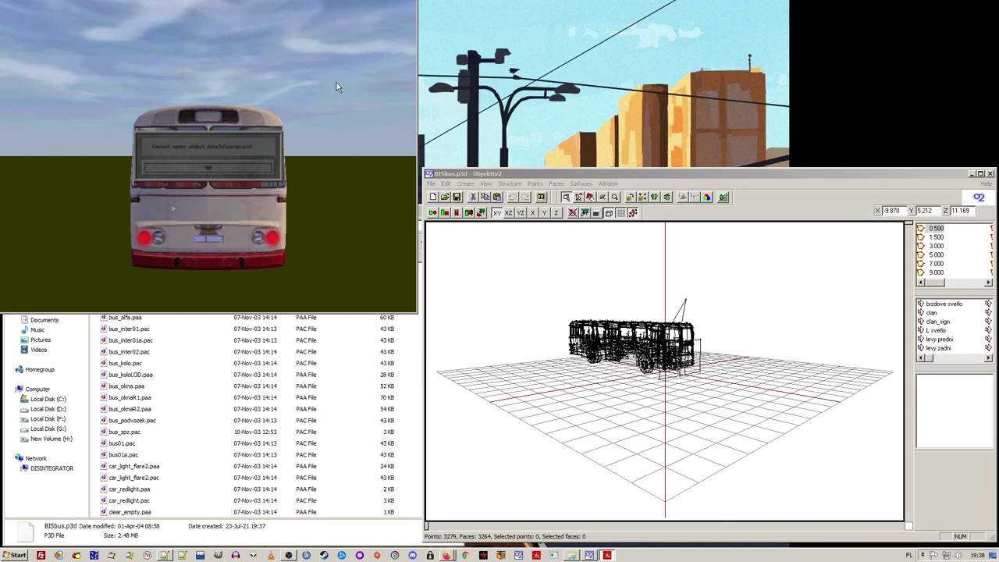
pyautogui.click(186, 171)
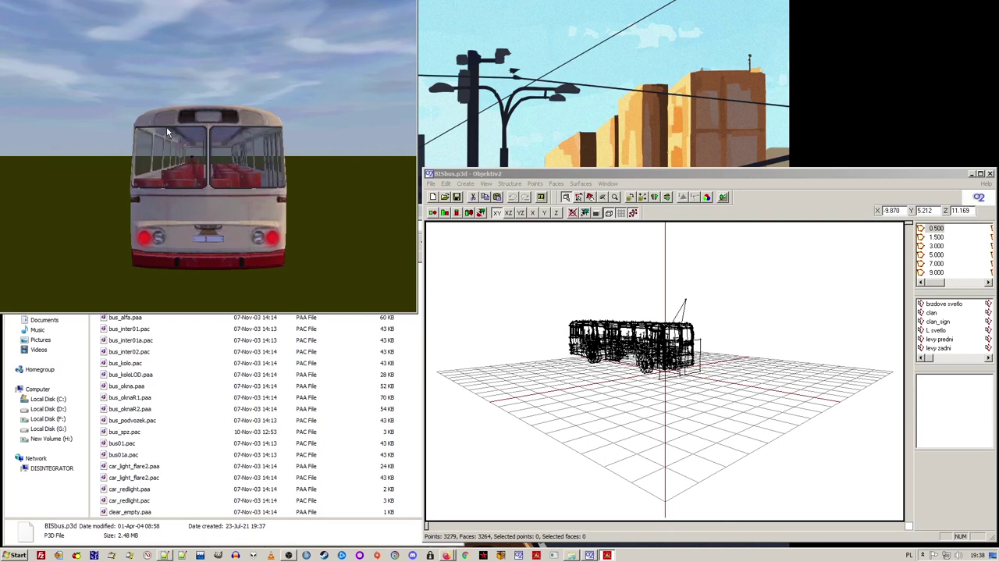
pyautogui.moveTo(167, 127); pyautogui.dragTo(314, 129)
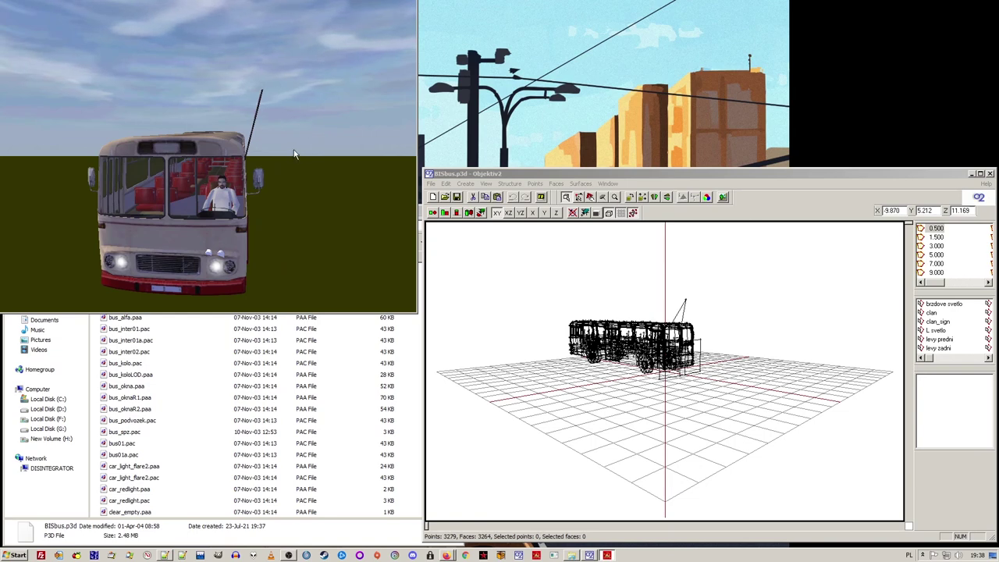
# - Return to Downloads in the file explorer and open the Data3D folder inside o2_viewer_upd
pyautogui.click(410, 336)
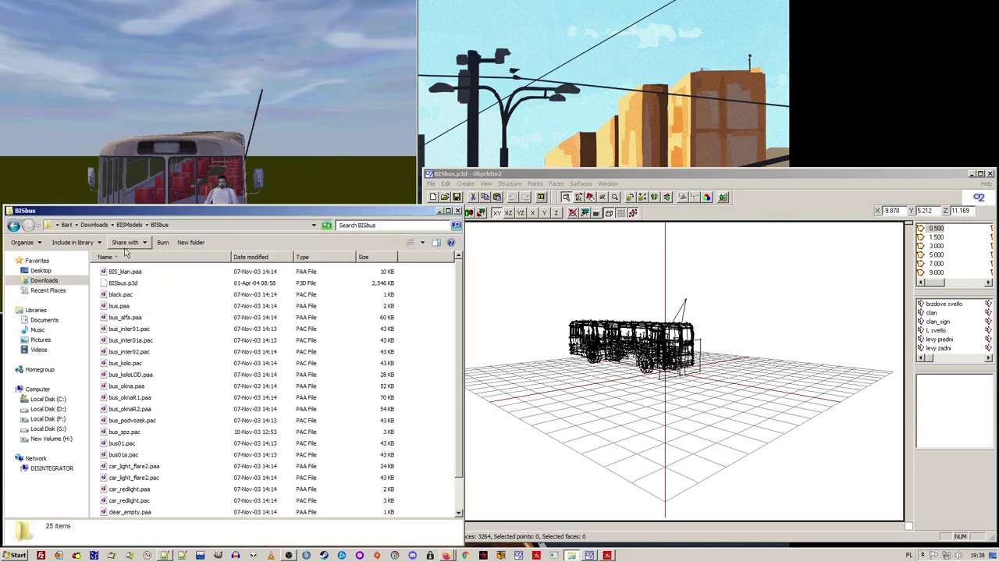
pyautogui.click(133, 225)
pyautogui.click(95, 225)
pyautogui.doubleClick(140, 284)
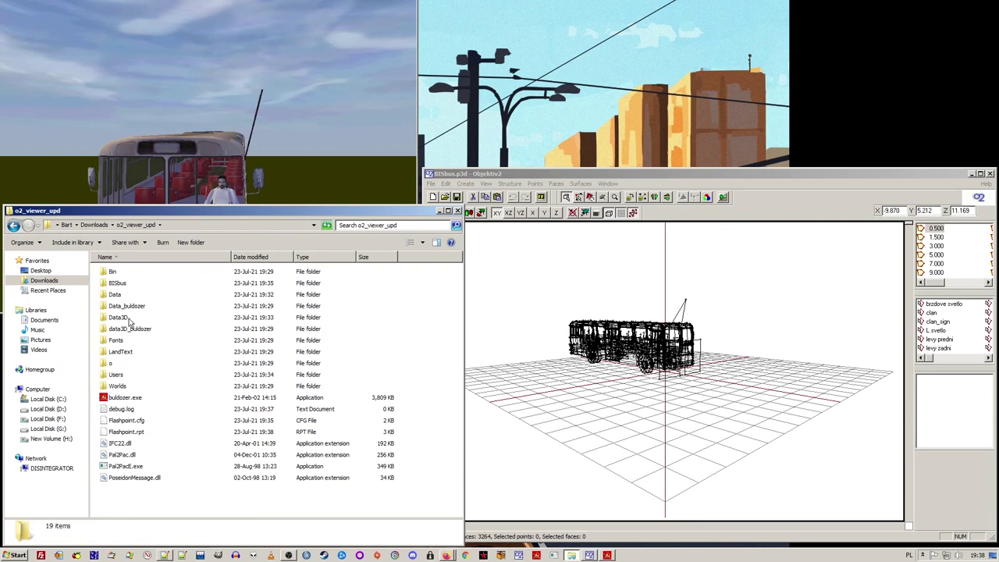
pyautogui.doubleClick(118, 317)
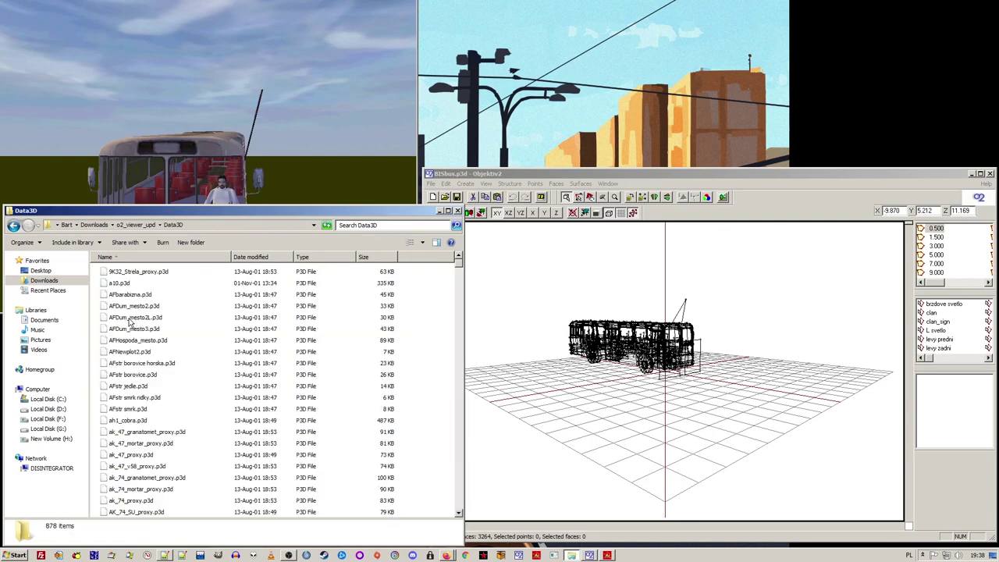
# - Duplicate CESNACARGO.p3d in the Data3D folder and rename the copy cargo.p3d
pyautogui.click(149, 307)
pyautogui.write('ce')
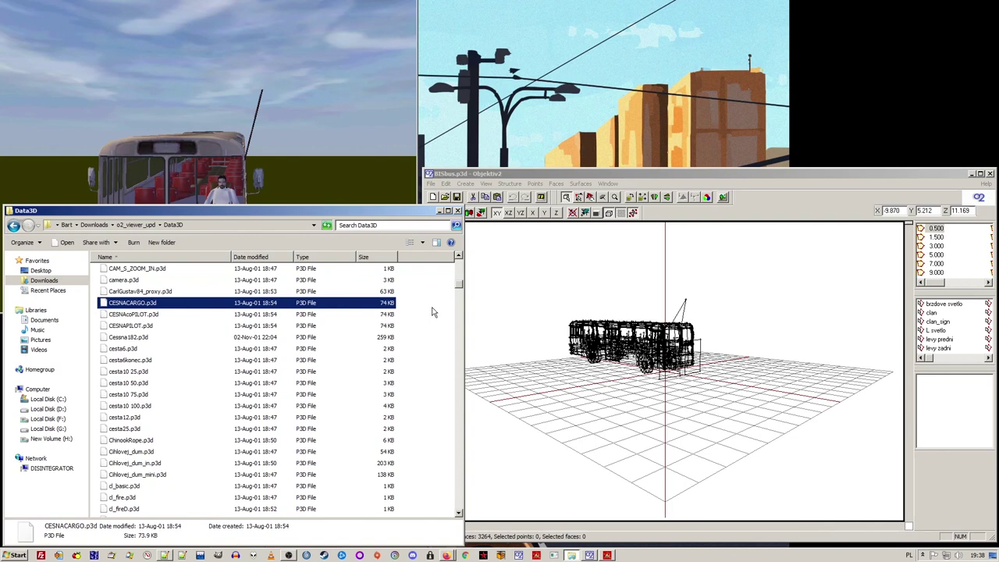
pyautogui.hotkey('ctrl', 'c')
pyautogui.hotkey('ctrl', 'v')
pyautogui.press('F2')
pyautogui.write('cl')
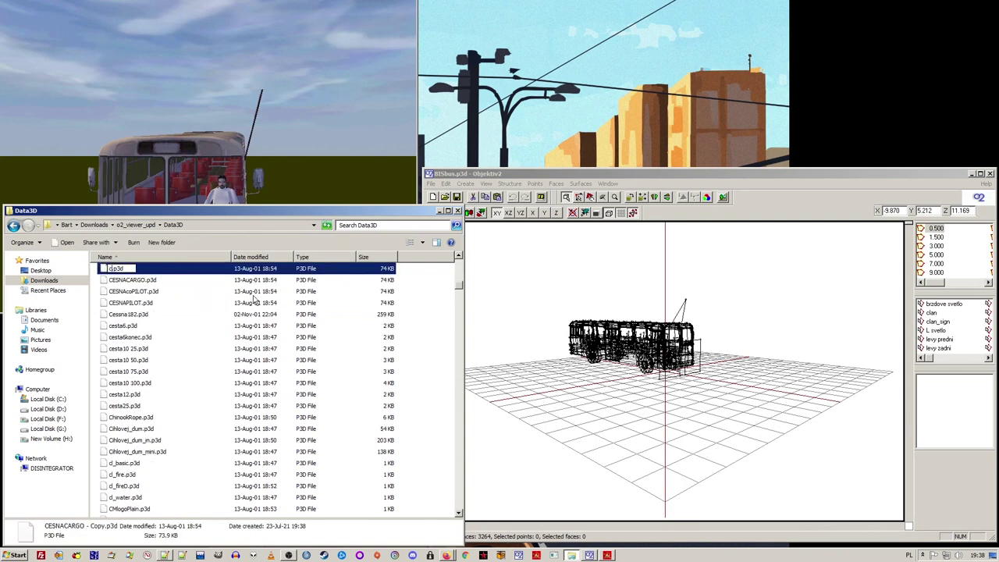
pyautogui.write('argo')
pyautogui.press('Return')
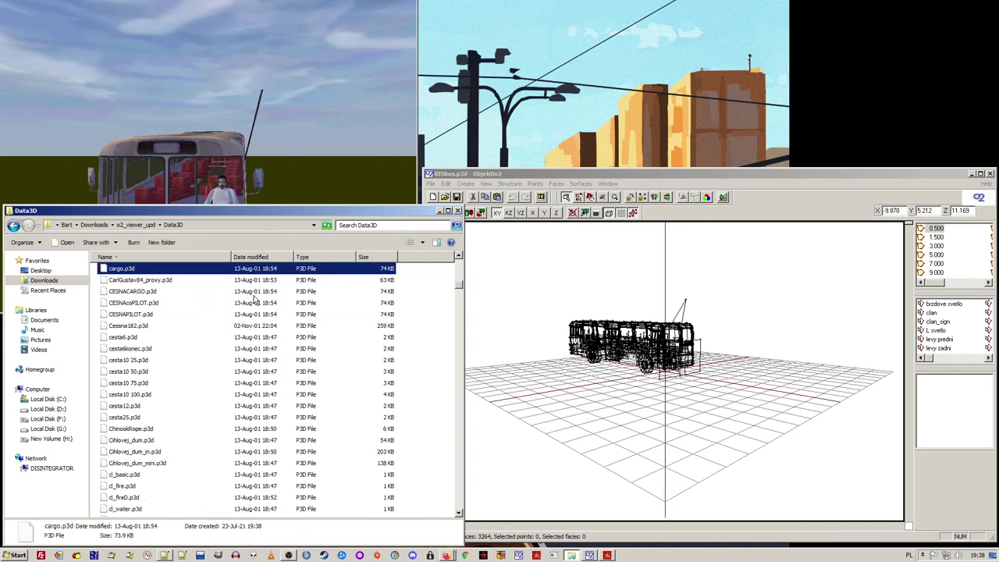
pyautogui.click(398, 300)
# - Close Buldozer, relaunch it from Objektiv2 and rotate the view to see the bus with its passengers
pyautogui.click(413, 119)
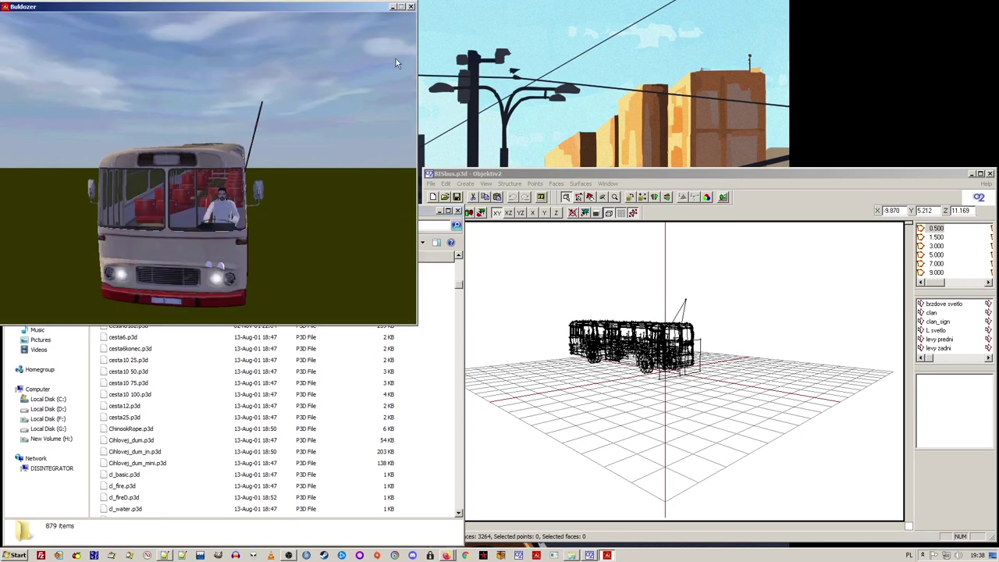
pyautogui.click(409, 9)
pyautogui.click(541, 198)
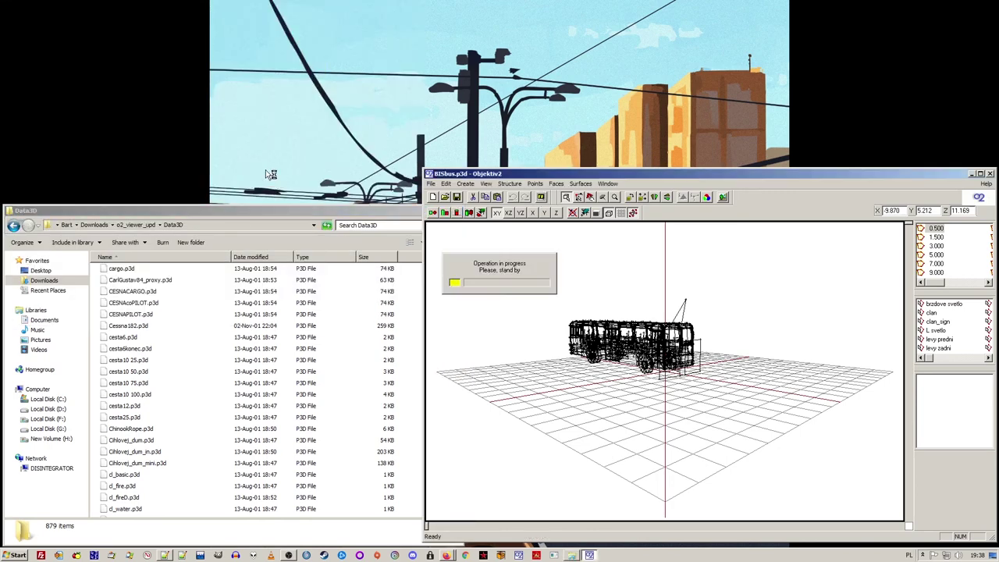
pyautogui.moveTo(184, 154); pyautogui.dragTo(346, 161)
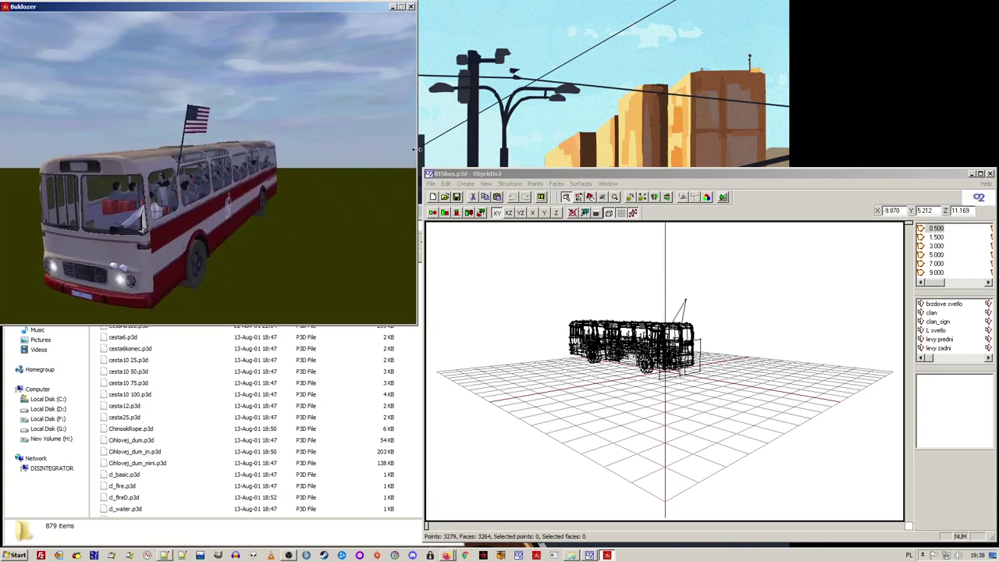
# - Copy the STGNM1Abrams folder from Downloads into the o2_viewer_upd folder
pyautogui.click(403, 405)
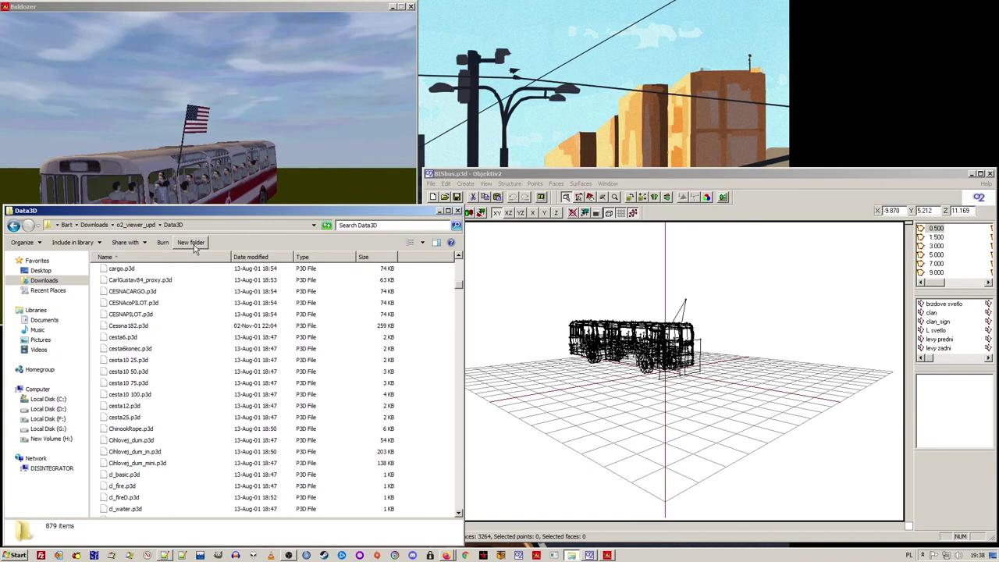
pyautogui.click(136, 224)
pyautogui.click(94, 225)
pyautogui.click(130, 306)
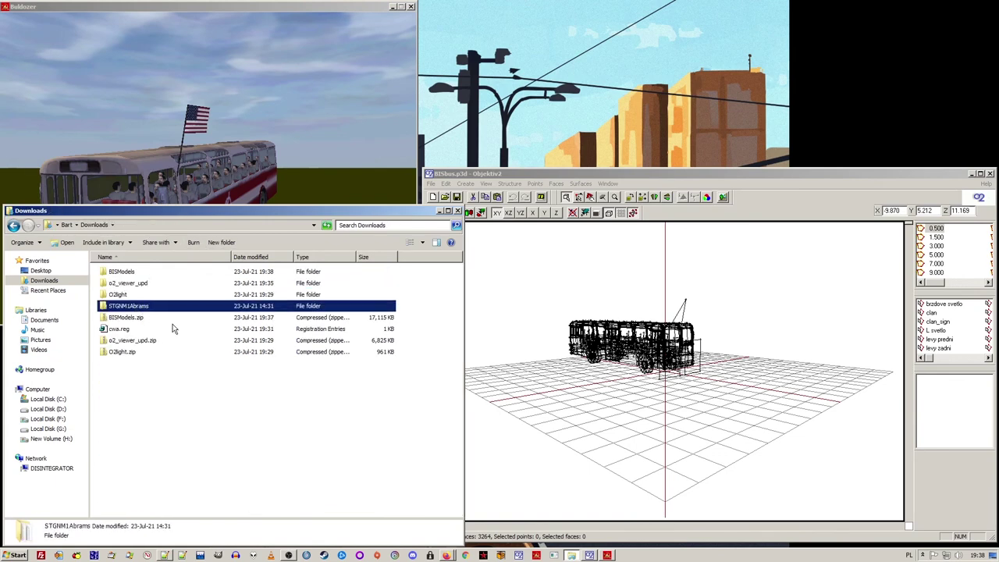
pyautogui.doubleClick(139, 284)
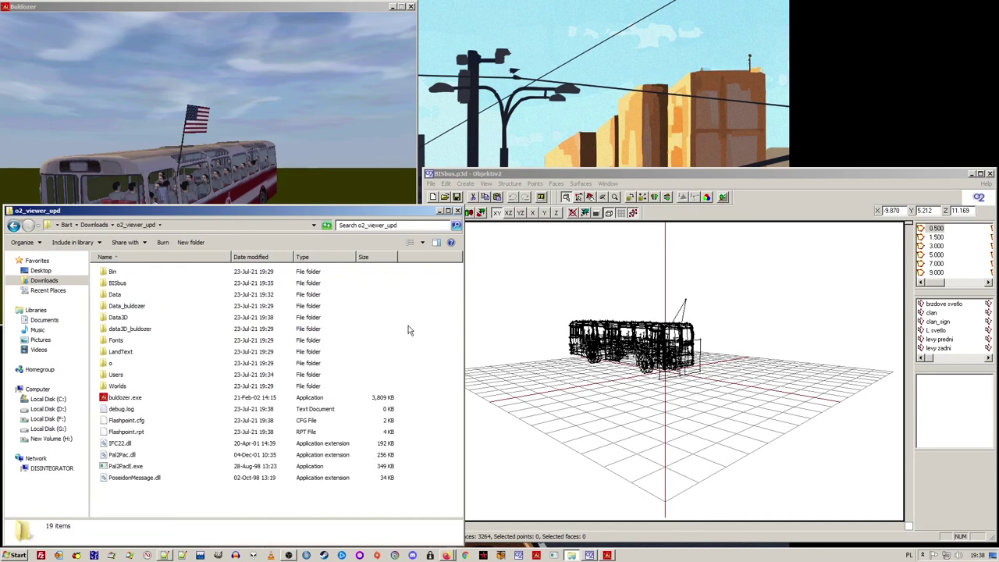
pyautogui.hotkey('ctrl', 'v')
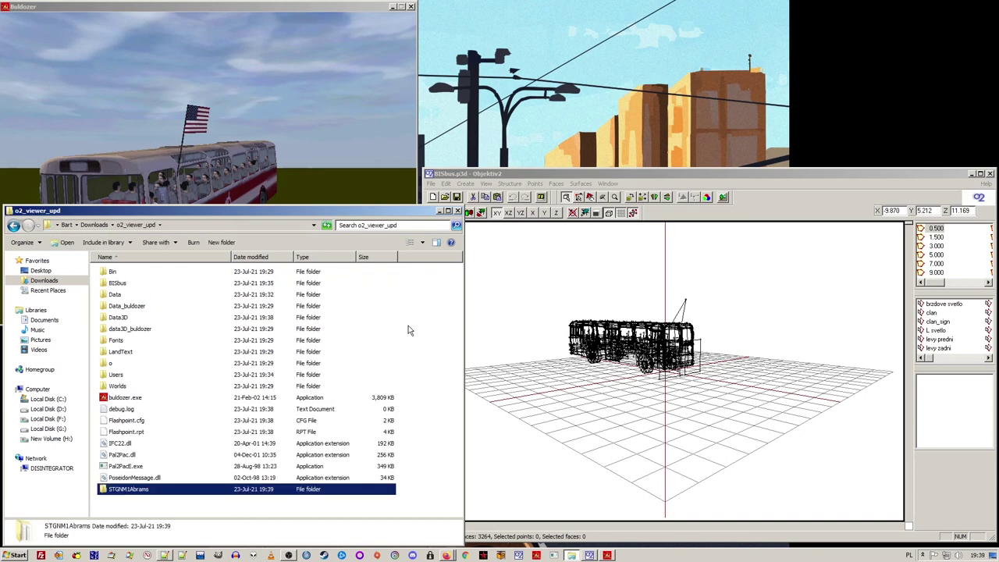
# - Load STGNM1NATO.p3d from the copied STGNM1Abrams folder into Objektiv2 and refuse the texture prefix change
pyautogui.doubleClick(129, 377)
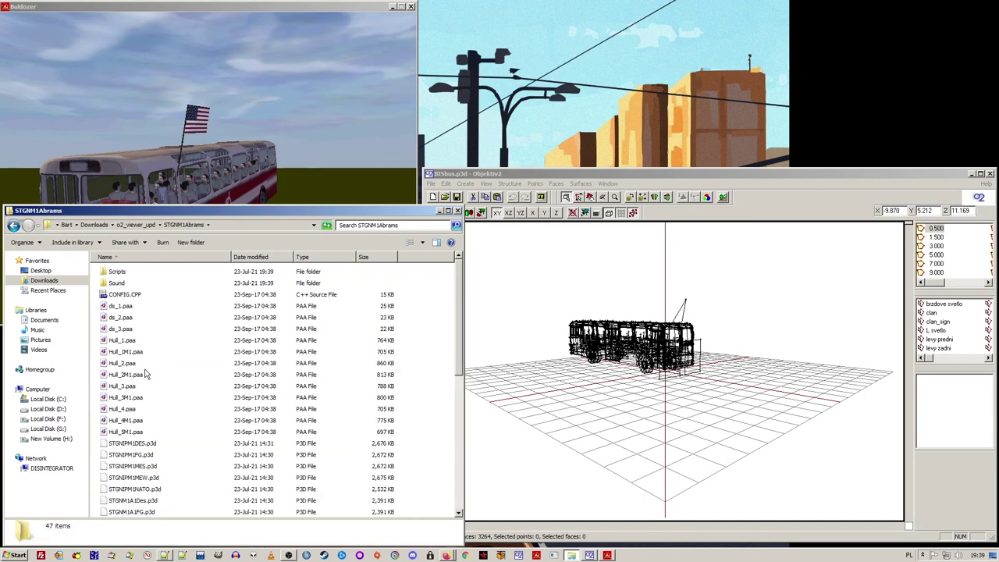
pyautogui.scroll(-4, 143, 355)
pyautogui.moveTo(139, 466); pyautogui.dragTo(576, 344)
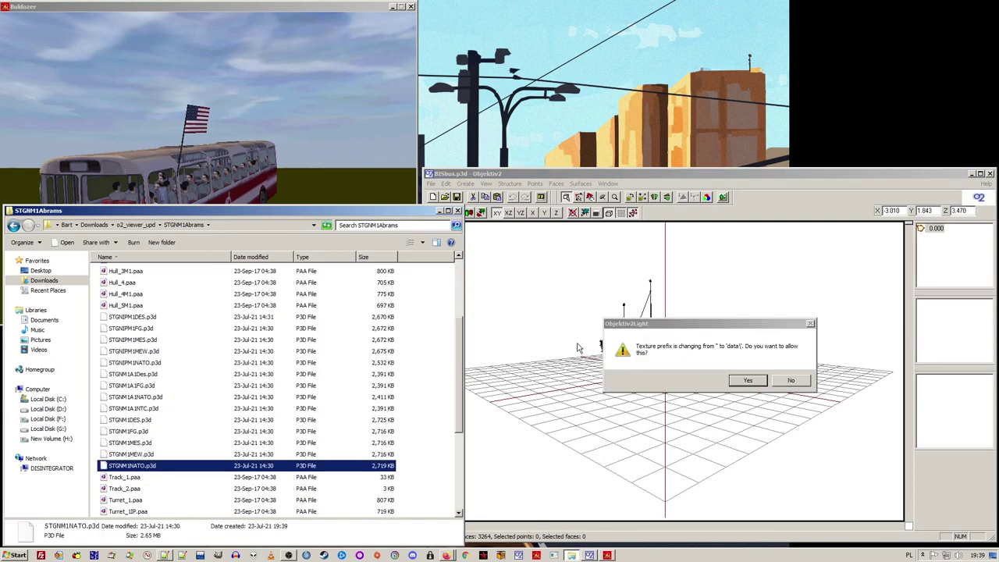
pyautogui.click(785, 382)
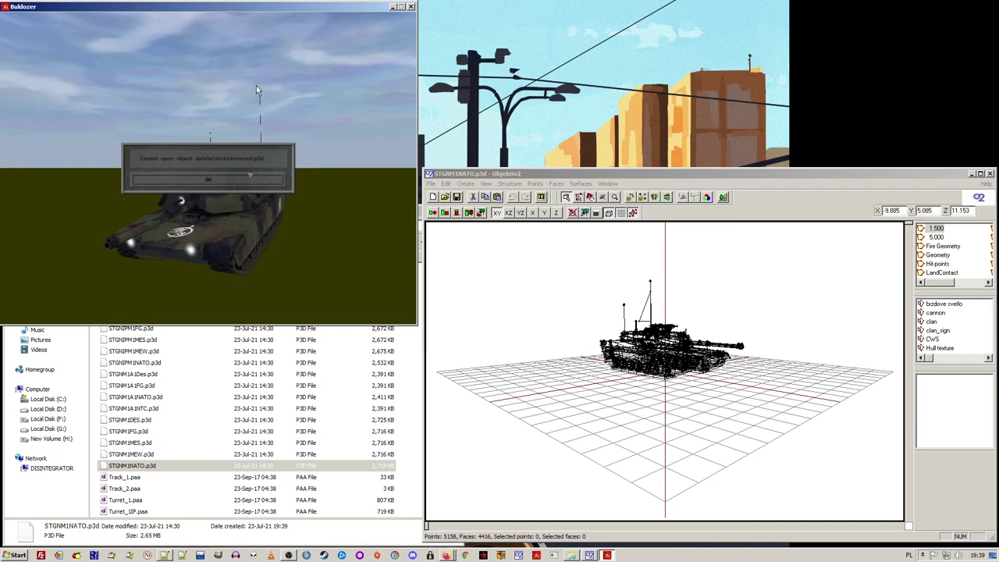
# - Go to the Data3D folder of o2_viewer_upd and search it for *out
pyautogui.click(416, 348)
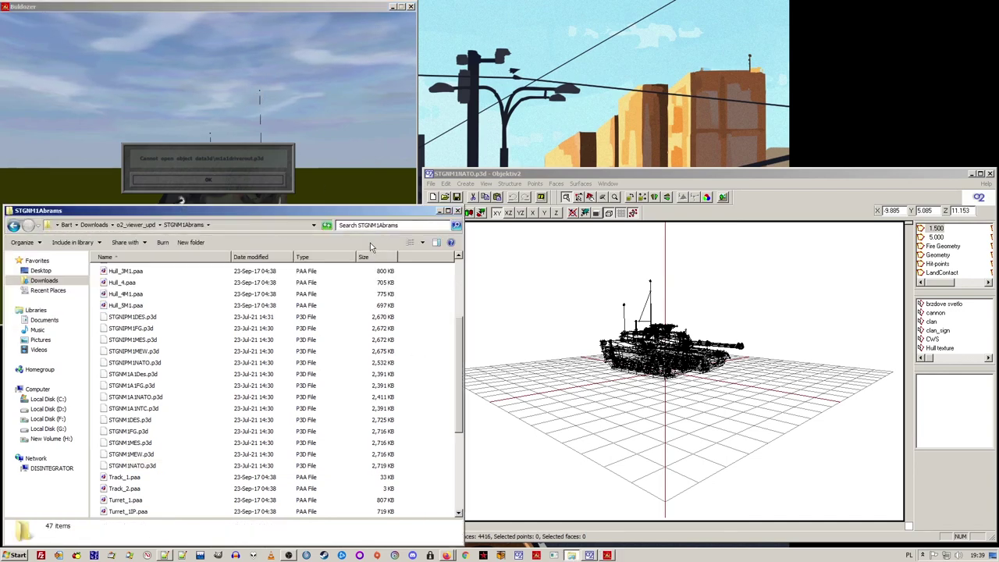
pyautogui.click(366, 226)
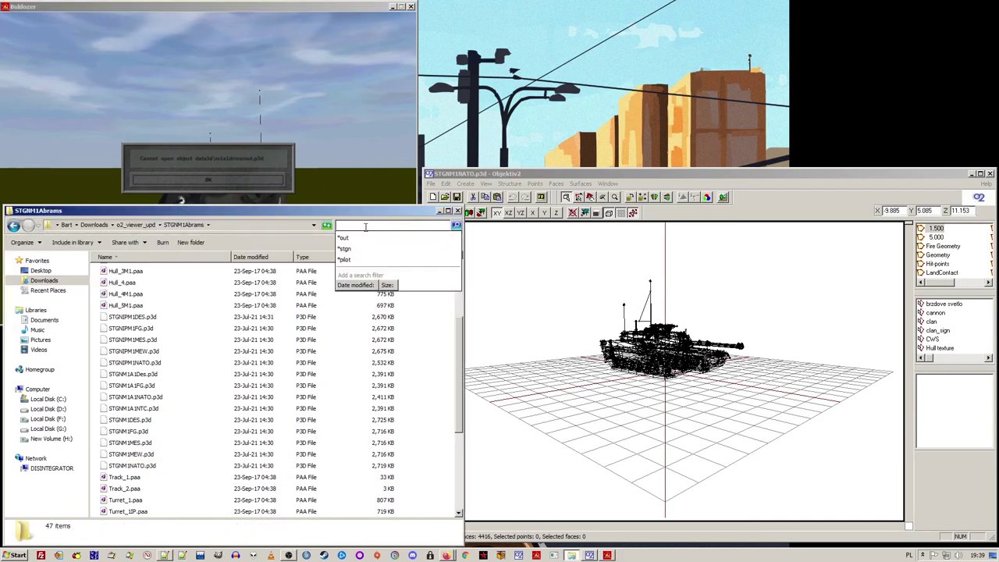
pyautogui.click(134, 226)
pyautogui.doubleClick(118, 319)
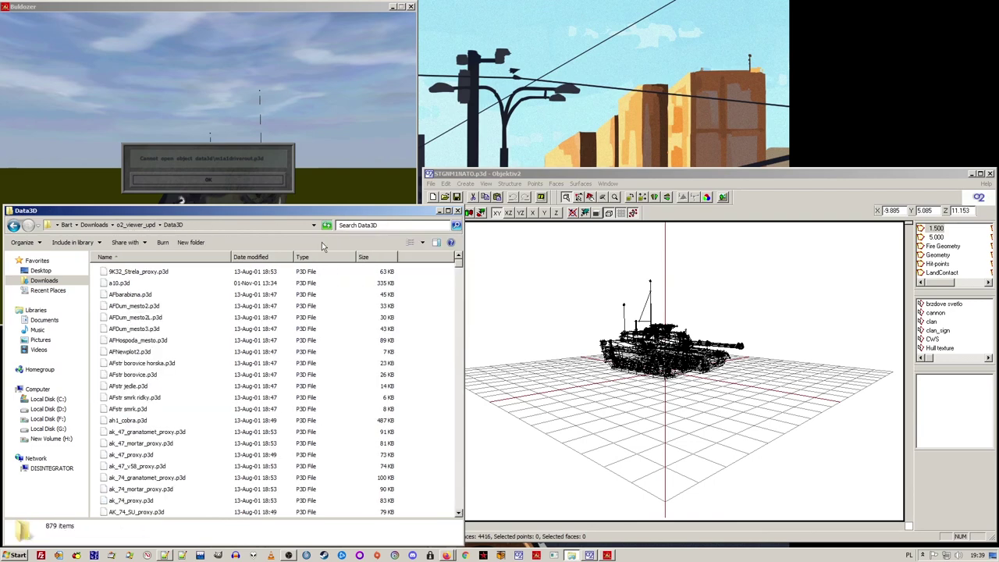
pyautogui.click(381, 225)
pyautogui.write('*out')
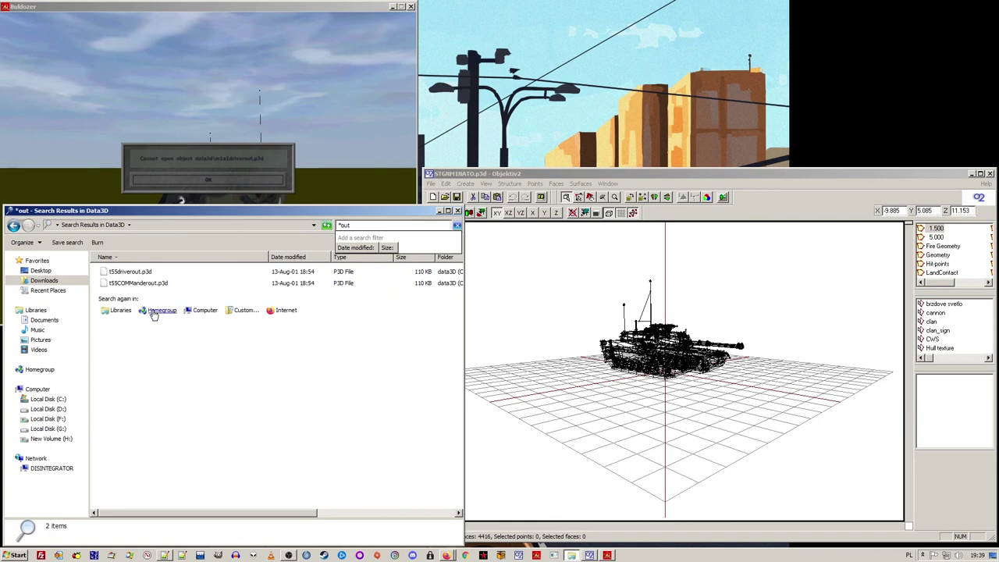
# - Duplicate t55driverout.p3d in the Data3D folder and rename the copy m1a1driverout.p3d
pyautogui.click(171, 344)
pyautogui.click(140, 273)
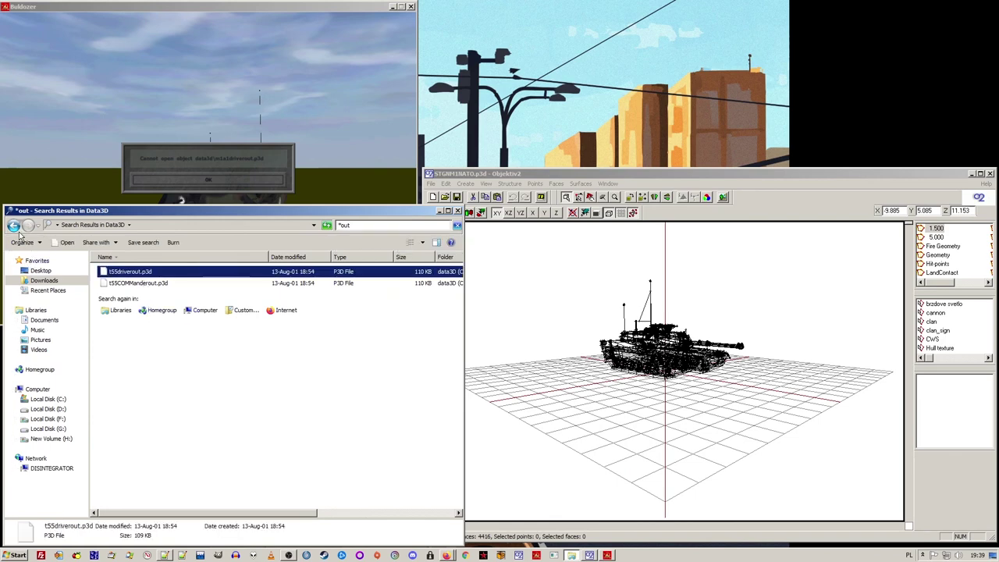
pyautogui.click(14, 226)
pyautogui.hotkey('ctrl', 'v')
pyautogui.press('F2')
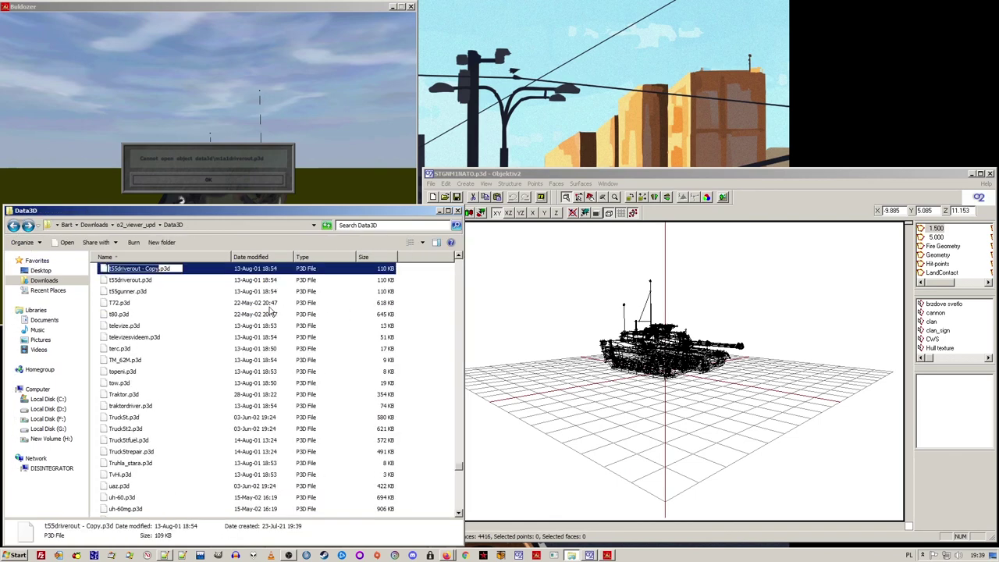
pyautogui.write('m1a1driver')
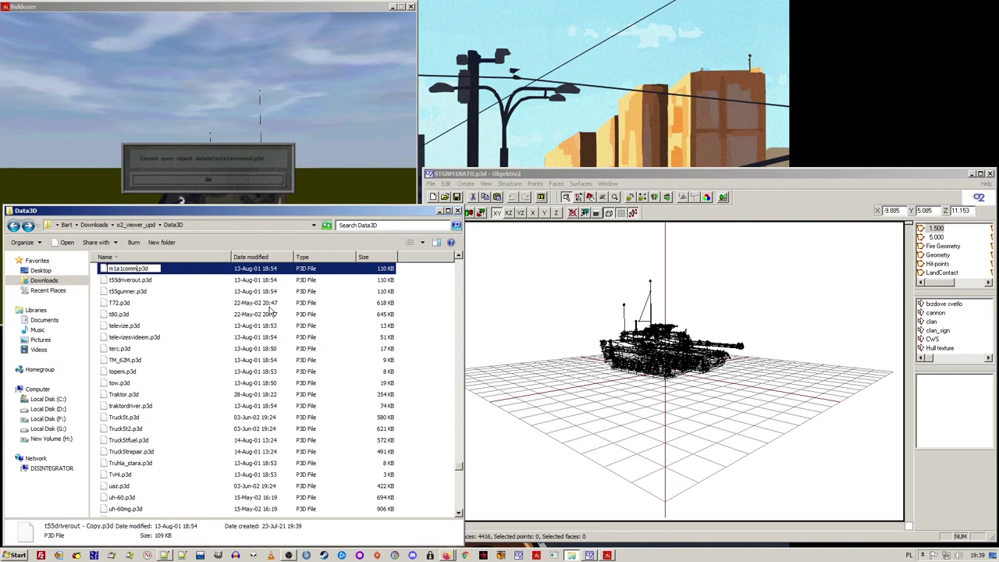
pyautogui.press('BackSpace')
pyautogui.press('BackSpace')
pyautogui.press('BackSpace')
pyautogui.press('BackSpace')
pyautogui.press('BackSpace')
pyautogui.press('BackSpace')
pyautogui.write('1a1driverout')
pyautogui.press('Return')
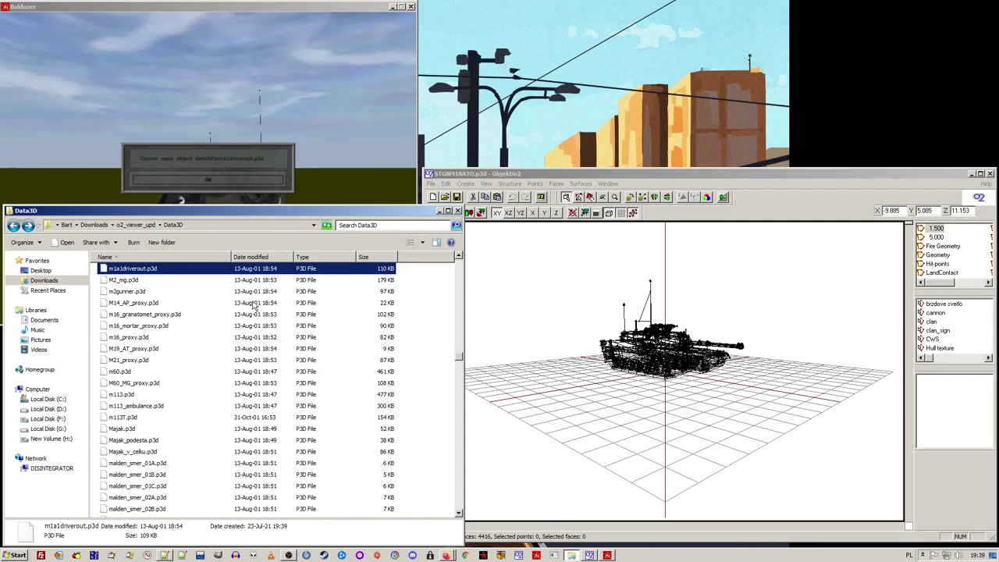
pyautogui.click(413, 309)
# - Dismiss the missing-object message in Buldozer, close the viewer and relaunch it from Objektiv2 with the tank model
pyautogui.click(239, 160)
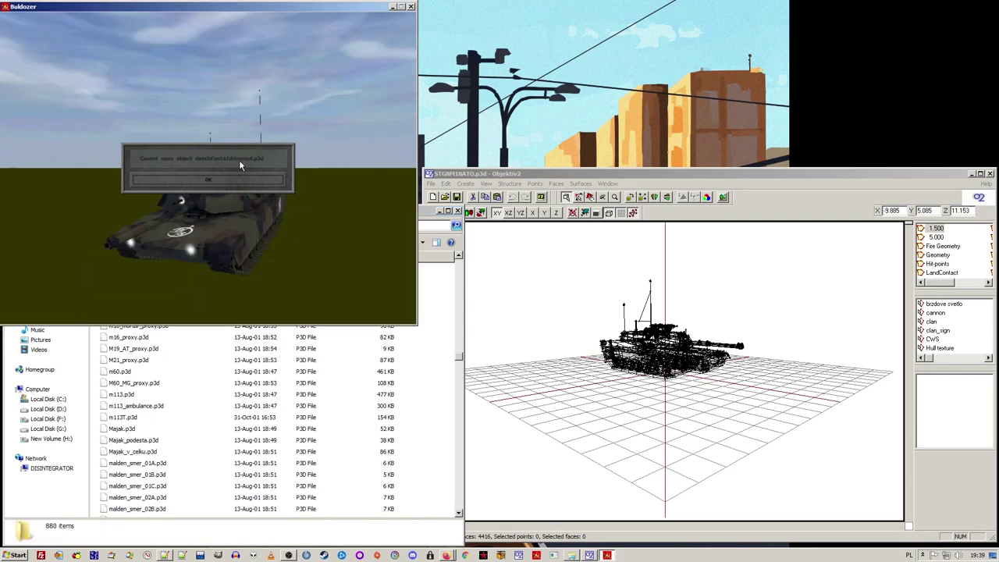
pyautogui.press('Return')
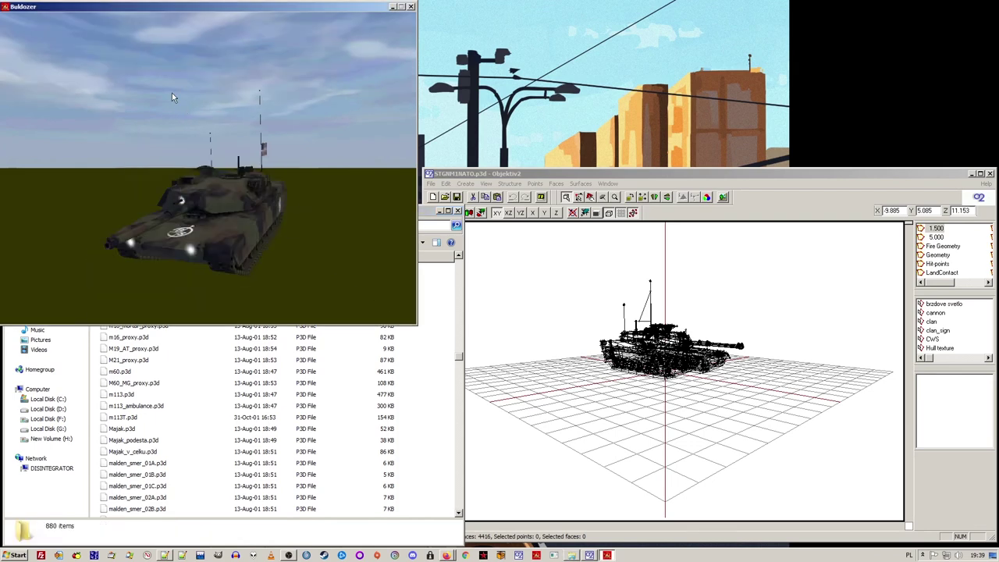
pyautogui.click(412, 7)
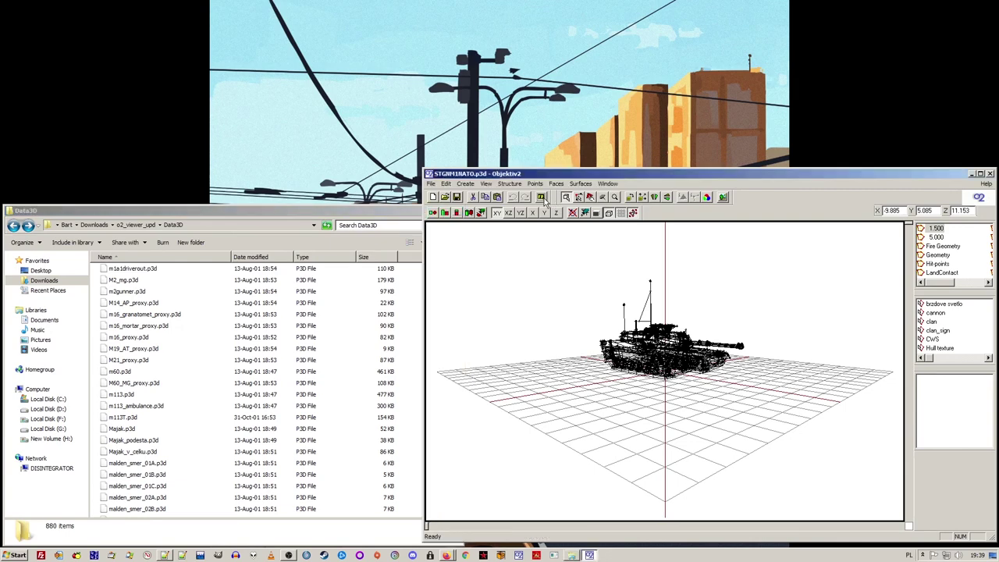
pyautogui.click(543, 199)
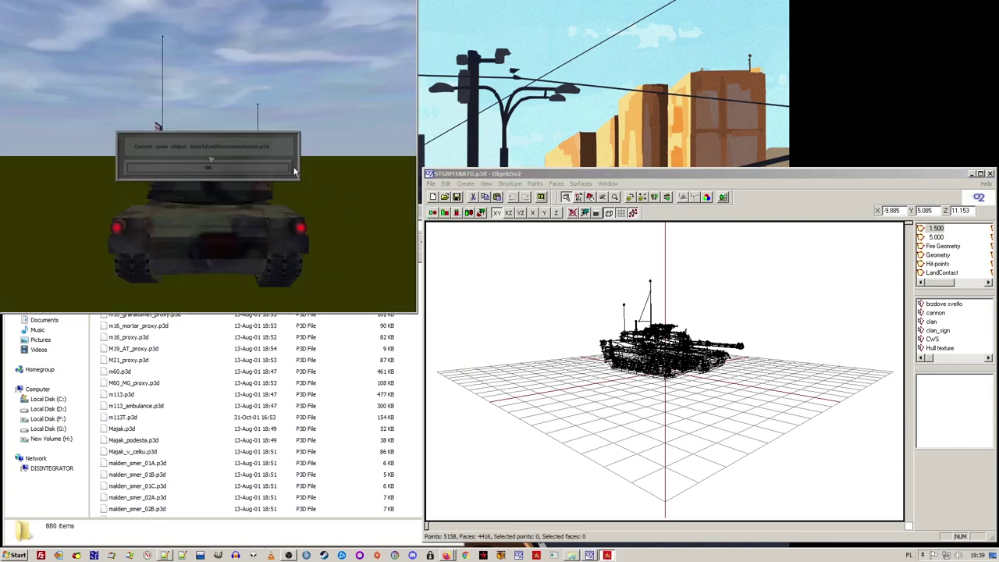
# - Reopen the Data3D folder of o2_viewer_upd and search it again for *out
pyautogui.click(419, 350)
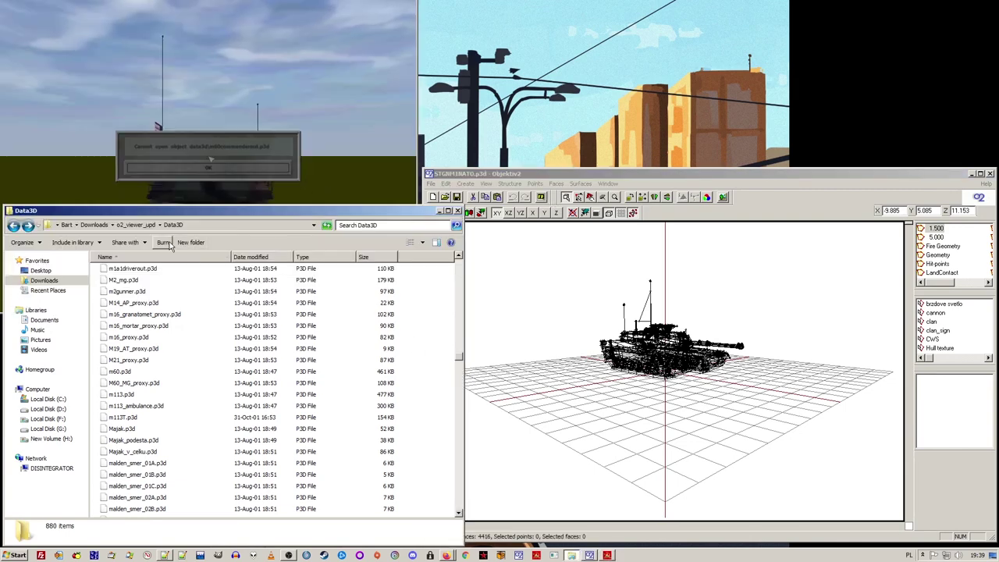
pyautogui.click(137, 224)
pyautogui.doubleClick(135, 320)
pyautogui.click(396, 225)
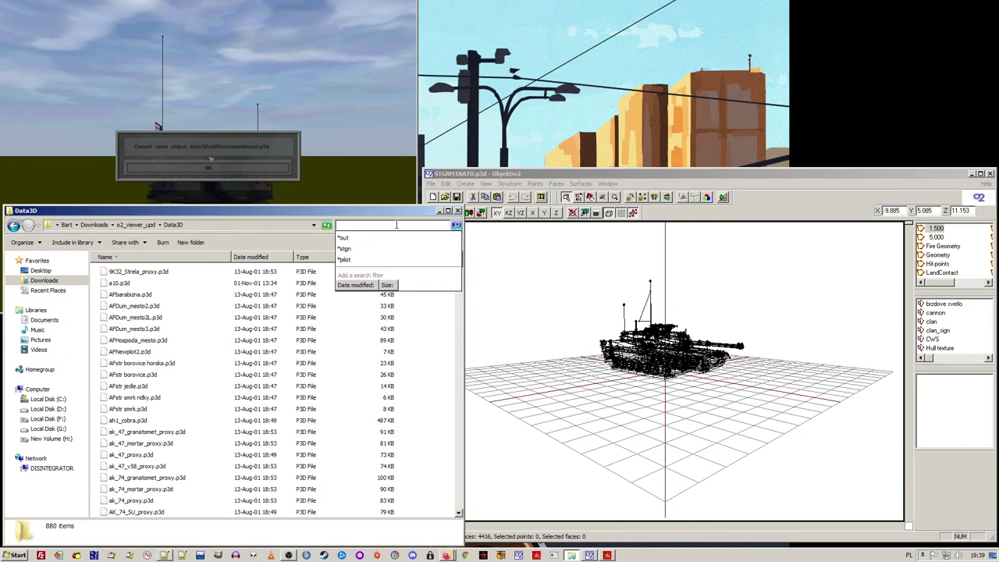
pyautogui.write('*out')
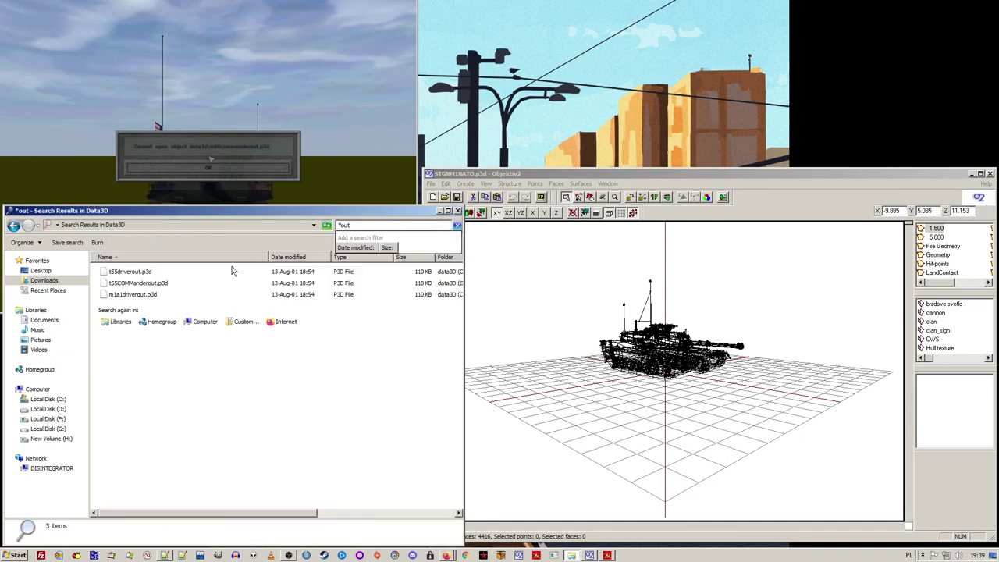
# - Duplicate t55COMManderout.p3d in the Data3D folder and rename the copy m60commanderout.p3d
pyautogui.click(163, 283)
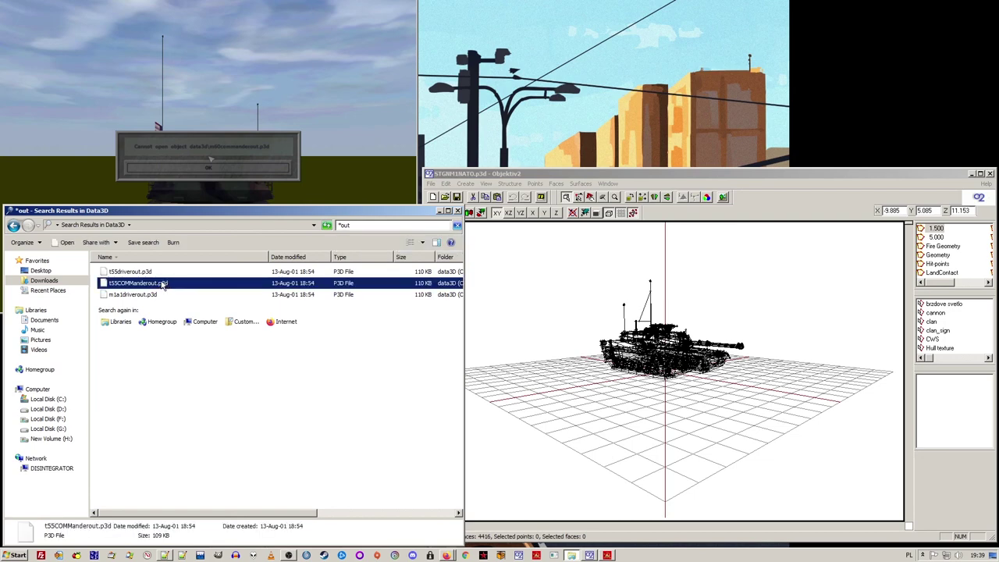
pyautogui.click(14, 226)
pyautogui.hotkey('ctrl', 'v')
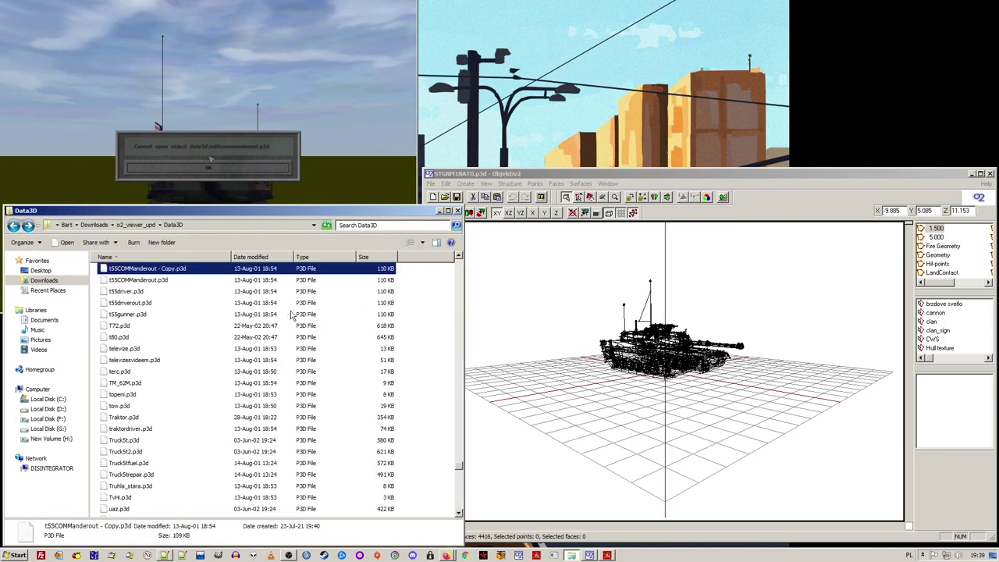
pyautogui.press('F2')
pyautogui.write('m60')
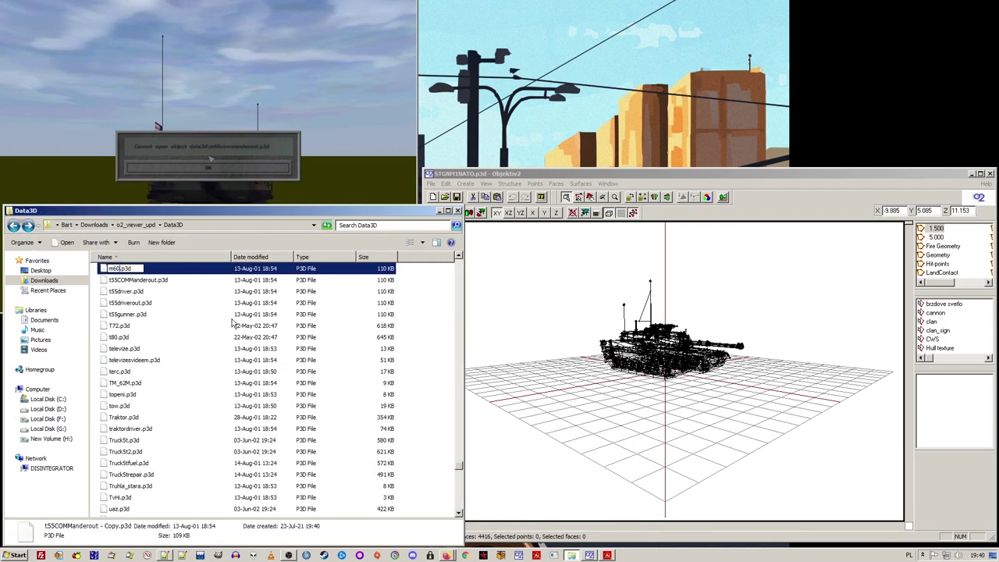
pyautogui.write('commanderout')
pyautogui.press('Return')
# - Dismiss the missing-object message in Buldozer, close the viewer and relaunch it from Objektiv2 to inspect the tank
pyautogui.click(206, 130)
pyautogui.press('Return')
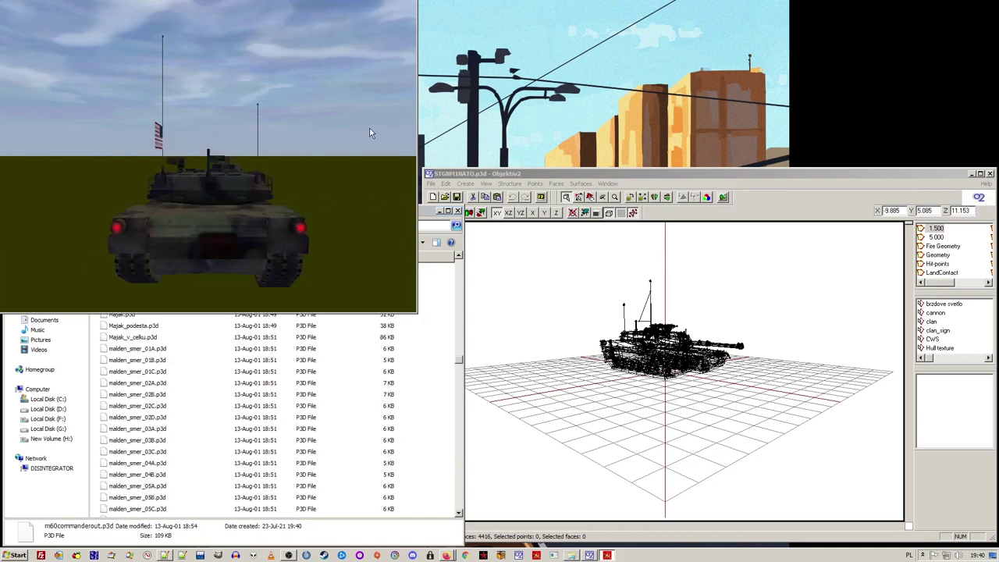
pyautogui.click(421, 7)
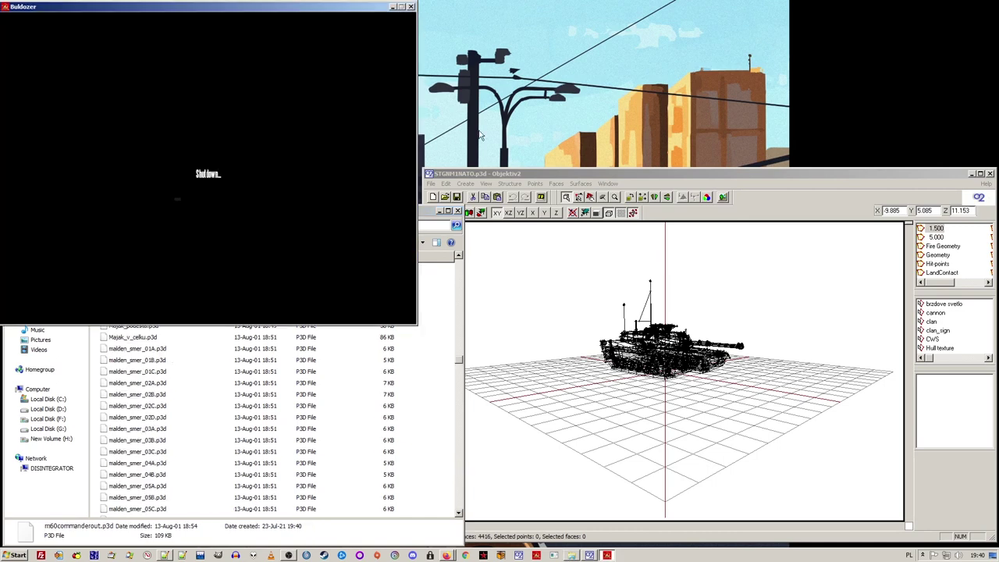
pyautogui.click(544, 197)
pyautogui.moveTo(189, 112); pyautogui.dragTo(242, 133)
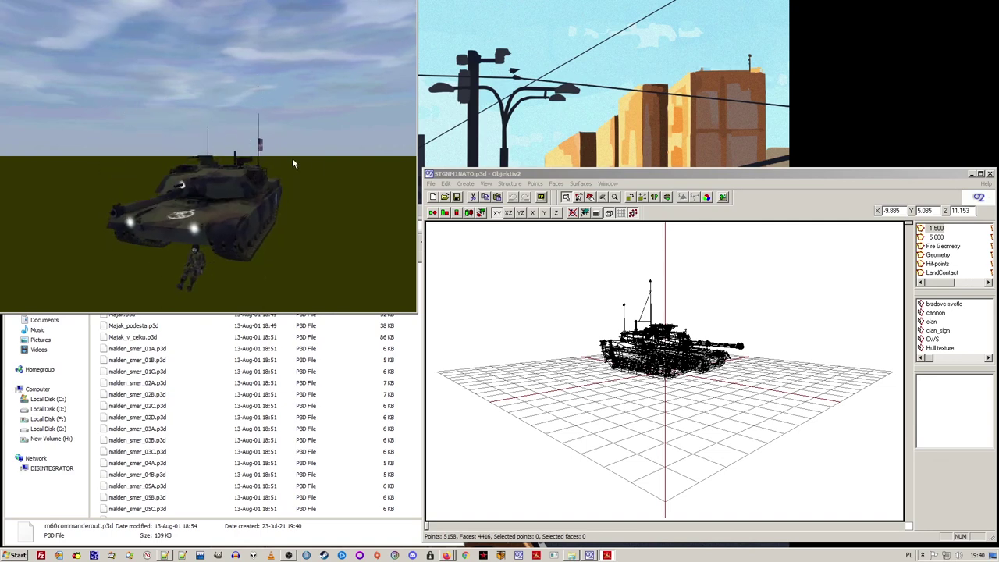
# - Display the tank model with solid surfaces instead of wireframe in Objektiv2's perspective view
pyautogui.click(485, 184)
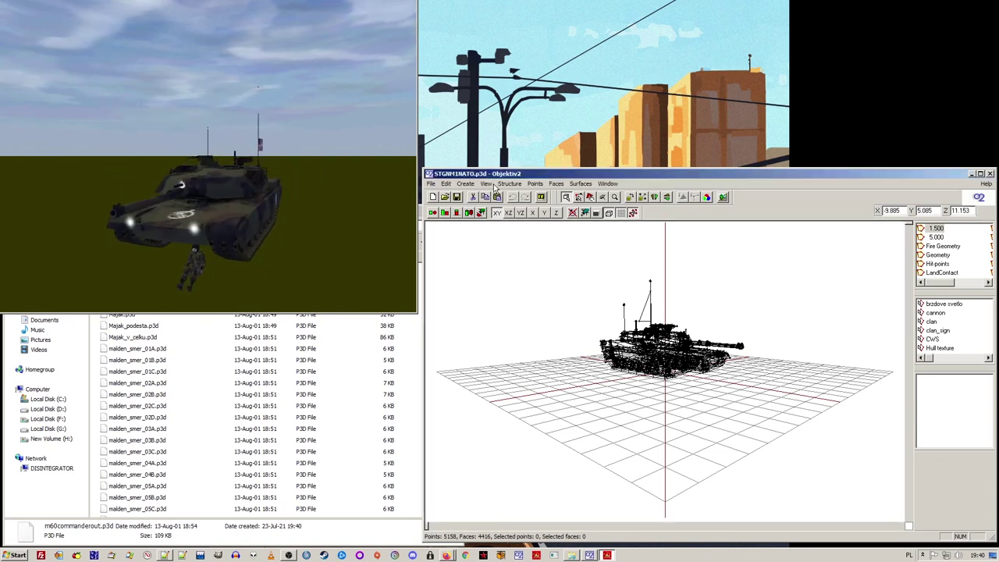
pyautogui.click(509, 310)
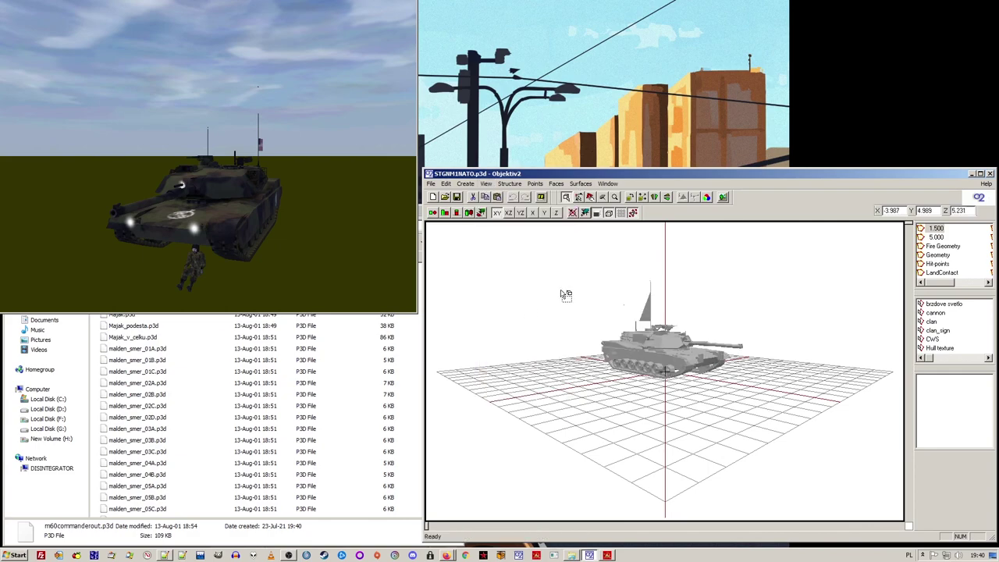
pyautogui.moveTo(544, 289); pyautogui.dragTo(562, 291, button='right')
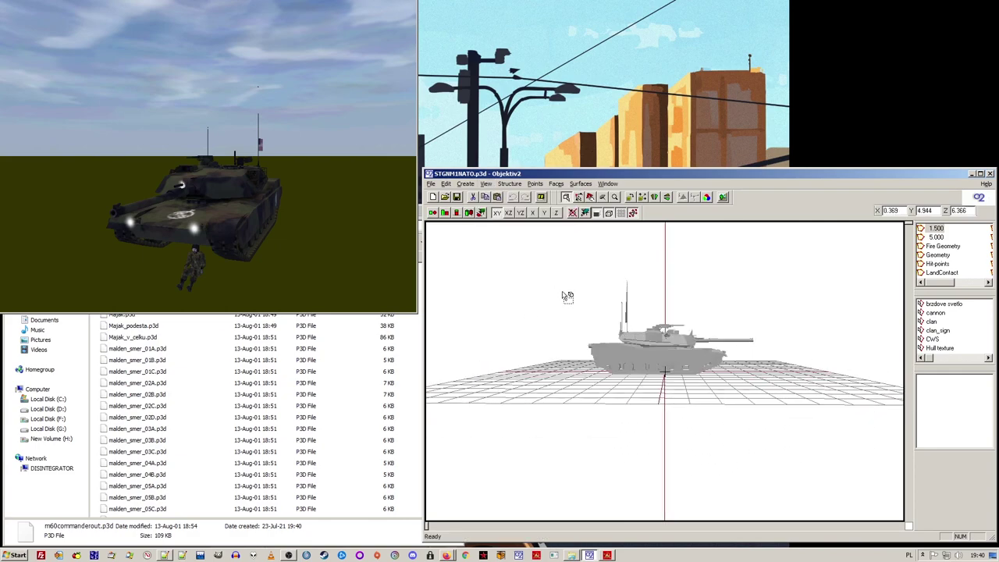
pyautogui.scroll(5, 567, 293)
pyautogui.moveTo(567, 327); pyautogui.dragTo(566, 327, button='right')
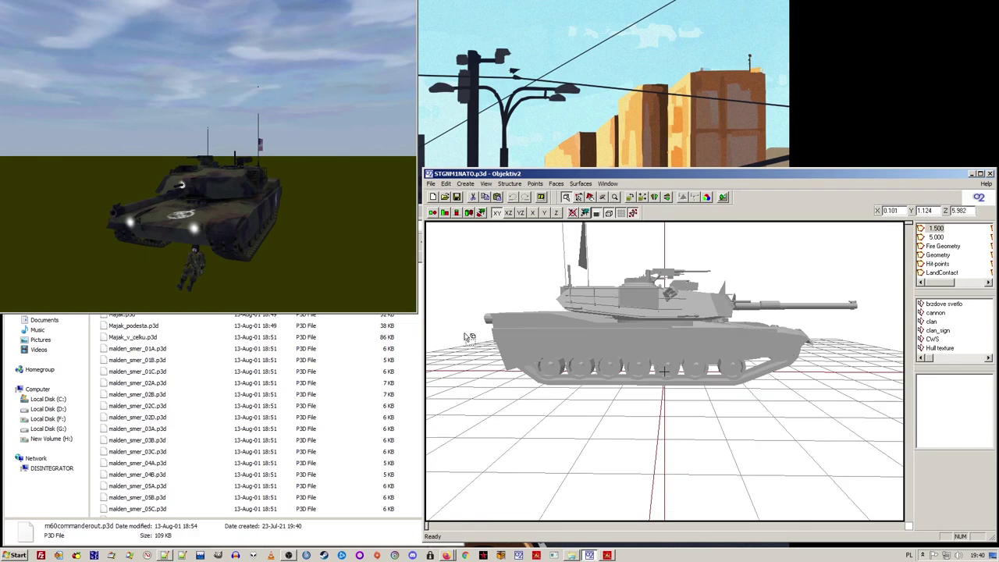
# - Select the tank's whole hull and tracks in the 1.500 LOD, adding the missed rear and side parts
pyautogui.moveTo(459, 329); pyautogui.dragTo(765, 407)
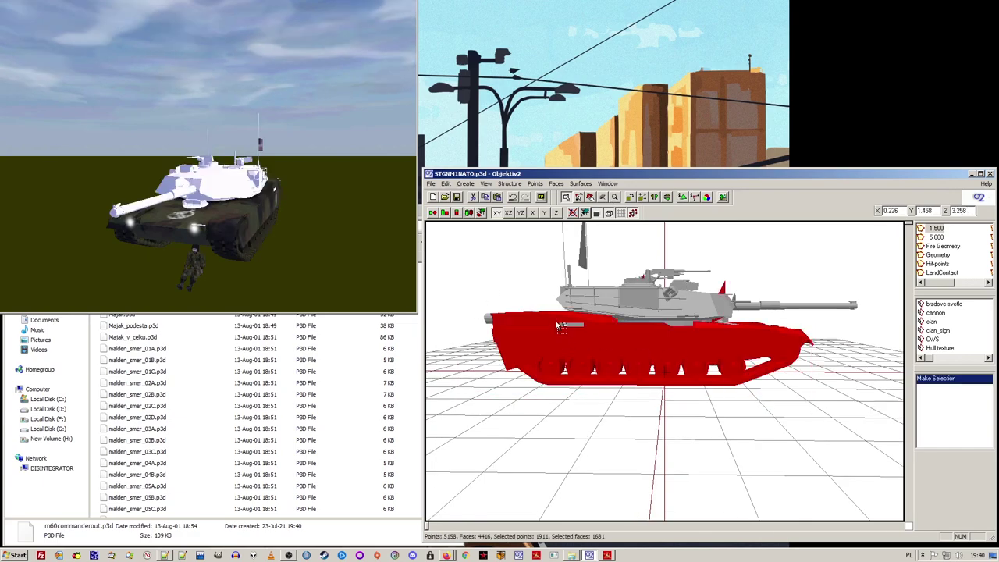
pyautogui.keyDown('shift'); pyautogui.moveTo(556, 322); pyautogui.dragTo(587, 338); pyautogui.keyUp('shift')
pyautogui.moveTo(545, 346); pyautogui.dragTo(543, 346, button='right')
pyautogui.keyDown('shift'); pyautogui.moveTo(505, 334); pyautogui.dragTo(537, 361); pyautogui.keyUp('shift')
pyautogui.keyDown('shift'); pyautogui.moveTo(463, 305); pyautogui.dragTo(509, 357); pyautogui.keyUp('shift')
pyautogui.moveTo(635, 352); pyautogui.dragTo(682, 345, button='right')
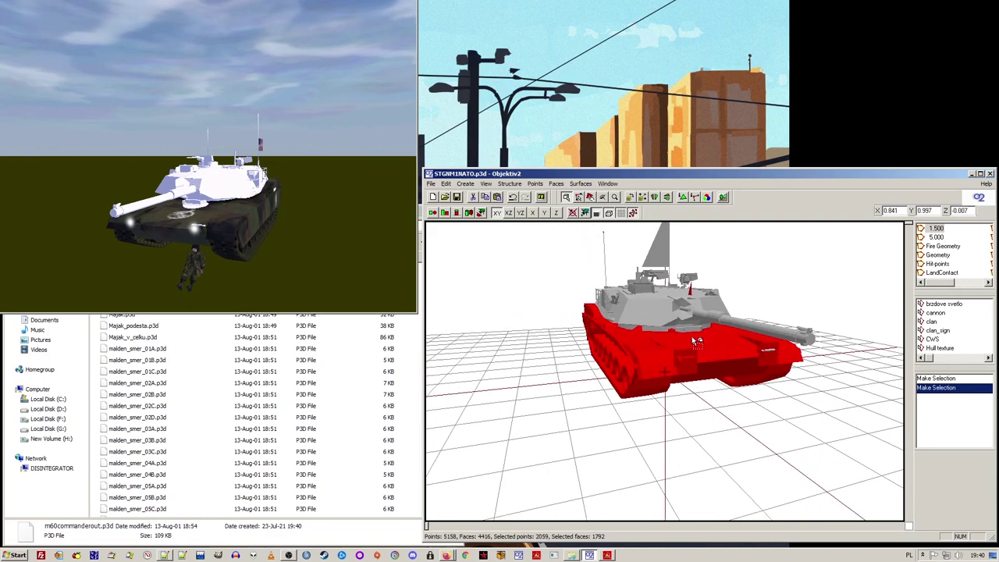
pyautogui.keyDown('ctrl'); pyautogui.click(692, 339); pyautogui.keyUp('ctrl')
# - Invert the selection to the turret and gun and move them vertically well above the hull
pyautogui.moveTo(713, 349); pyautogui.dragTo(890, 310, button='right')
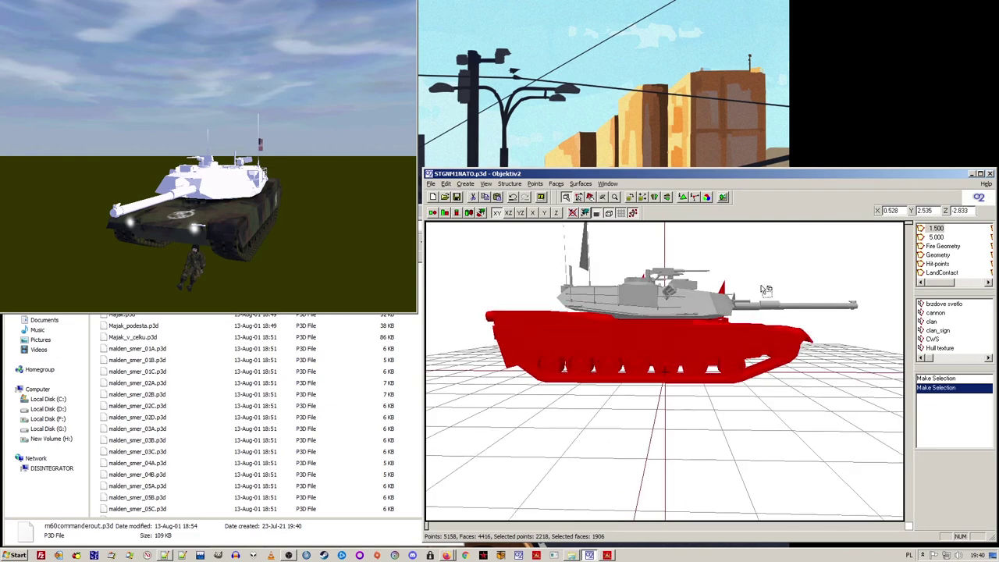
pyautogui.scroll(-5, 767, 292)
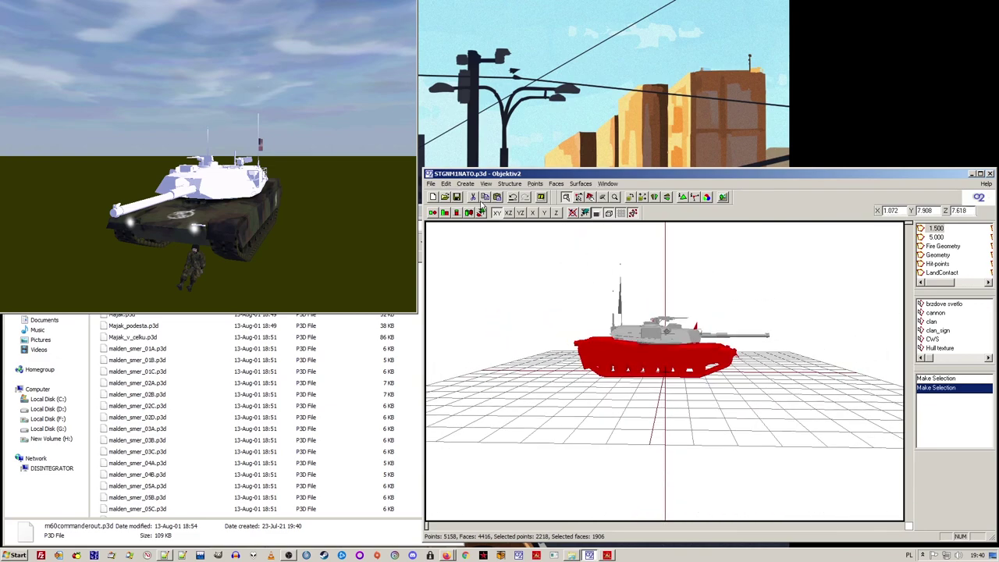
pyautogui.click(447, 183)
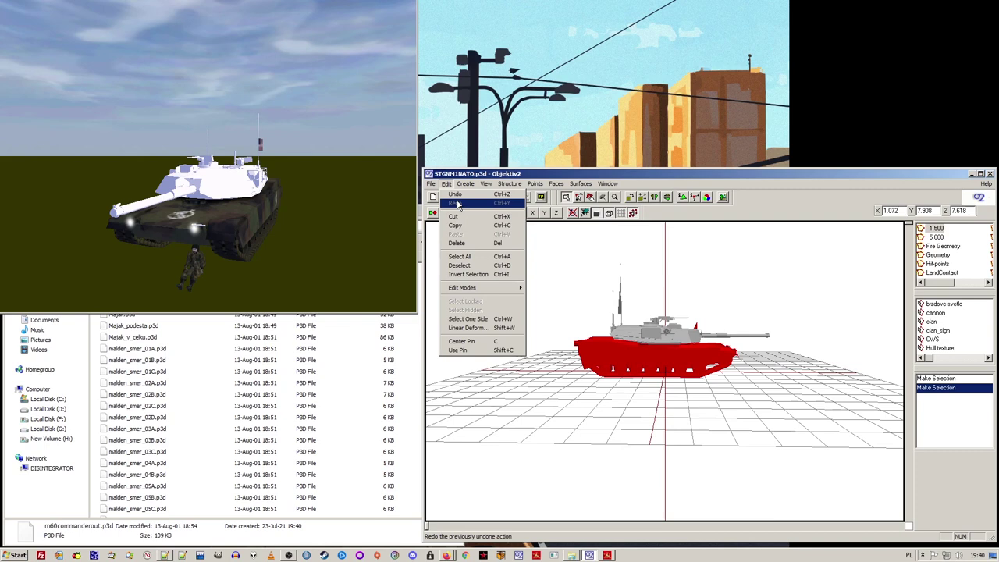
pyautogui.click(468, 275)
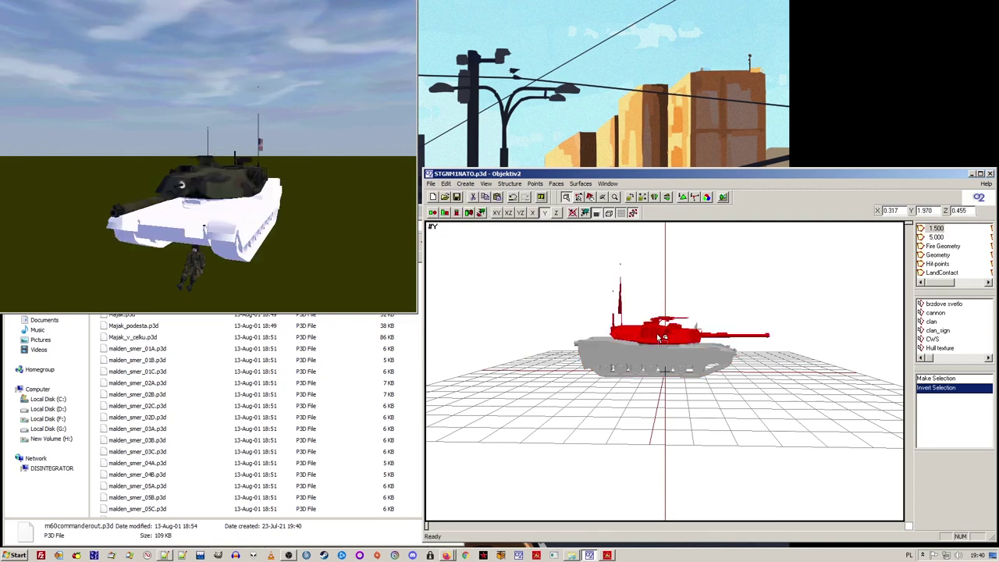
pyautogui.moveTo(658, 336); pyautogui.dragTo(658, 263, button='right')
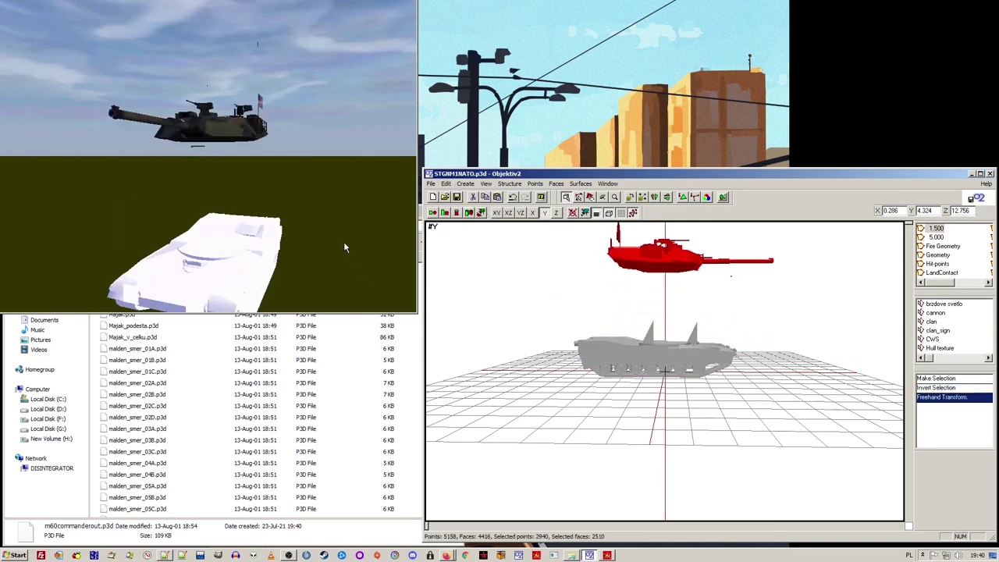
# - Clear the turret selection and examine the separated turret and hull in Buldozer
pyautogui.click(316, 193)
pyautogui.moveTo(317, 193)
pyautogui.mouseDown()
pyautogui.moveTo(303, 211)
pyautogui.moveTo(302, 193)
pyautogui.mouseUp()
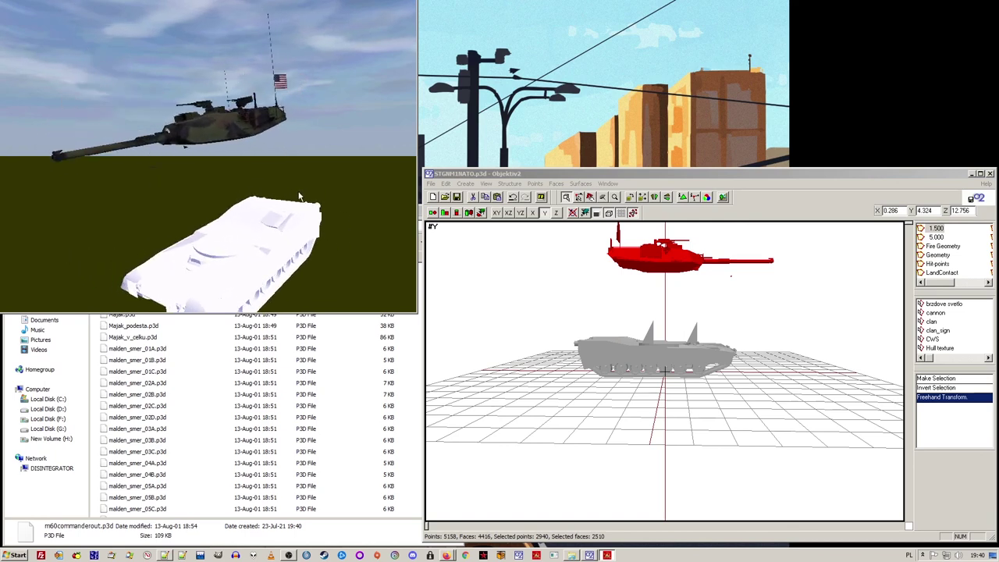
pyautogui.click(482, 245)
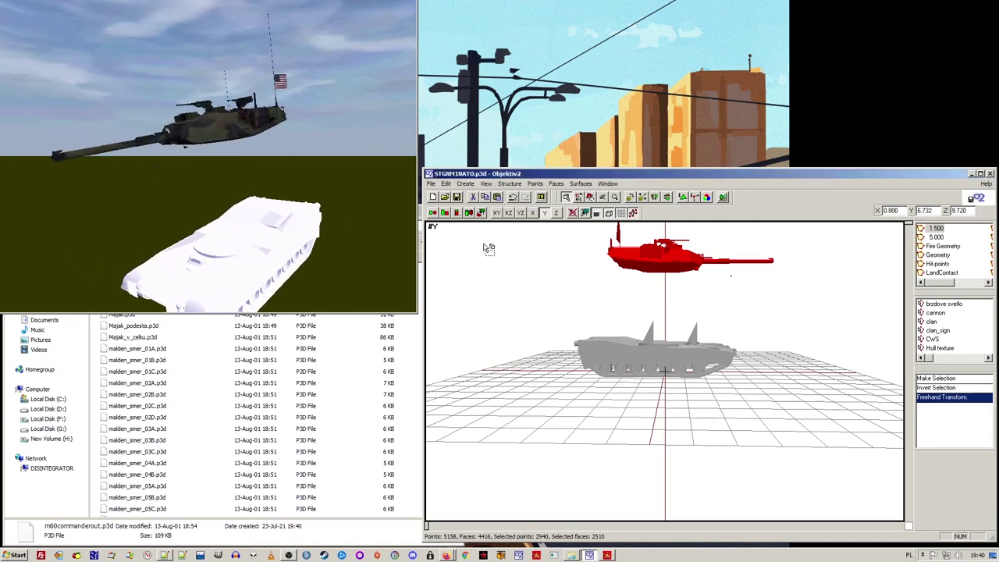
pyautogui.click(332, 178)
pyautogui.moveTo(317, 183)
pyautogui.mouseDown()
pyautogui.moveTo(336, 182)
pyautogui.moveTo(339, 153)
pyautogui.moveTo(305, 187)
pyautogui.moveTo(313, 184)
pyautogui.mouseUp()
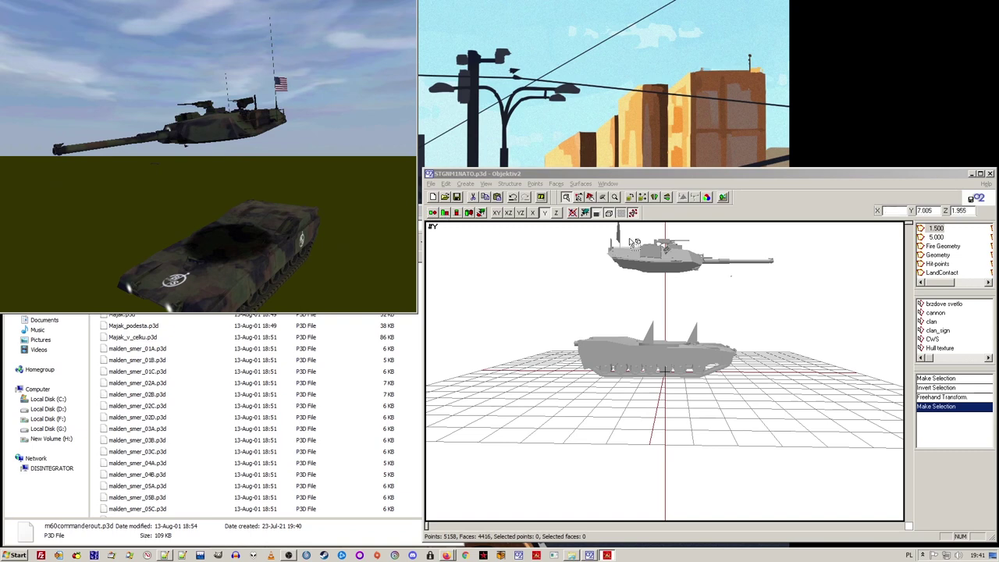
# - In the 5.000 LOD, select the turret and gun and raise them above the hull
pyautogui.click(936, 237)
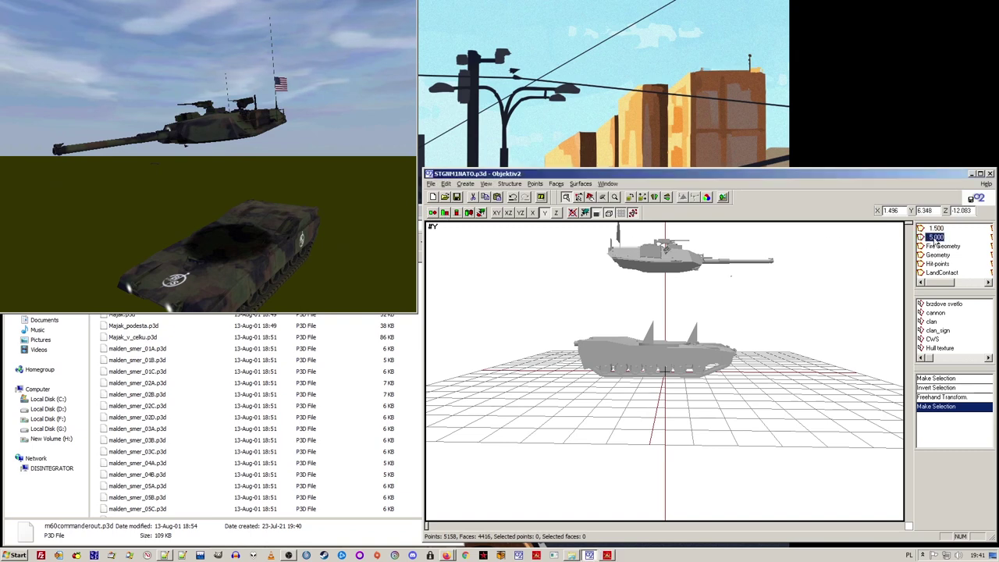
pyautogui.moveTo(790, 336); pyautogui.dragTo(611, 301)
pyautogui.moveTo(673, 329); pyautogui.dragTo(676, 251)
# - Raise the turret and gun above the hull in the Fire Geometry and Geometry LODs
pyautogui.click(943, 247)
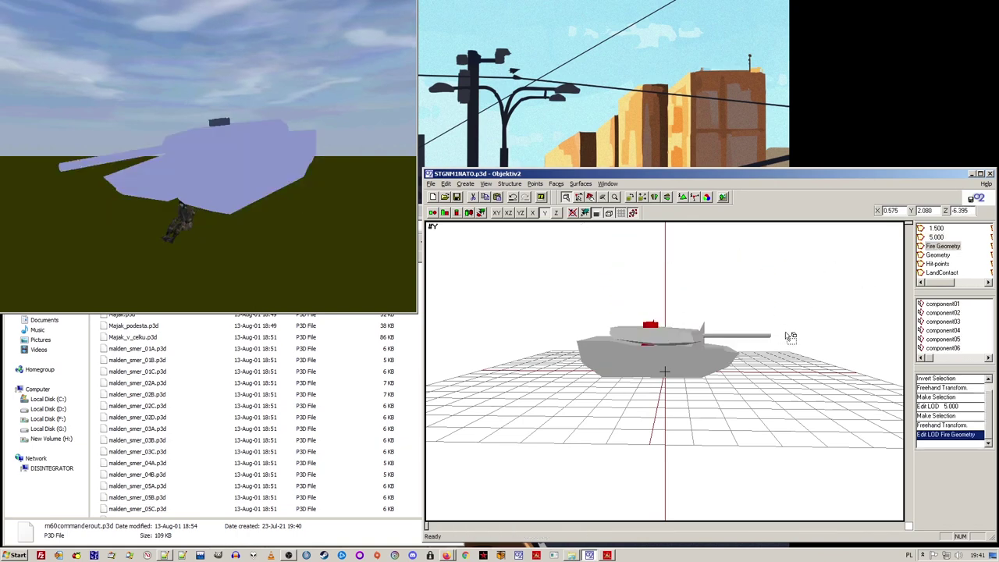
pyautogui.moveTo(792, 339)
pyautogui.mouseDown()
pyautogui.moveTo(622, 304)
pyautogui.moveTo(798, 346)
pyautogui.moveTo(670, 313)
pyautogui.moveTo(660, 247)
pyautogui.mouseUp()
pyautogui.click(938, 256)
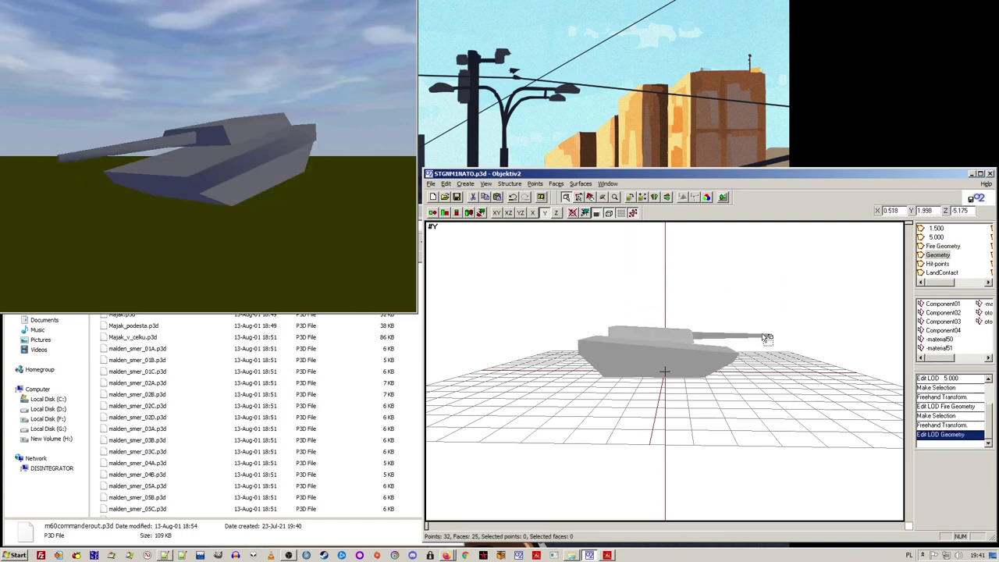
pyautogui.moveTo(786, 338); pyautogui.dragTo(653, 306)
pyautogui.moveTo(670, 338); pyautogui.dragTo(673, 247)
# - Look through the Hit-points, Memory, View - Cargo and View - Pilot LODs, including their geometry versions
pyautogui.click(940, 265)
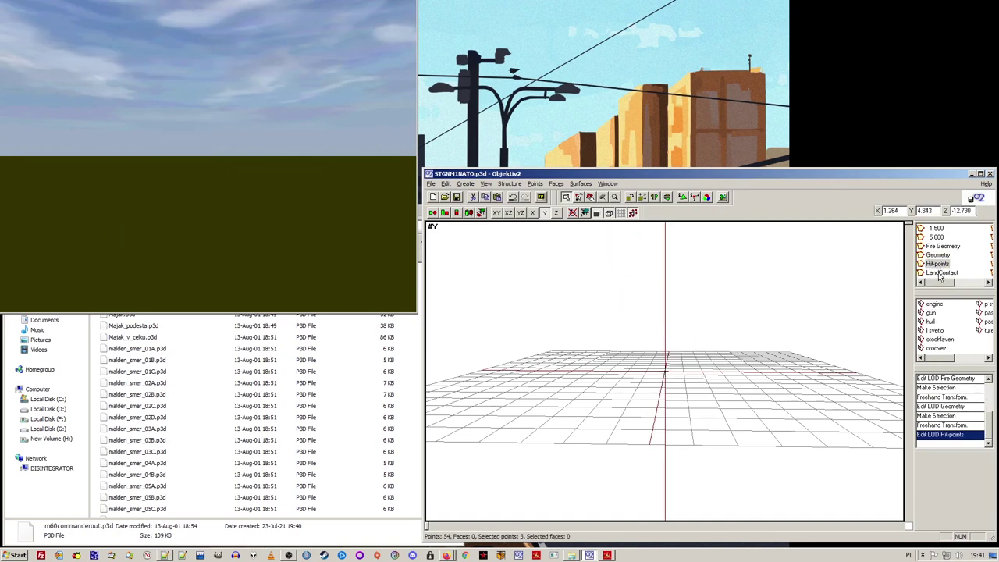
pyautogui.scroll(-2, 941, 258)
pyautogui.click(937, 228)
pyautogui.click(943, 238)
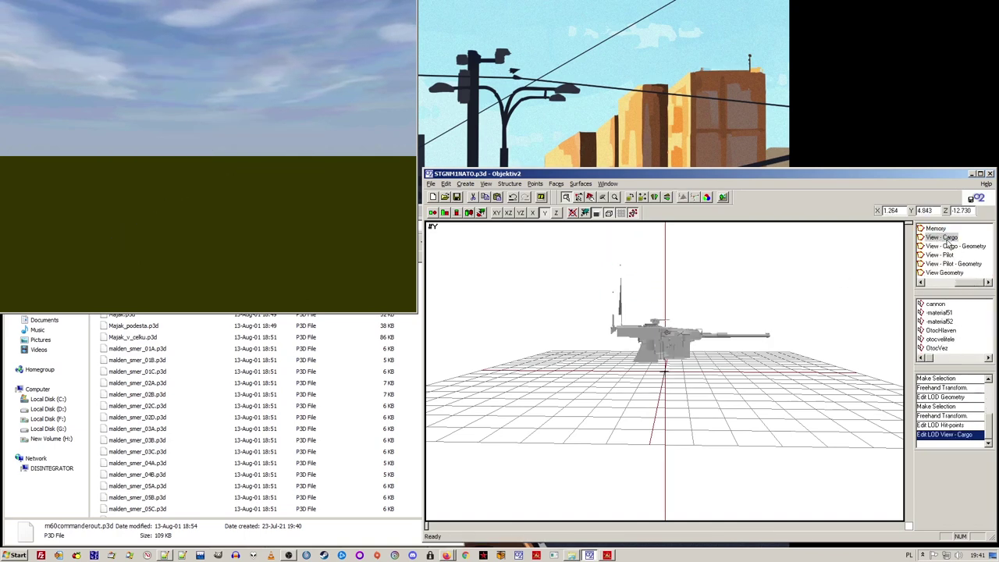
pyautogui.click(949, 246)
pyautogui.click(951, 256)
pyautogui.click(952, 263)
# - In the View Geometry LOD, select the turret and gun and raise them above the hull
pyautogui.click(945, 272)
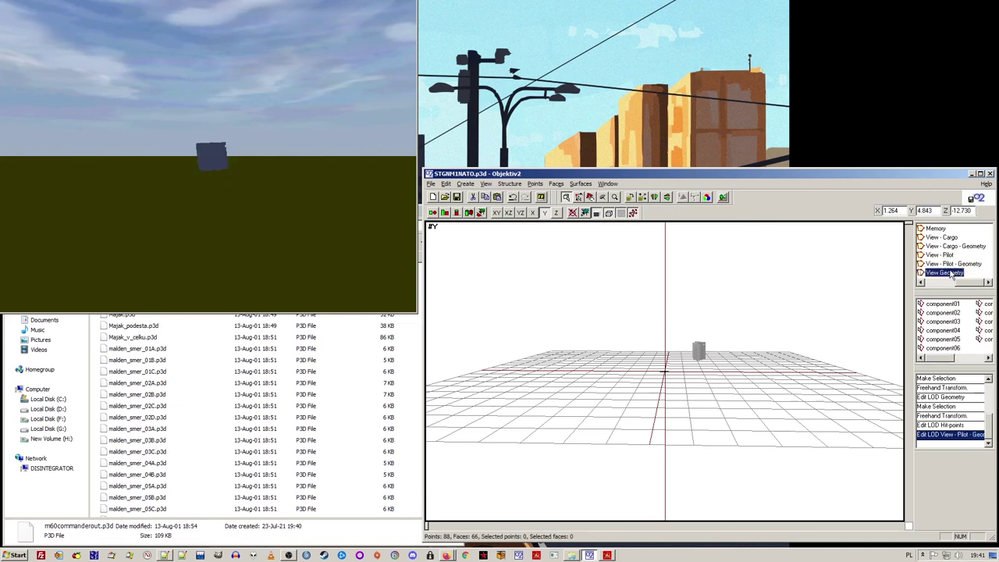
pyautogui.moveTo(790, 351); pyautogui.dragTo(685, 318)
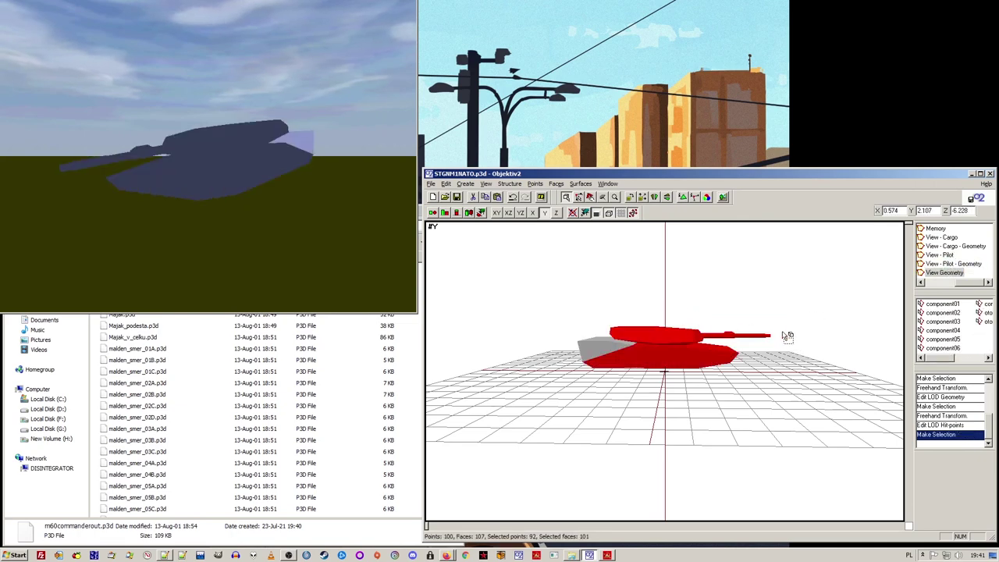
pyautogui.moveTo(787, 336)
pyautogui.mouseDown()
pyautogui.moveTo(645, 312)
pyautogui.moveTo(729, 265)
pyautogui.mouseUp()
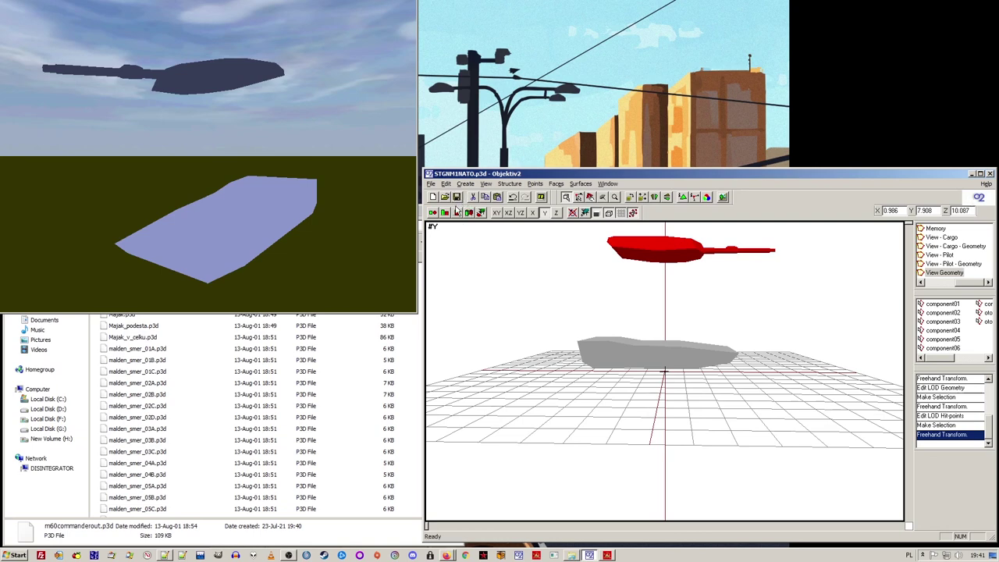
# - Exit Objektiv2 and clear the file selection in the Data3D folder
pyautogui.click(431, 184)
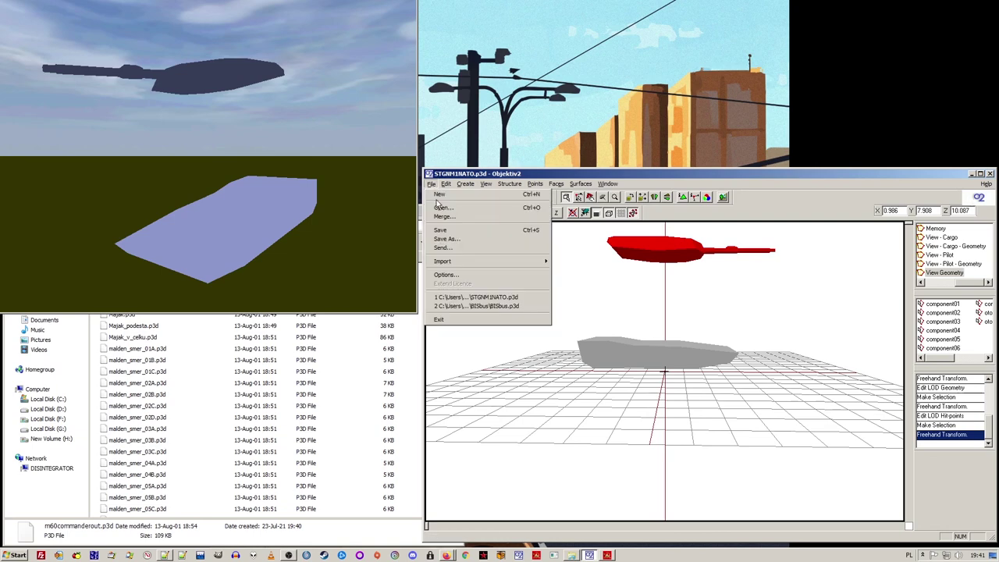
pyautogui.click(446, 322)
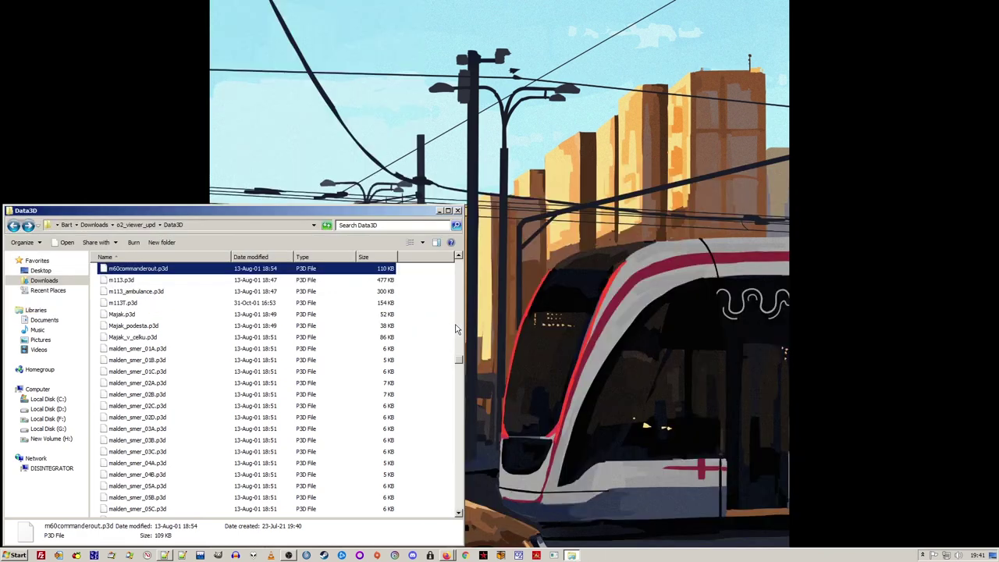
pyautogui.click(446, 322)
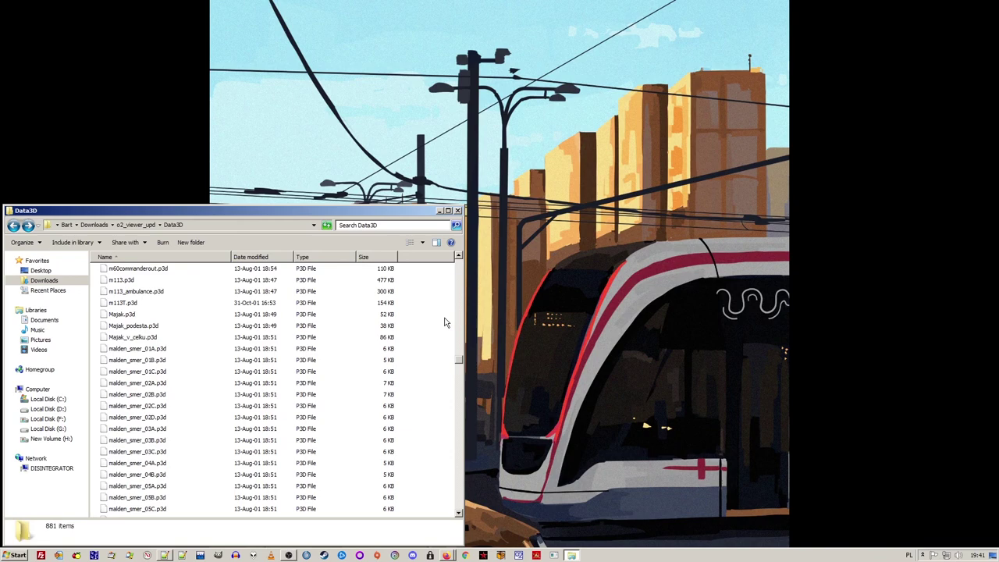
# - End both leftover Objektiv2Light.exe processes in Task Manager and close it
pyautogui.hotkey('ctrl', 'shift', 'Escape')
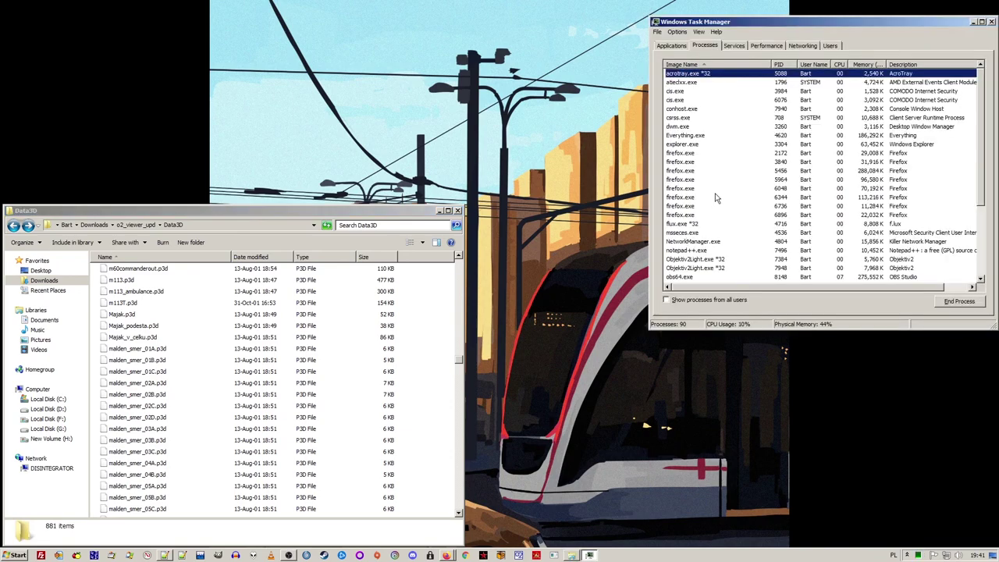
pyautogui.scroll(-2, 716, 199)
pyautogui.scroll(-1, 717, 198)
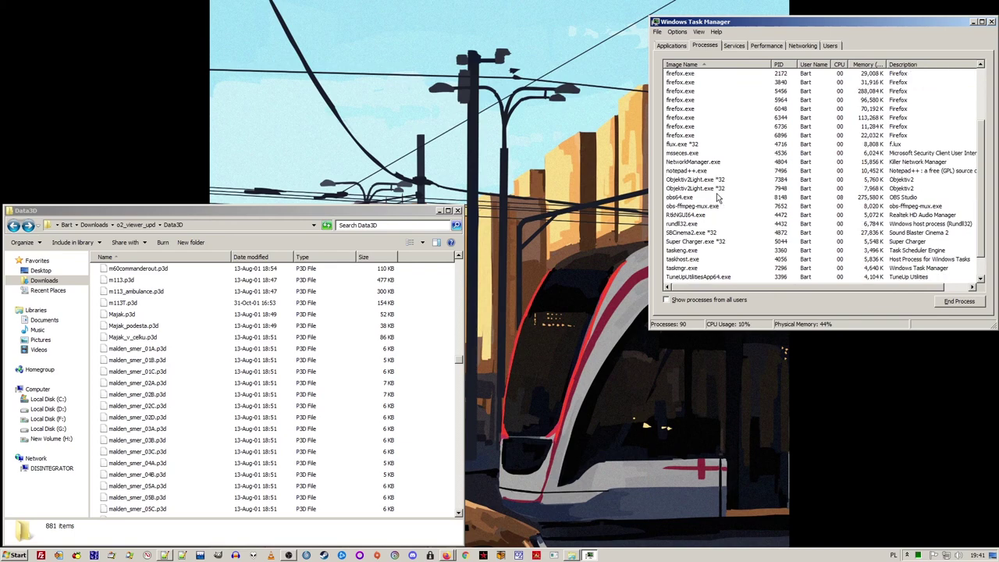
pyautogui.click(718, 181)
pyautogui.rightClick(719, 180)
pyautogui.click(742, 202)
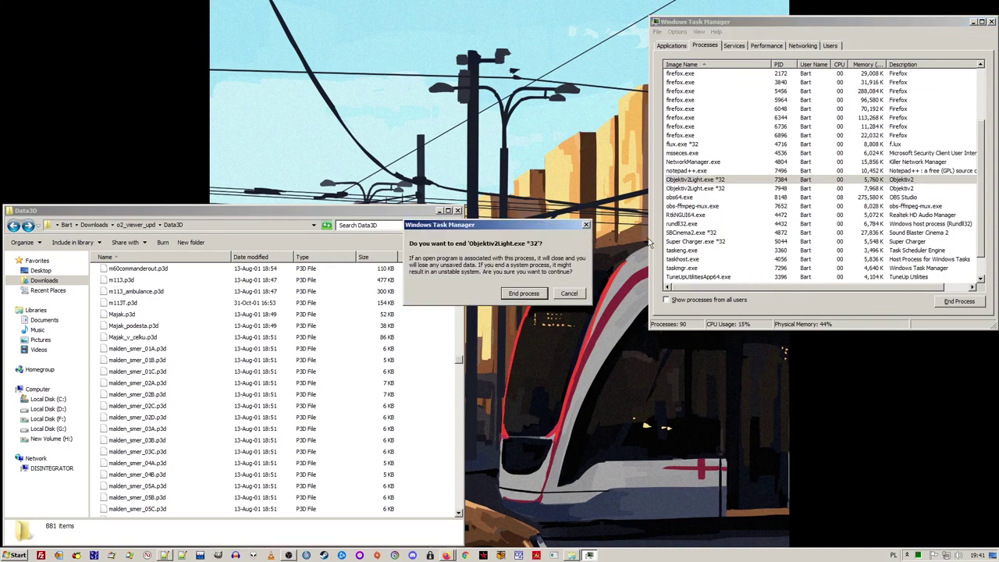
pyautogui.click(528, 295)
pyautogui.click(718, 181)
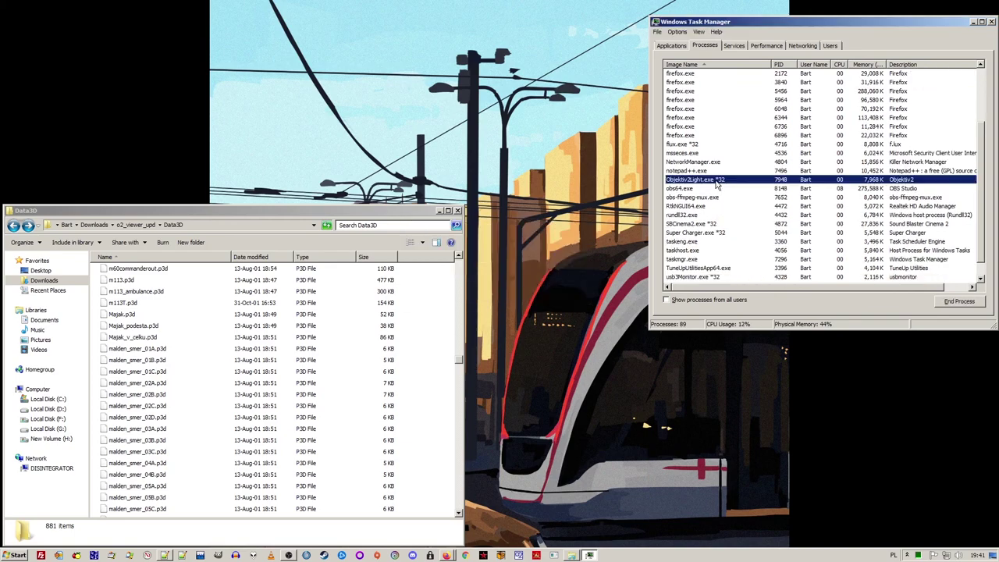
pyautogui.rightClick(718, 181)
pyautogui.click(738, 202)
pyautogui.click(539, 301)
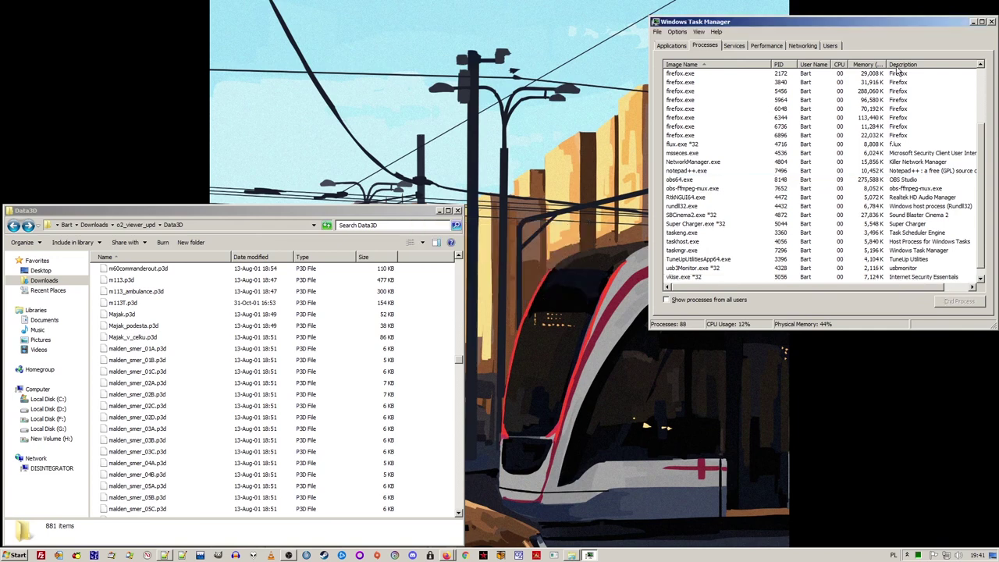
pyautogui.click(992, 21)
# - Download the fixed binarize.zip from the forum's lex-ofp.narod.ru link into the Downloads folder, leaving that folder displayed
pyautogui.click(135, 225)
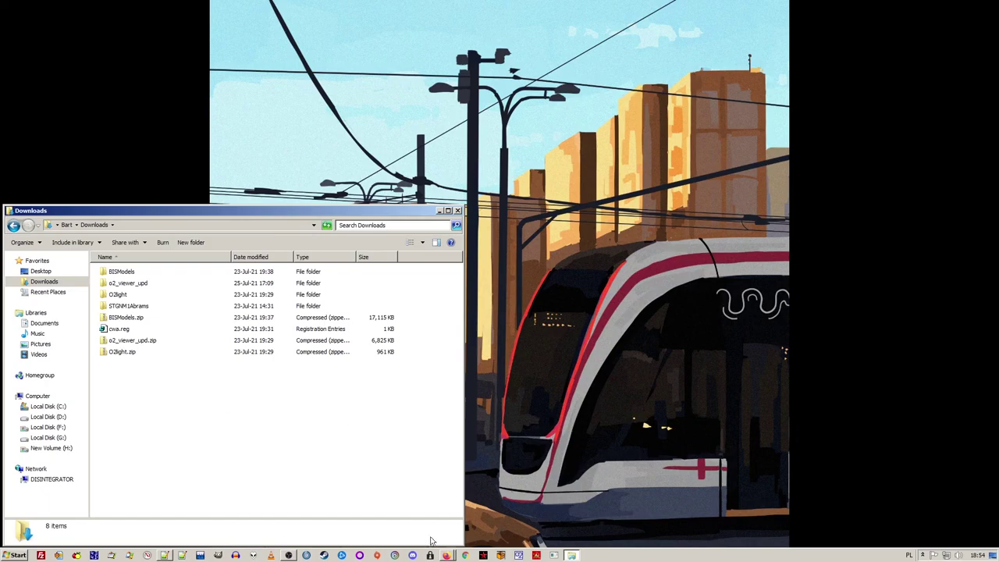
pyautogui.click(447, 555)
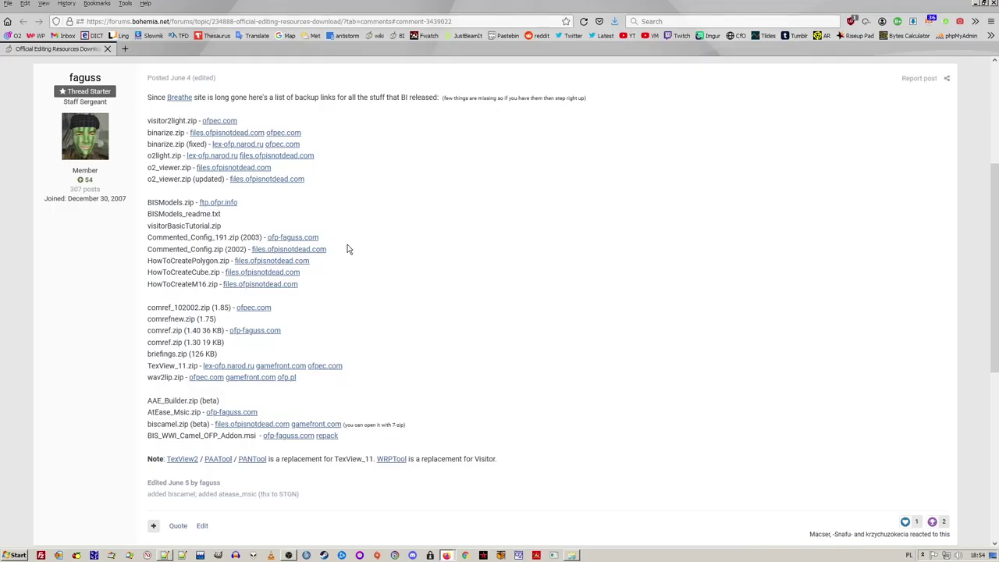
pyautogui.click(238, 144)
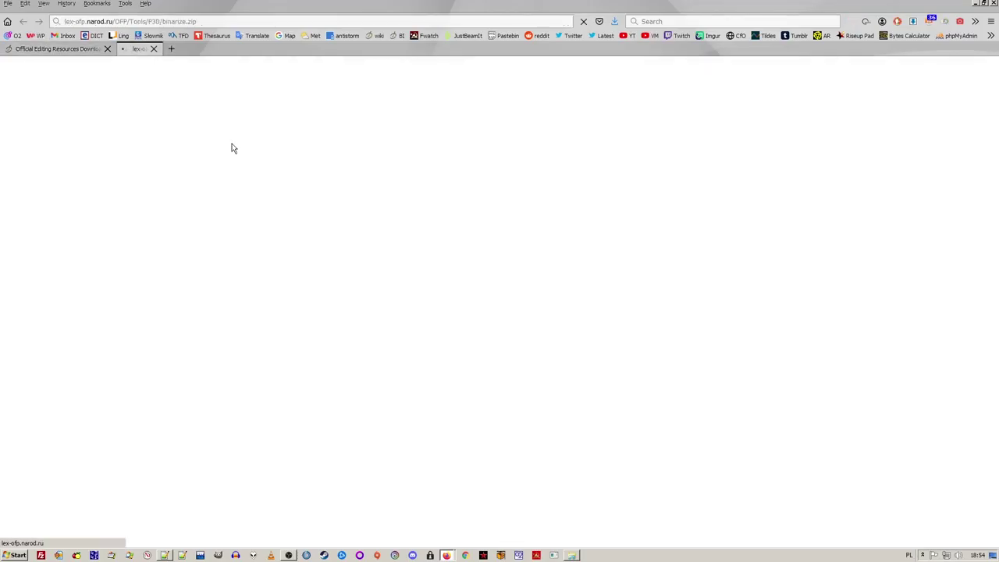
pyautogui.click(596, 504)
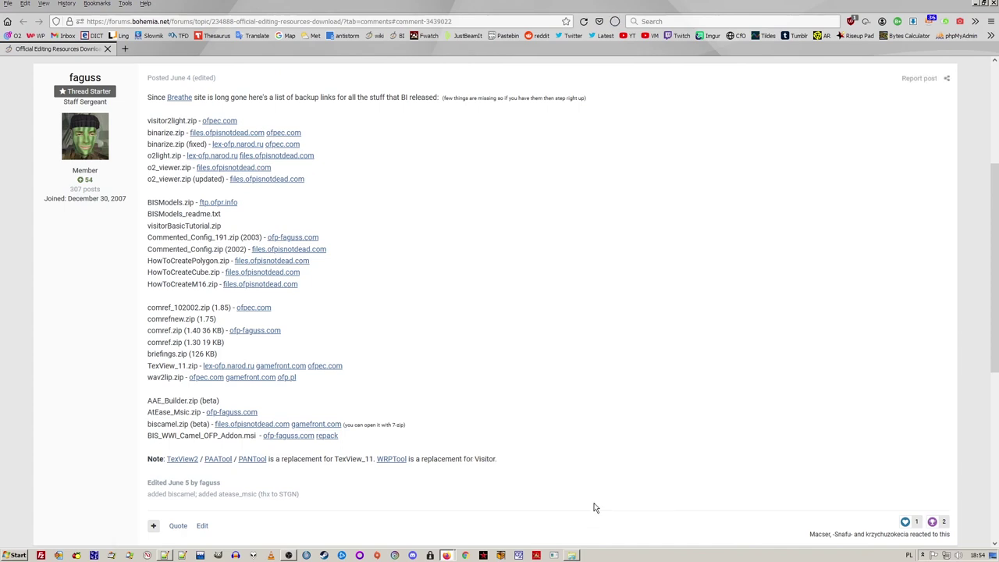
pyautogui.click(977, 3)
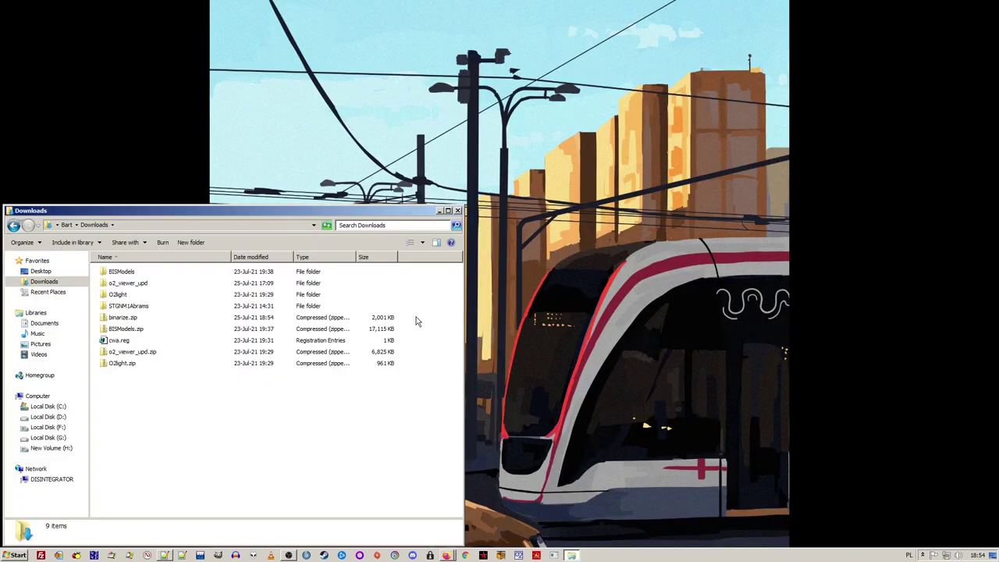
# - Place binarize.zip in the o2_viewer_upd folder and extract its contents there with 7-Zip
pyautogui.click(125, 318)
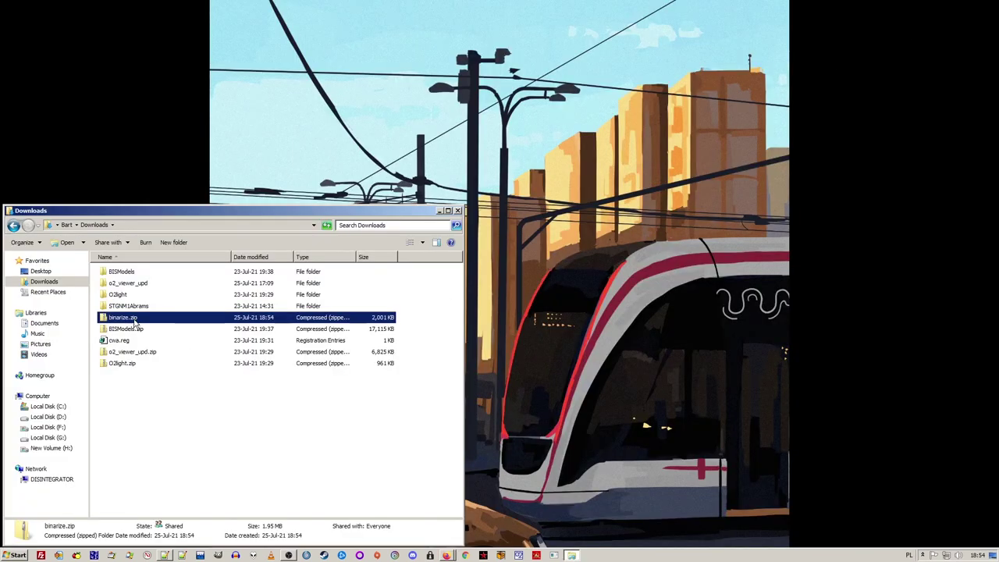
pyautogui.doubleClick(136, 284)
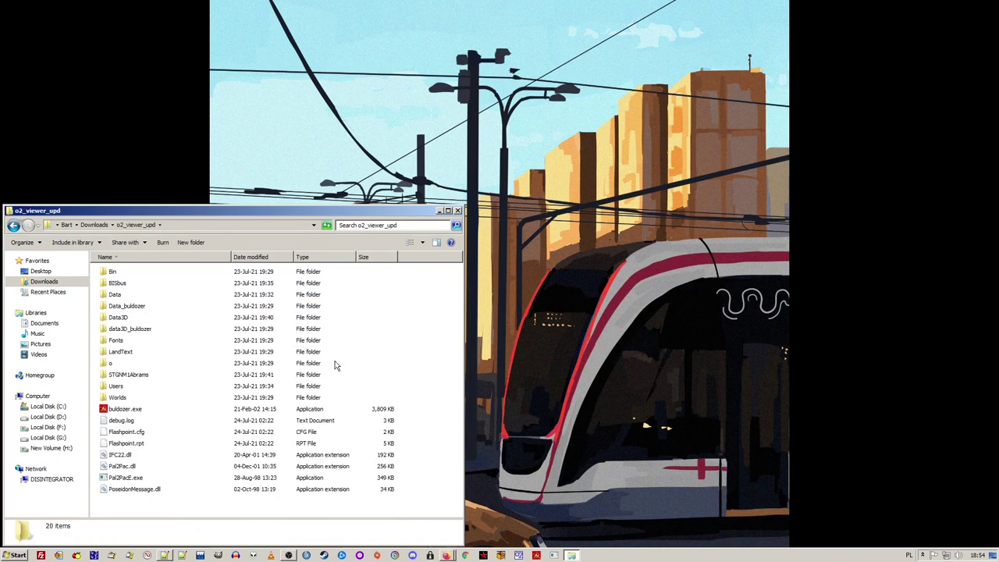
pyautogui.hotkey('ctrl', 'v')
pyautogui.rightClick(154, 502)
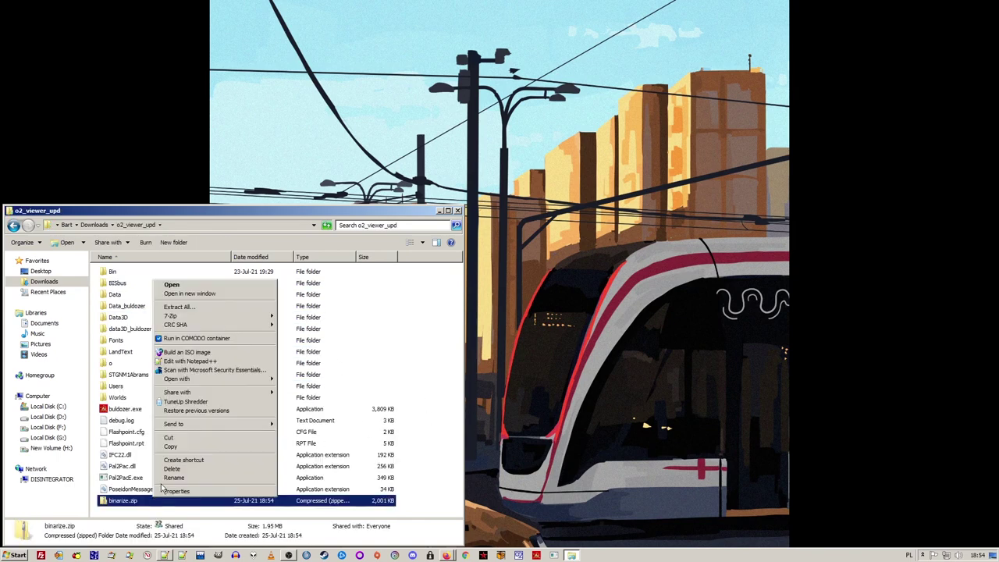
pyautogui.moveTo(222, 319)
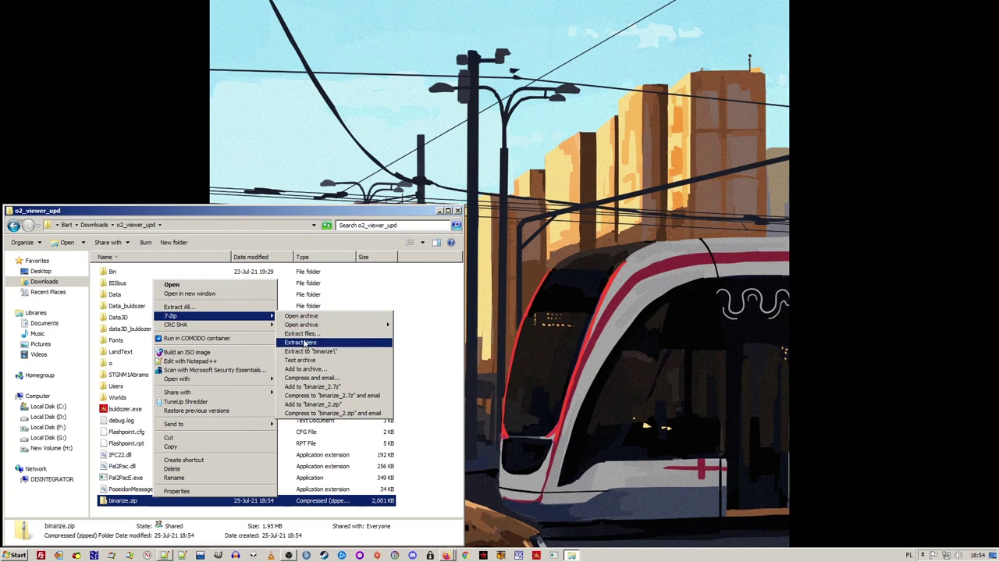
pyautogui.click(305, 343)
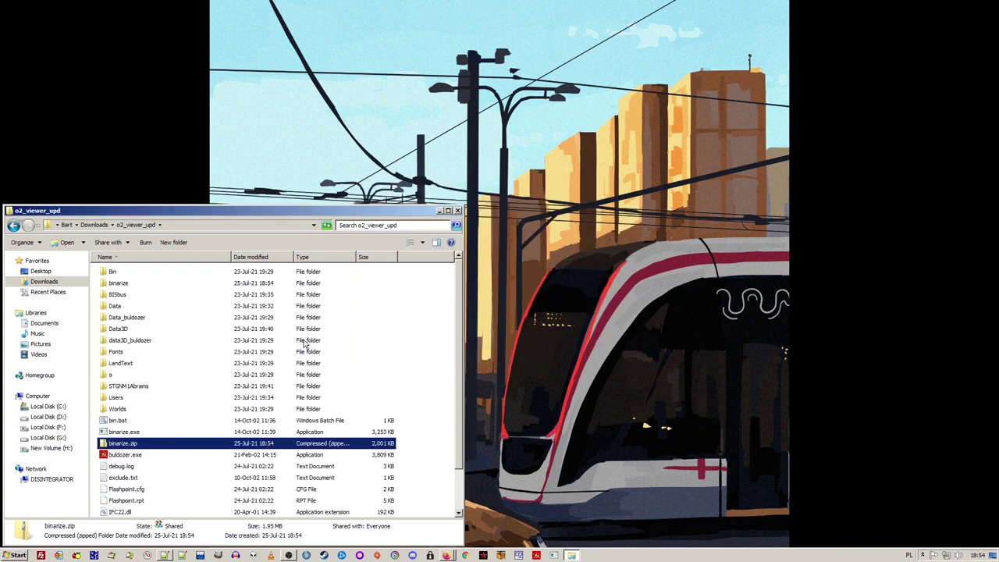
# - Run "bin STGNM1Abrams" in a command window from o2_viewer_upd, close it and open the Opt\STGNM1Abrams output folder
pyautogui.keyDown('shift'); pyautogui.rightClick(408, 342); pyautogui.keyUp('shift')
pyautogui.click(437, 424)
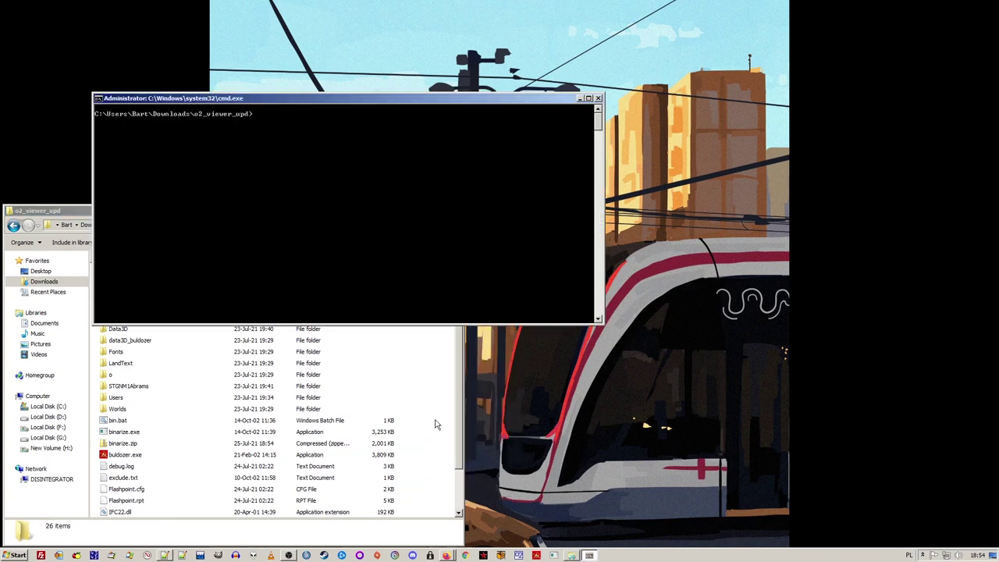
pyautogui.write('bin stgn')
pyautogui.press('Tab')
pyautogui.press('Return')
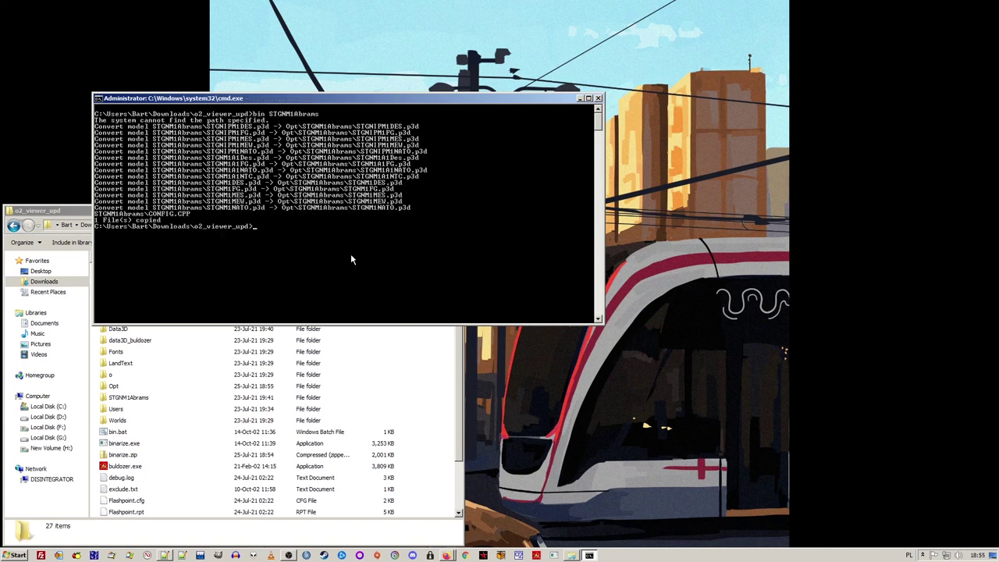
pyautogui.write('t')
pyautogui.press('Return')
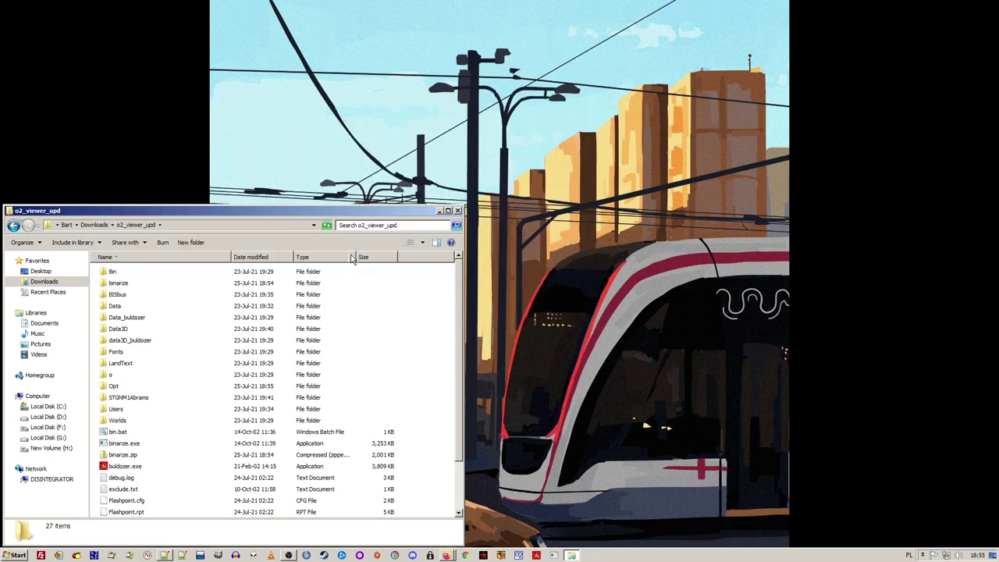
pyautogui.doubleClick(114, 386)
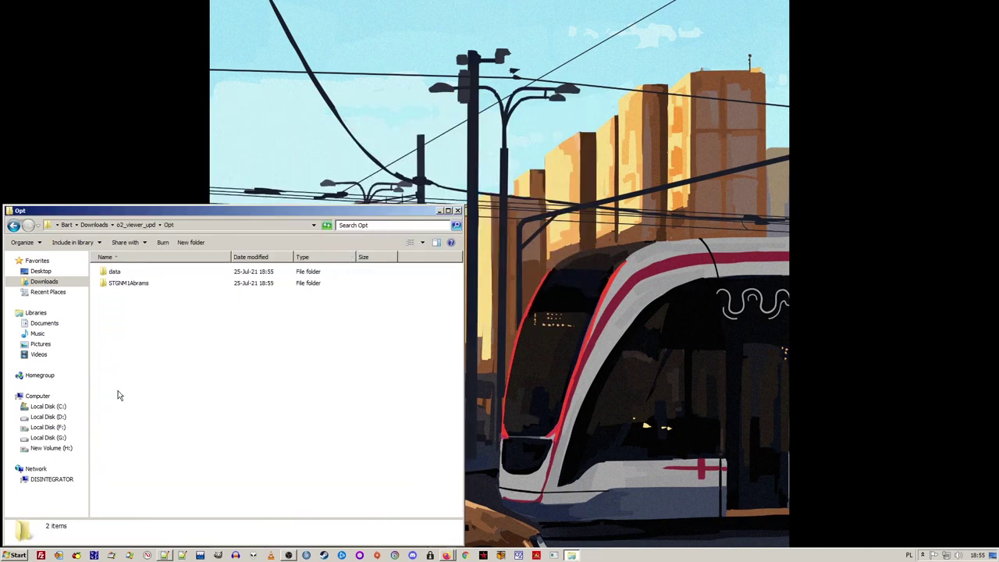
pyautogui.doubleClick(140, 284)
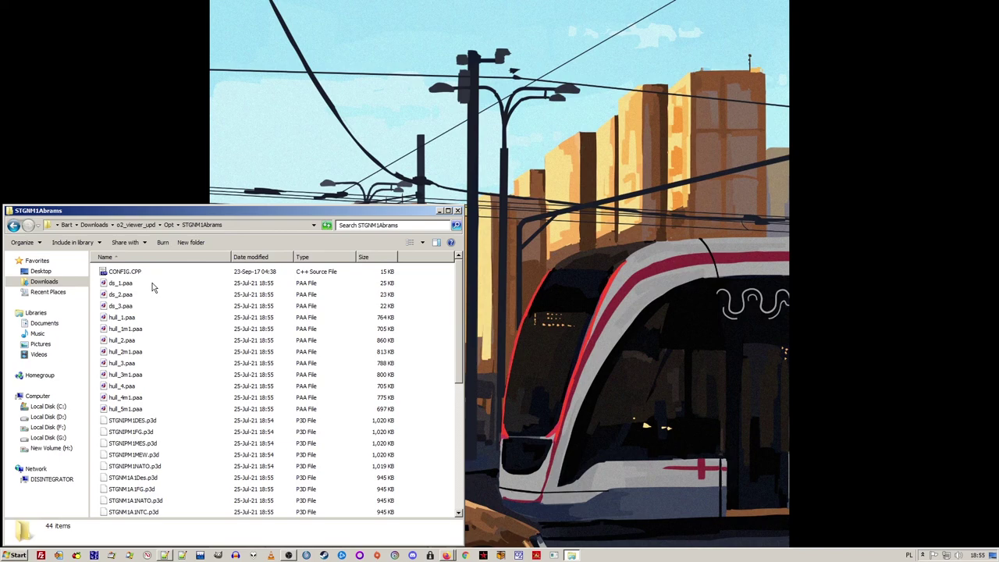
# - Open the ARMA Cold War Assault folder through the fwatch shortcut's file location and enter its AddOns folder
pyautogui.rightClick(484, 555)
pyautogui.click(501, 526)
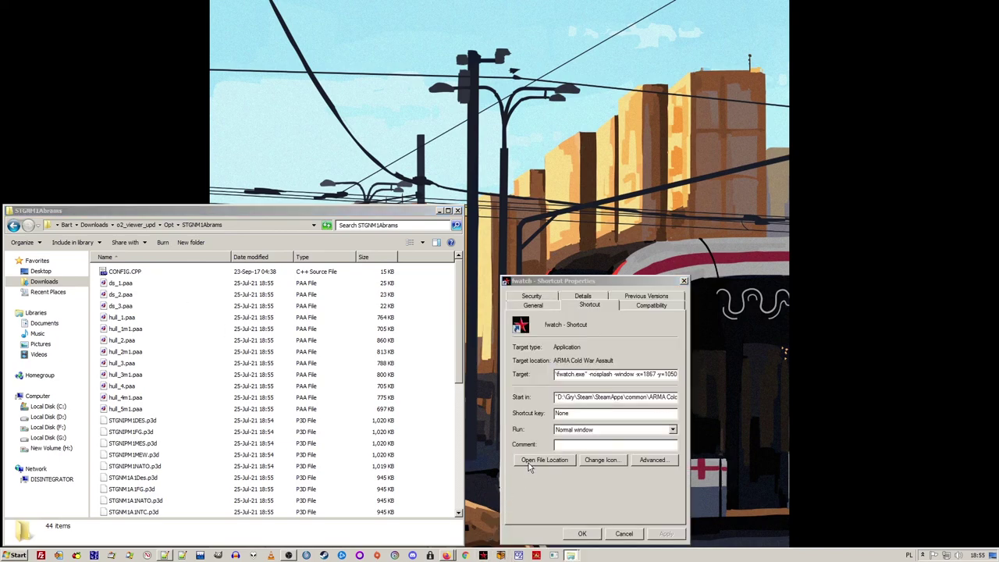
pyautogui.click(530, 469)
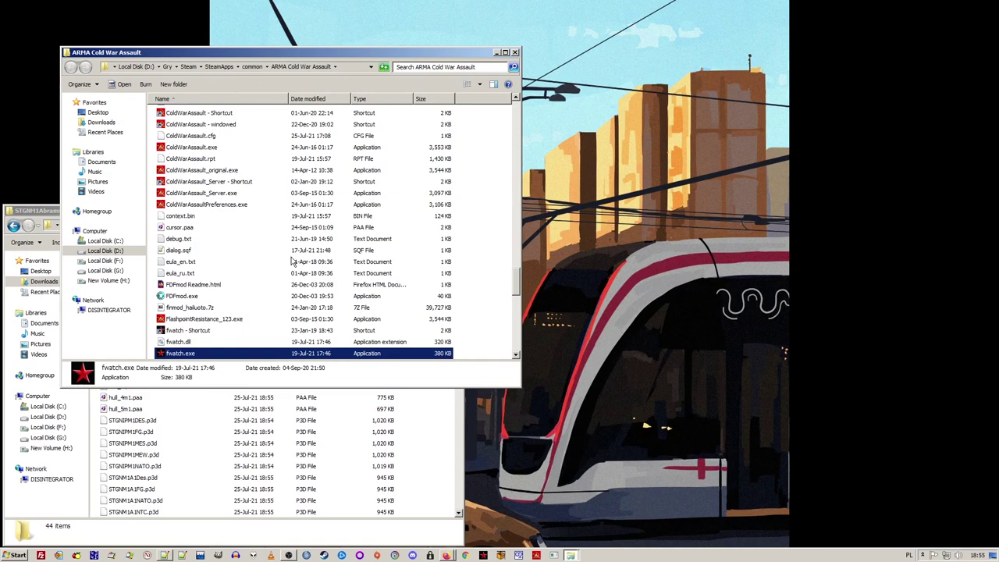
pyautogui.press('Home')
pyautogui.press('Return')
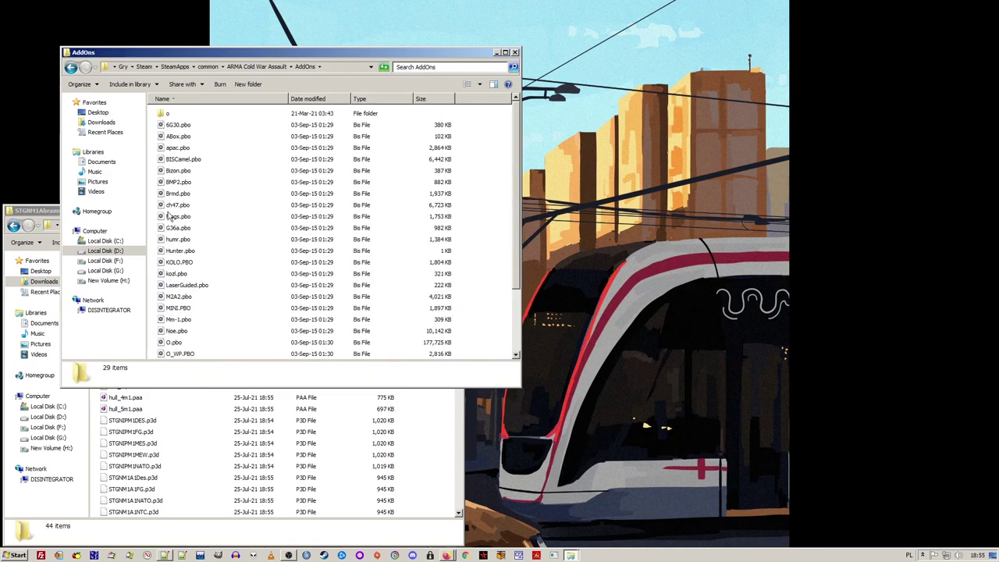
# - Copy the original STGNM1Abrams folder from o2_viewer_upd into the game's AddOns folder
pyautogui.click(55, 213)
pyautogui.click(138, 225)
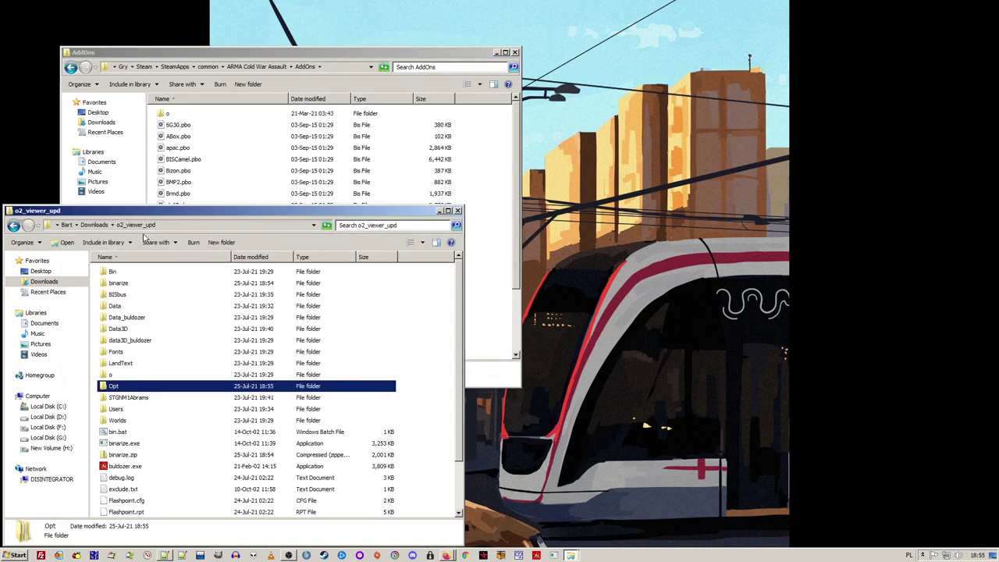
pyautogui.click(141, 401)
pyautogui.click(498, 192)
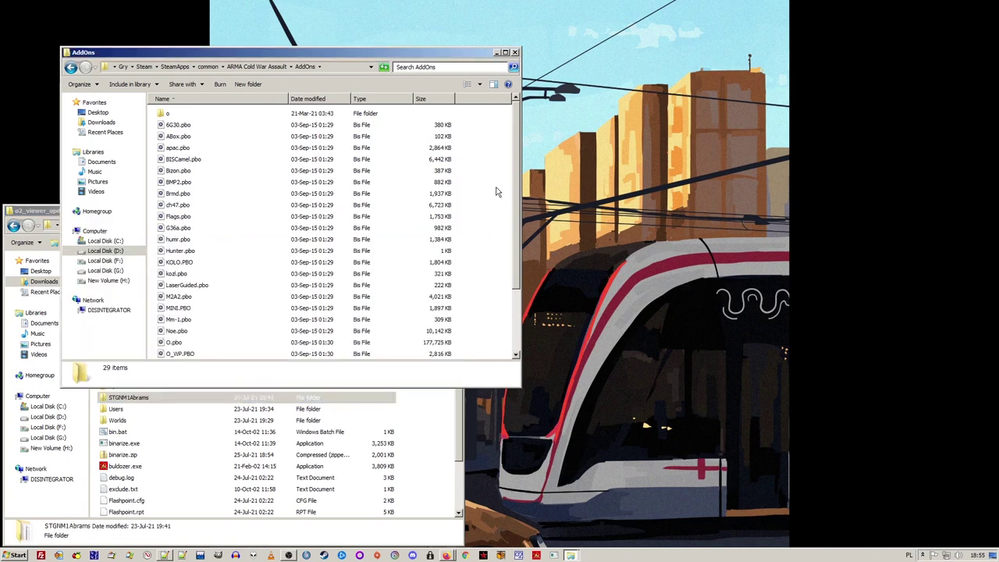
pyautogui.hotkey('ctrl', 'v')
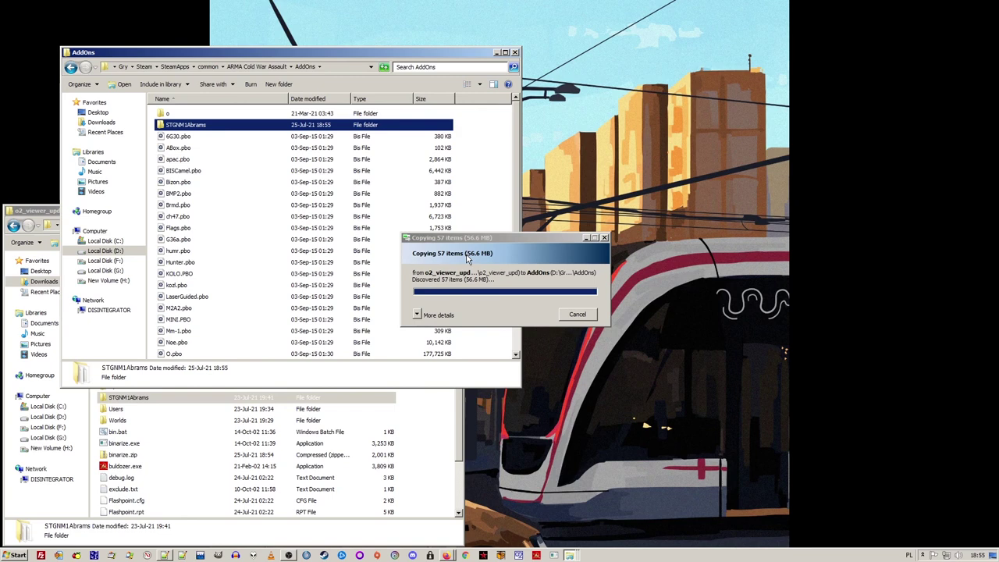
# - Copy all the binarized P3D files from Opt\STGNM1Abrams into AddOns\STGNM1Abrams, replacing the existing models
pyautogui.click(422, 403)
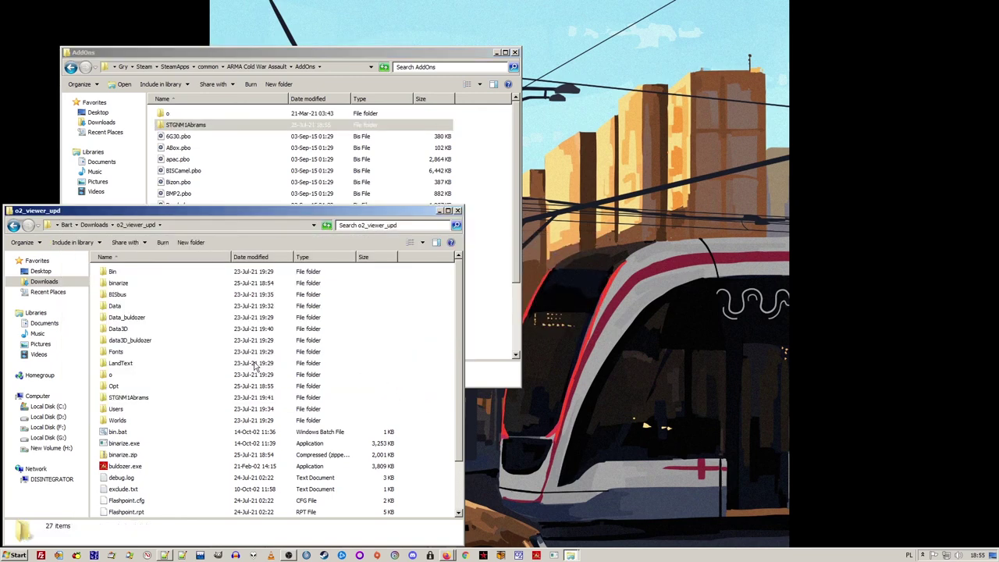
pyautogui.doubleClick(135, 385)
pyautogui.doubleClick(132, 295)
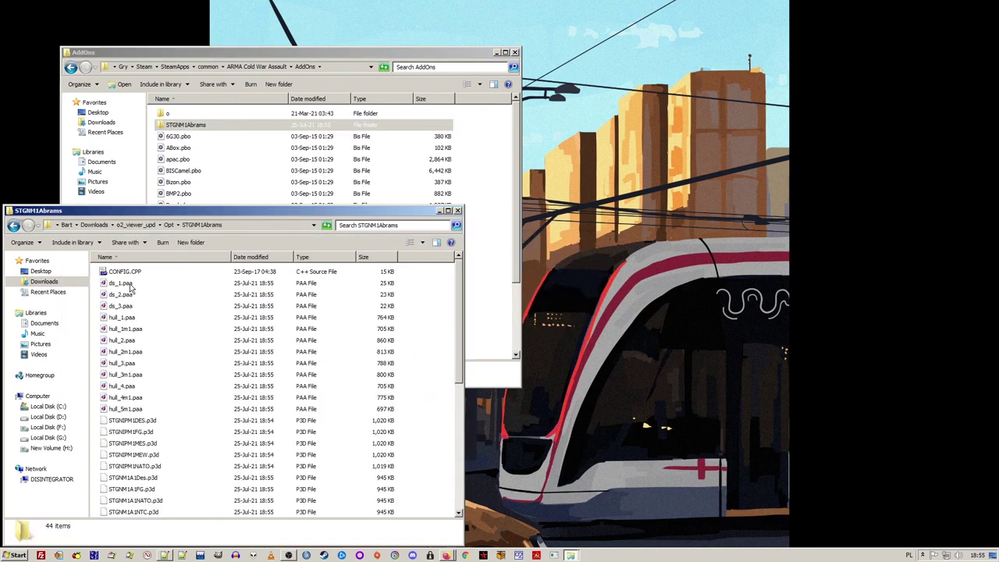
pyautogui.scroll(-1, 206, 329)
pyautogui.scroll(-2, 206, 328)
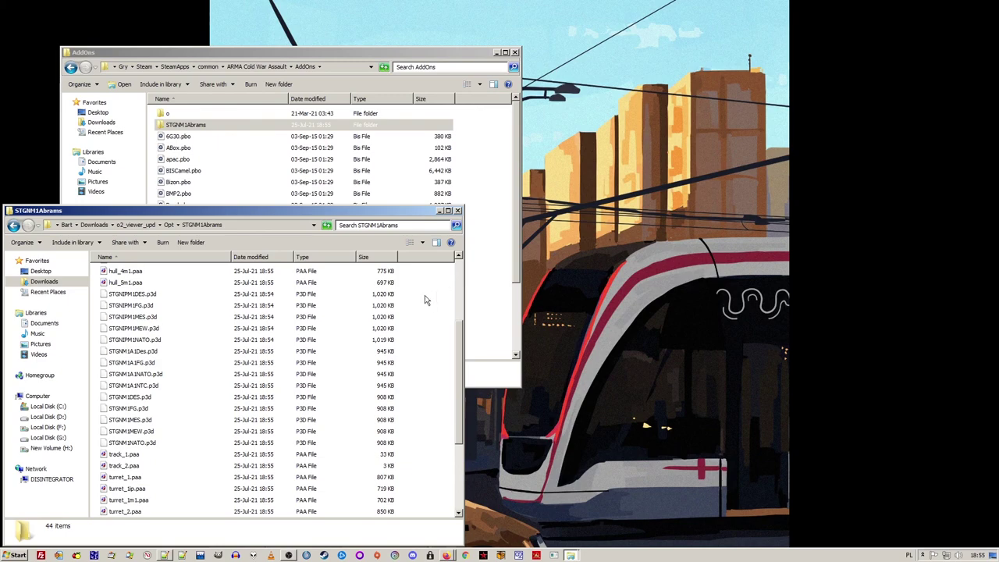
pyautogui.moveTo(425, 295); pyautogui.dragTo(145, 442)
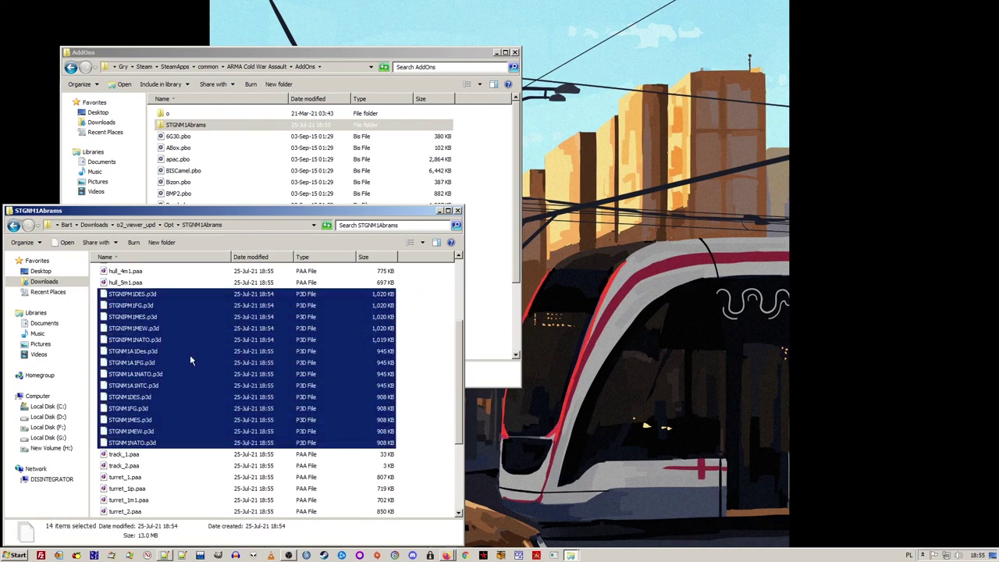
pyautogui.doubleClick(186, 125)
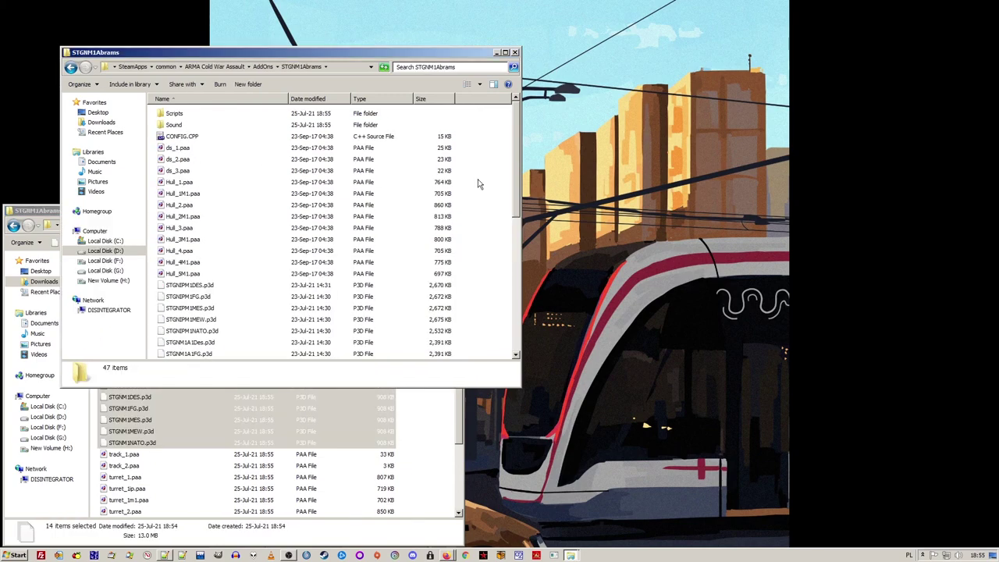
pyautogui.hotkey('ctrl', 'v')
pyautogui.click(402, 373)
pyautogui.click(450, 236)
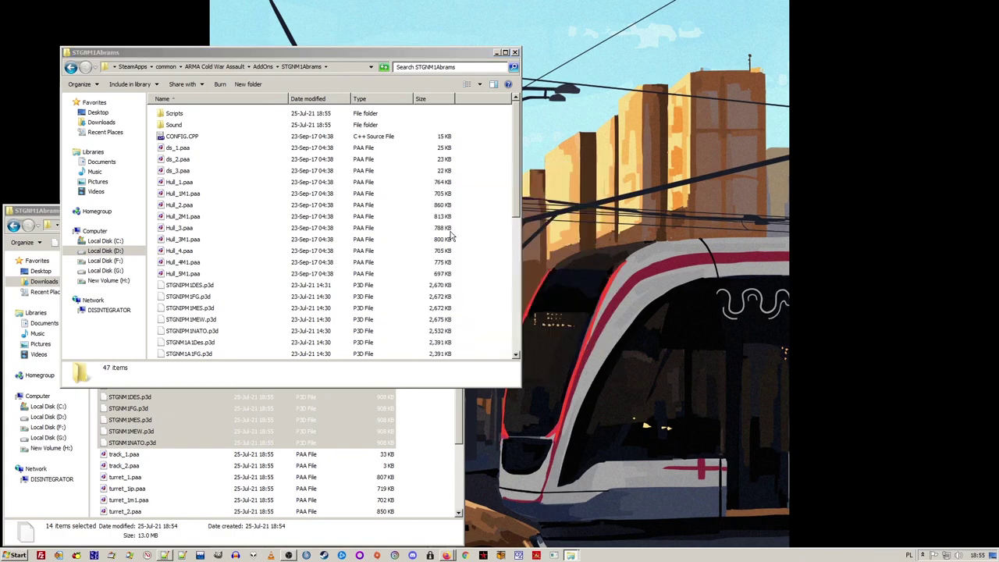
pyautogui.click(493, 307)
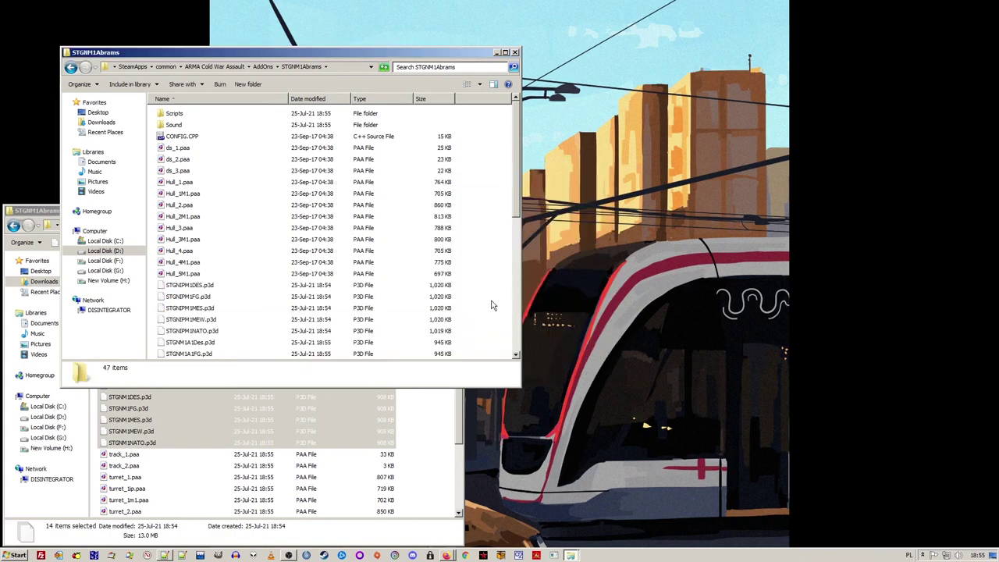
# - Pack the STGNM1Abrams folder by running "..\fwatch\data\makepbo -nk STGNM1Abrams" in a command window from AddOns, and close both windows
pyautogui.click(262, 66)
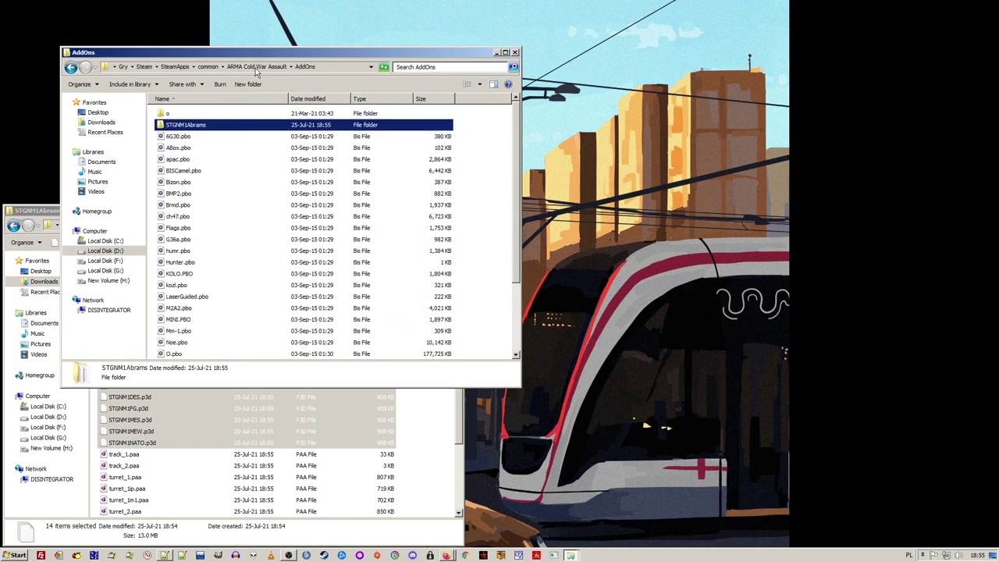
pyautogui.keyDown('shift'); pyautogui.rightClick(479, 175); pyautogui.keyUp('shift')
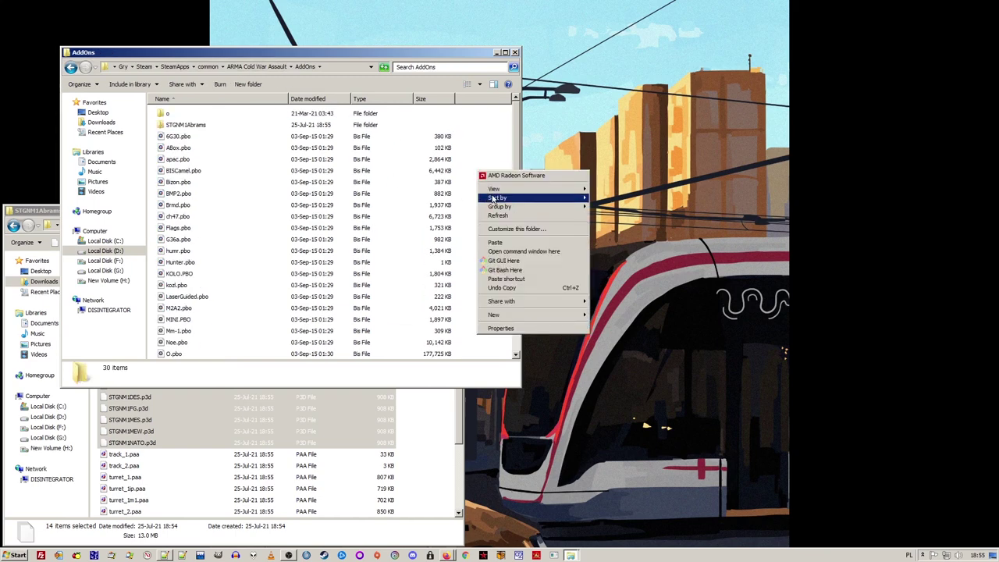
pyautogui.click(516, 251)
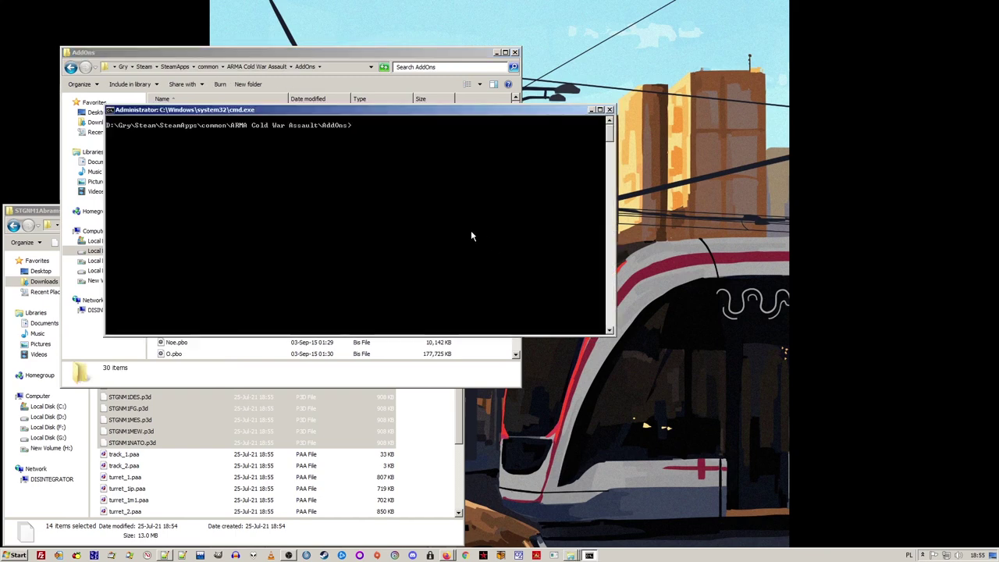
pyautogui.write('..\\fwatch')
pyautogui.write('\\data\\mak')
pyautogui.write('epbo -nk st')
pyautogui.write('g')
pyautogui.press('Tab')
pyautogui.press('Return')
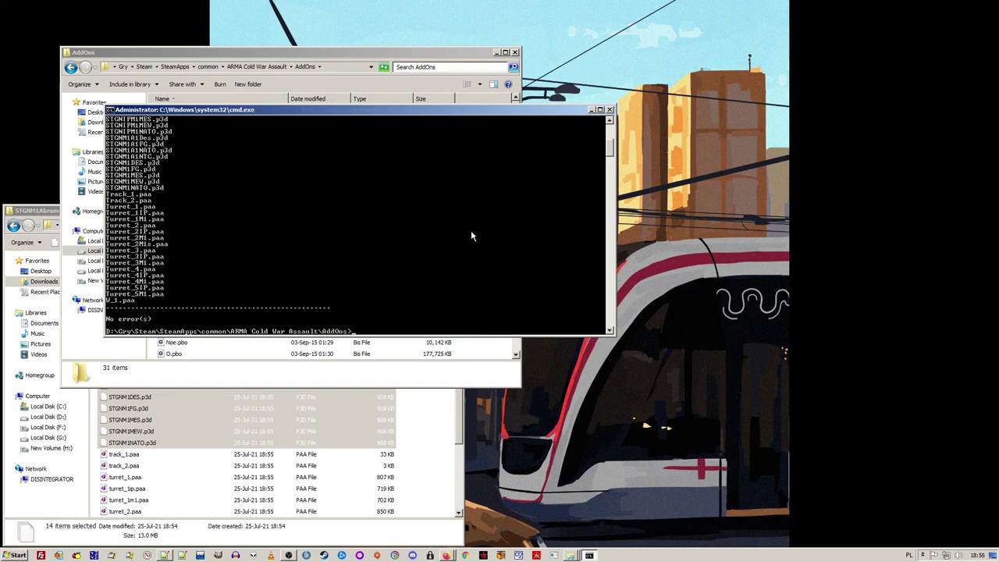
pyautogui.write('exit')
pyautogui.press('Return')
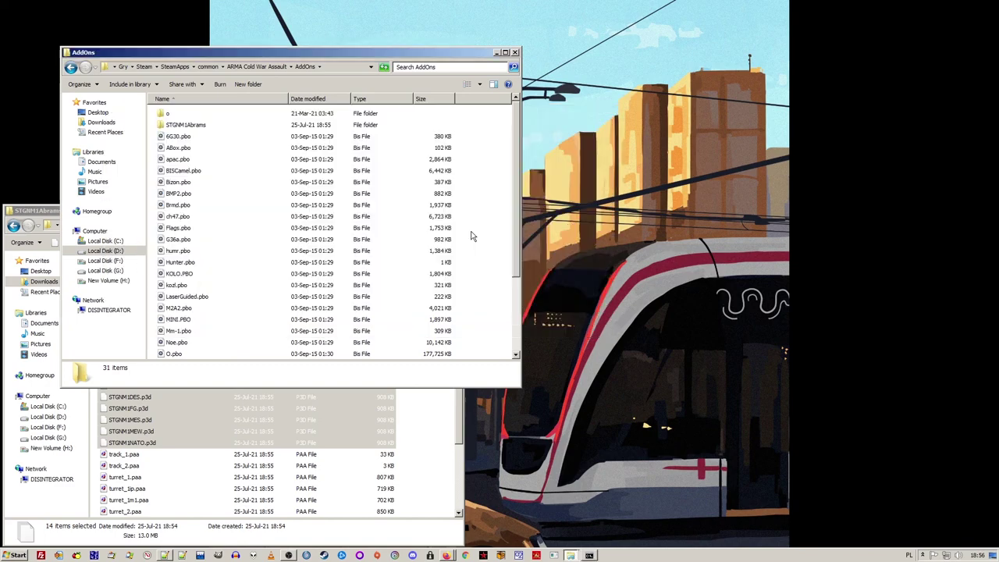
pyautogui.click(514, 52)
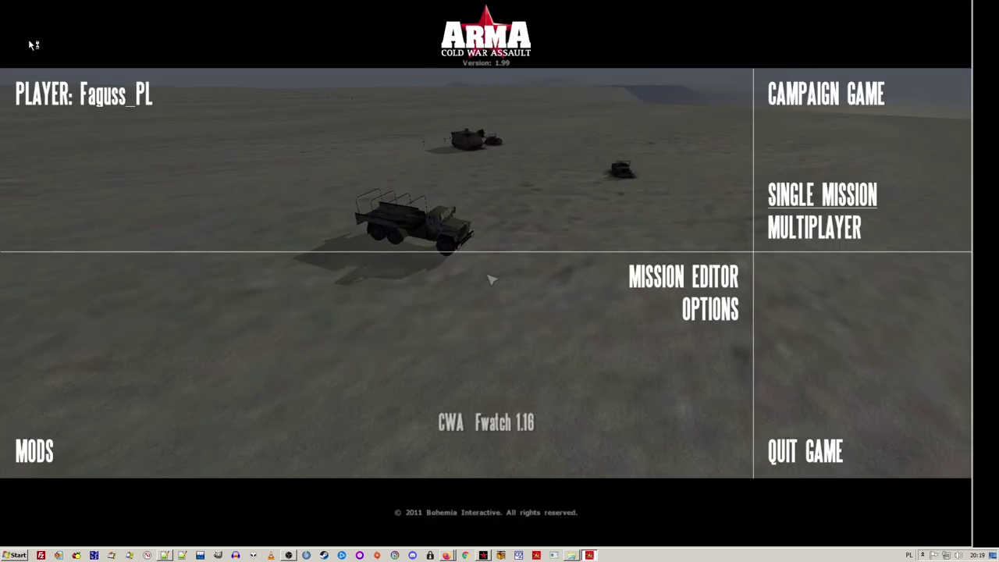
# - Open the mission editor on Desert Island and insert a West Armored (STGN) M1 (NATO) with the player as commander
pyautogui.click(492, 280)
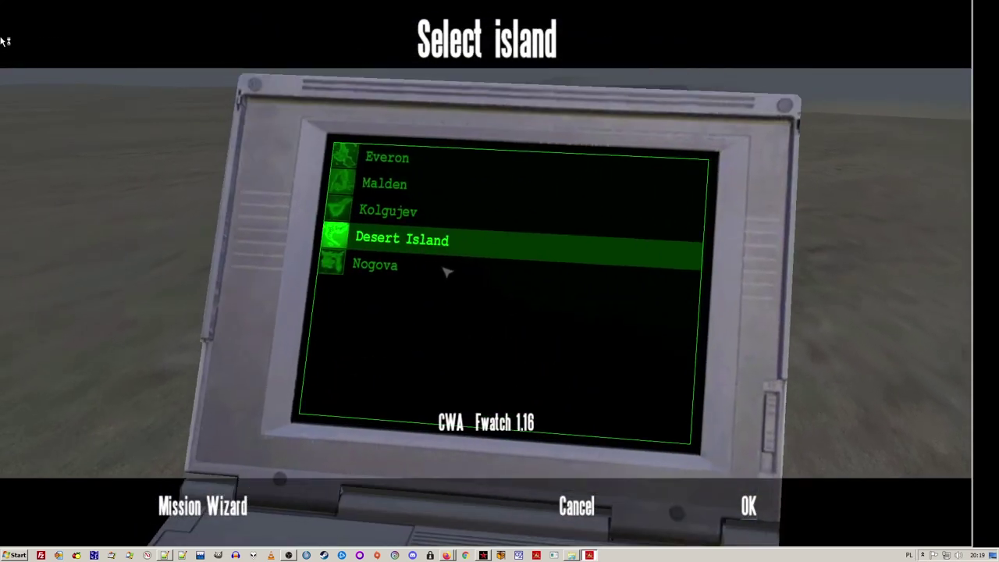
pyautogui.doubleClick(398, 239)
pyautogui.doubleClick(382, 268)
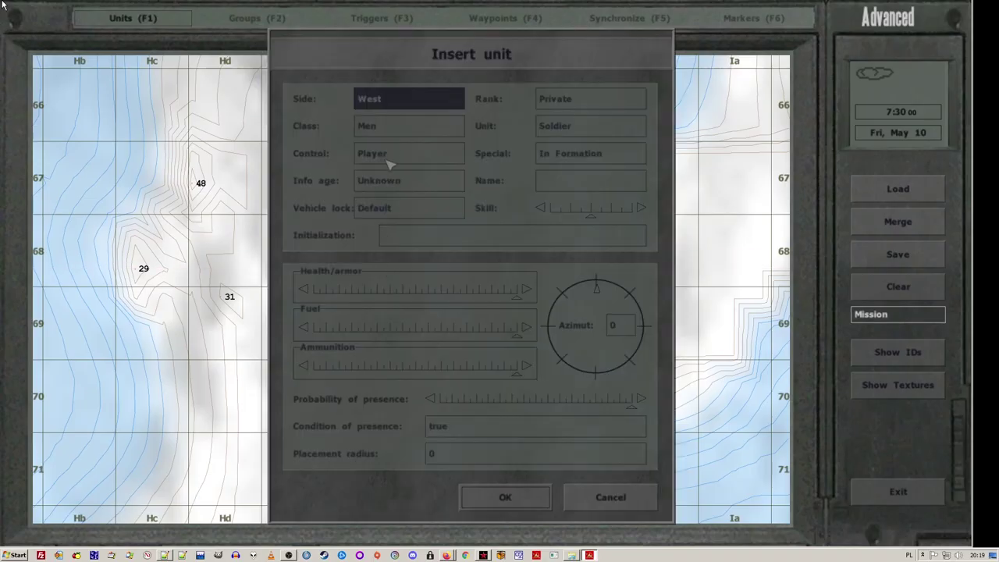
pyautogui.click(396, 119)
pyautogui.click(415, 168)
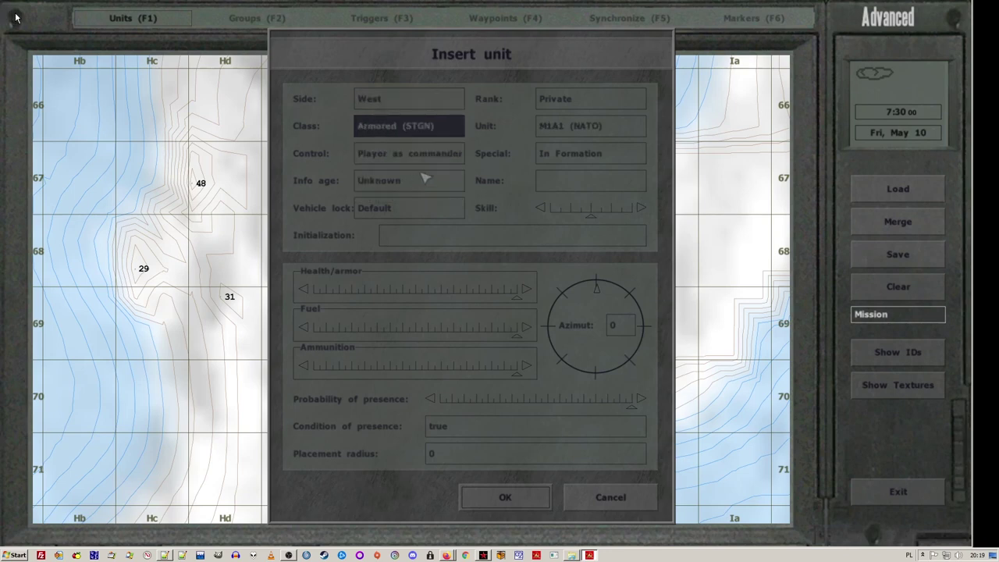
pyautogui.click(562, 127)
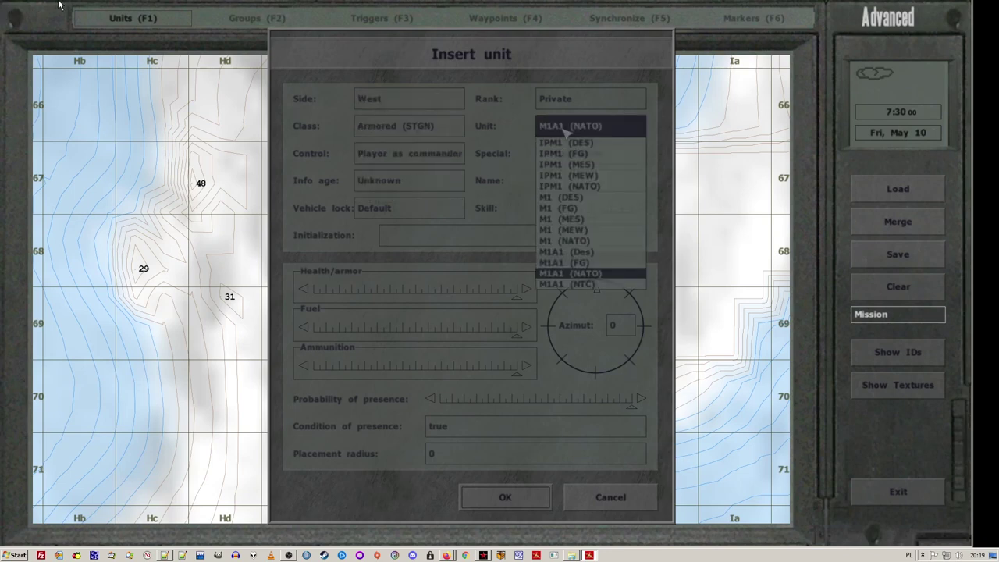
pyautogui.click(586, 238)
pyautogui.click(505, 498)
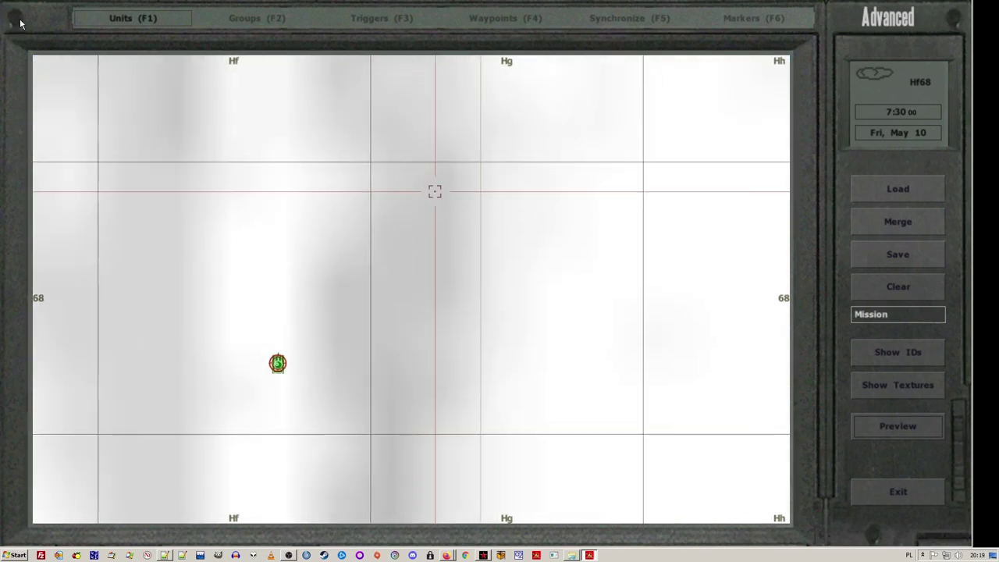
# - Insert an East Armored T72 northeast of the player's tank on the map, facing southwest toward it
pyautogui.doubleClick(435, 191)
pyautogui.click(392, 99)
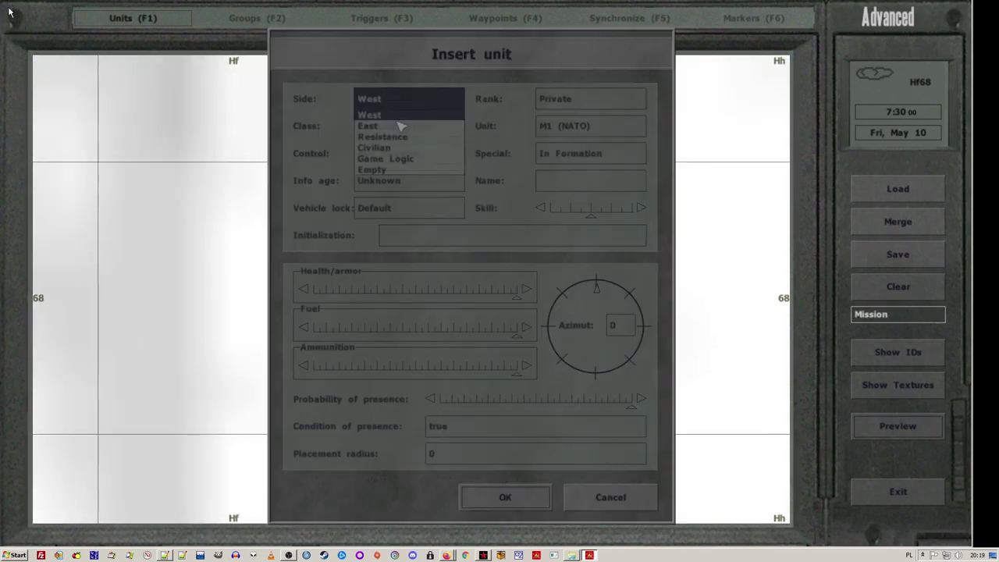
pyautogui.click(400, 128)
pyautogui.click(590, 125)
pyautogui.click(411, 128)
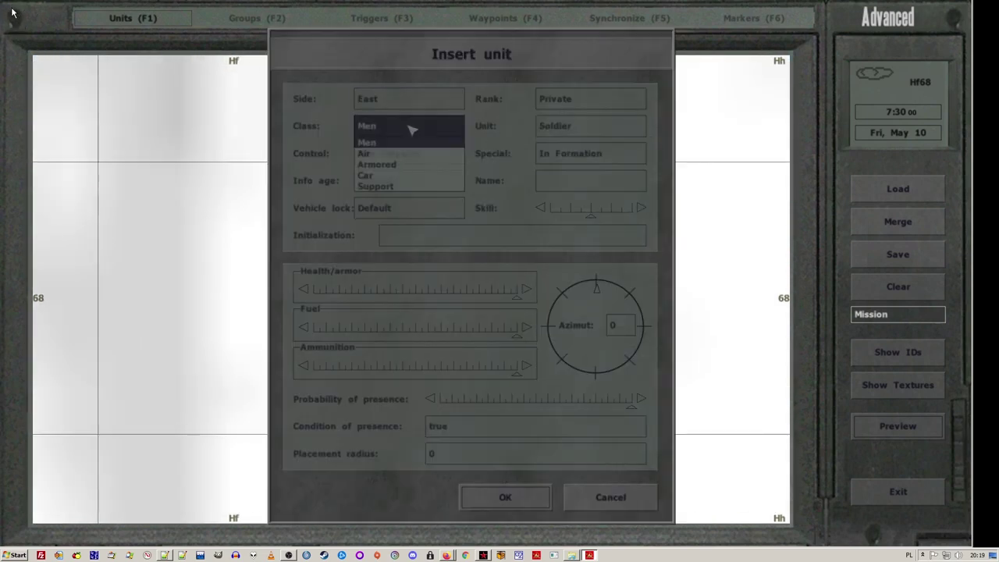
pyautogui.click(409, 165)
pyautogui.click(570, 129)
pyautogui.click(576, 209)
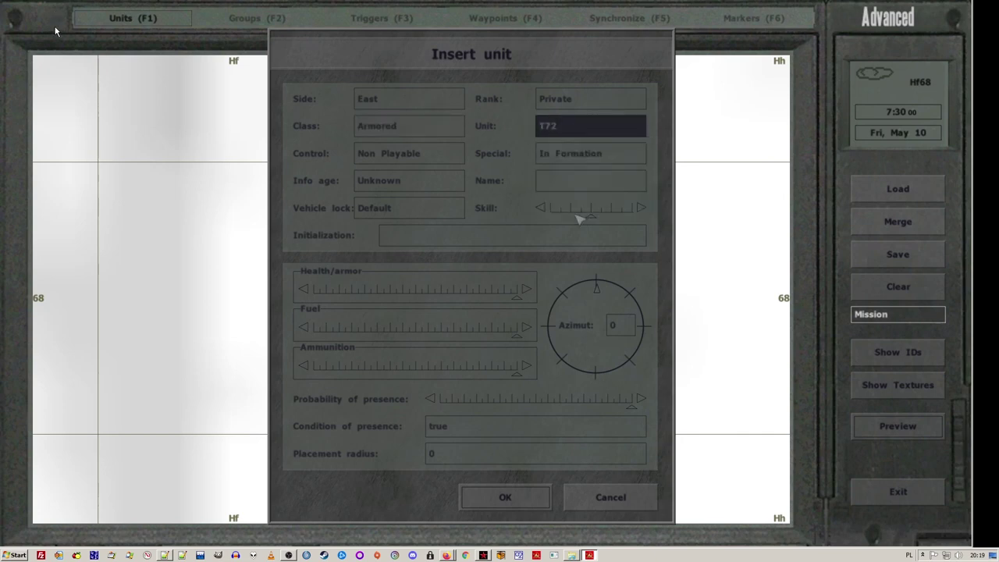
pyautogui.click(565, 357)
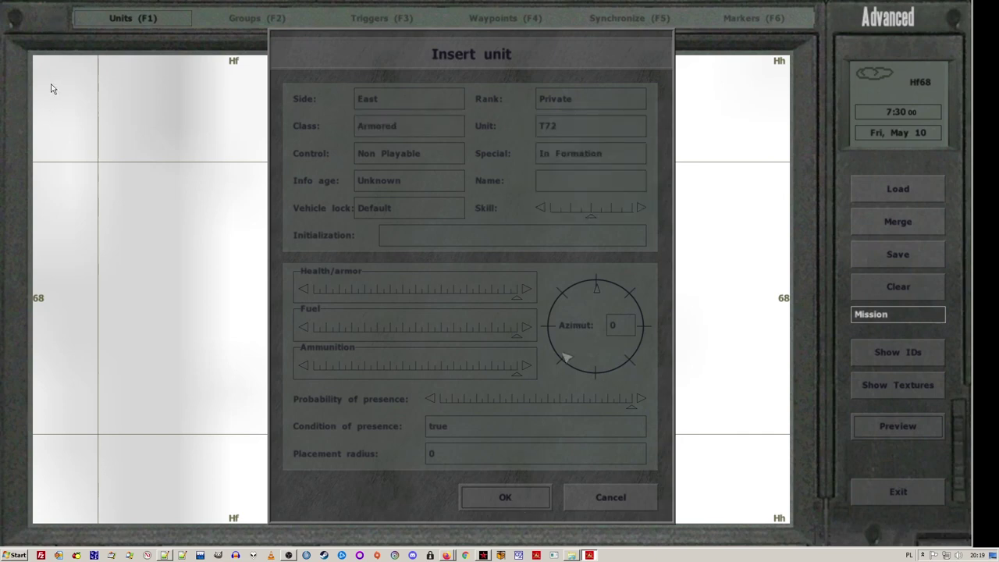
pyautogui.click(507, 497)
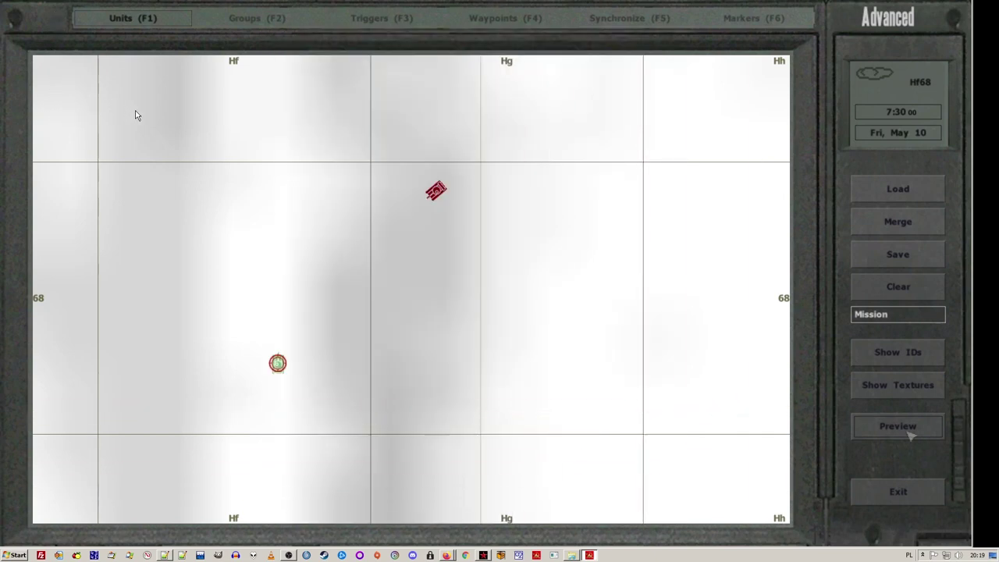
# - Preview the mission and inspect the M1 in external view while turning it toward the enemy T72
pyautogui.click(905, 429)
pyautogui.press('KP_Enter')
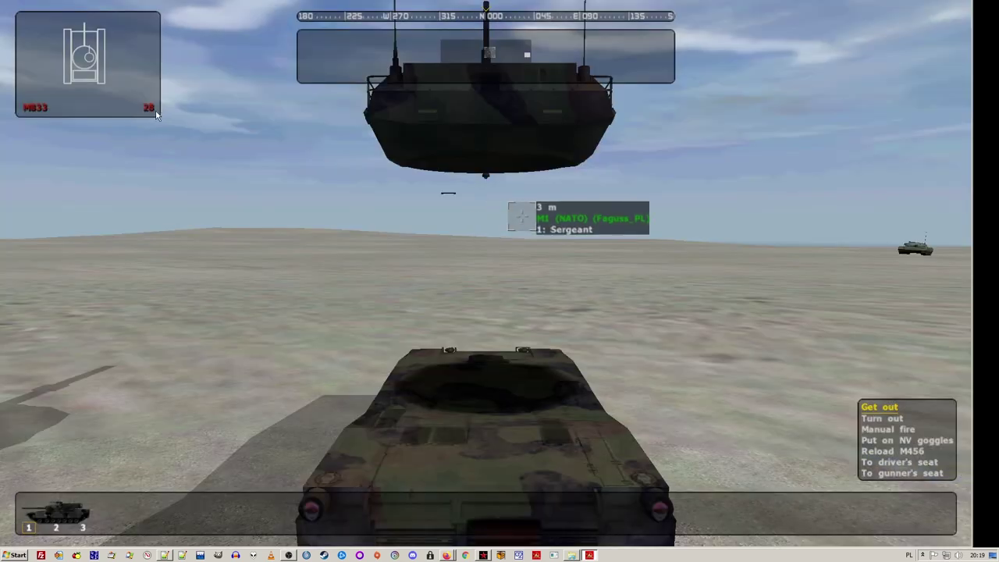
pyautogui.press('d')
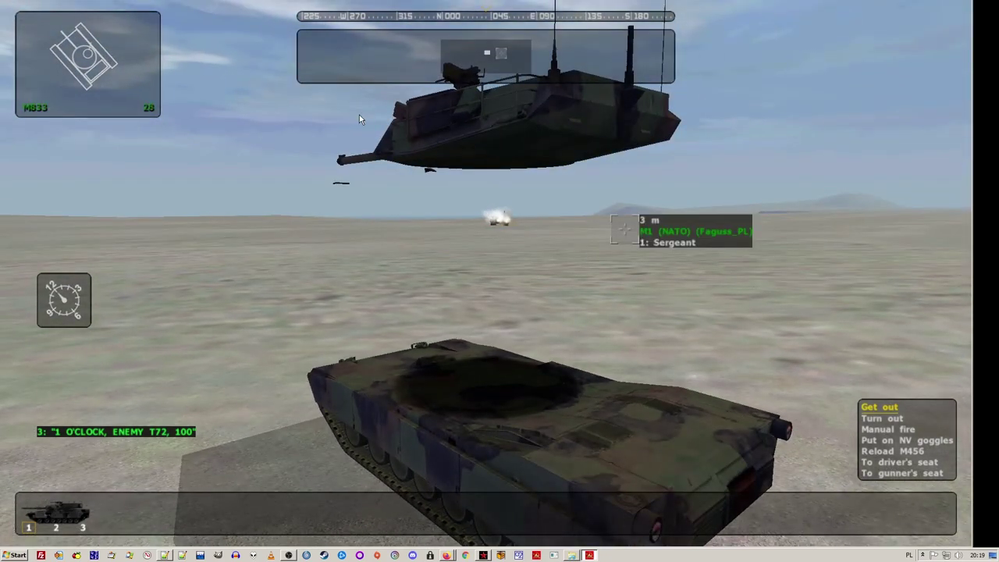
# - Move to the gunner's seat and fire three M833 rounds at the enemy T72
pyautogui.scroll(-6, 359, 115)
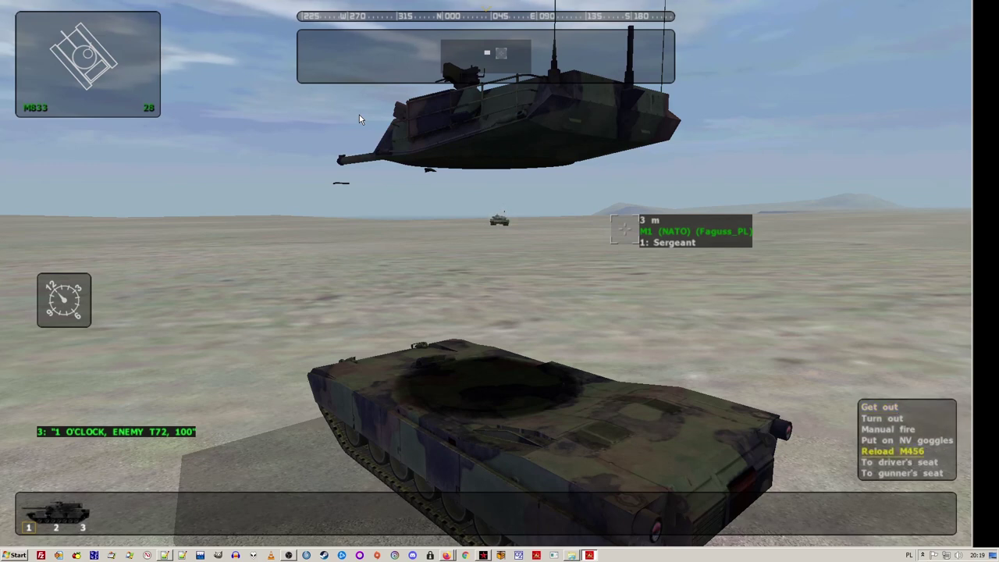
pyautogui.middleClick(359, 114)
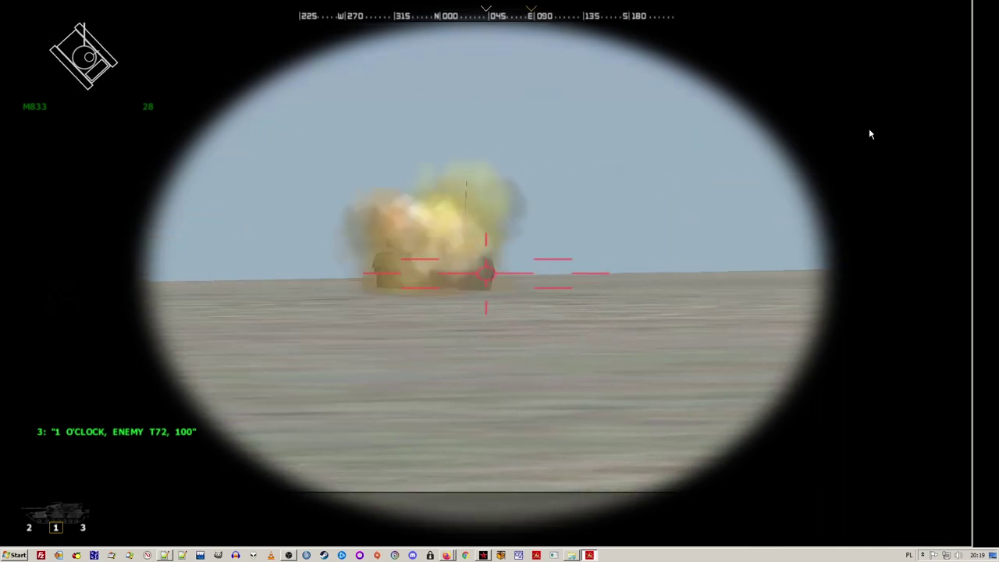
pyautogui.click(804, 125)
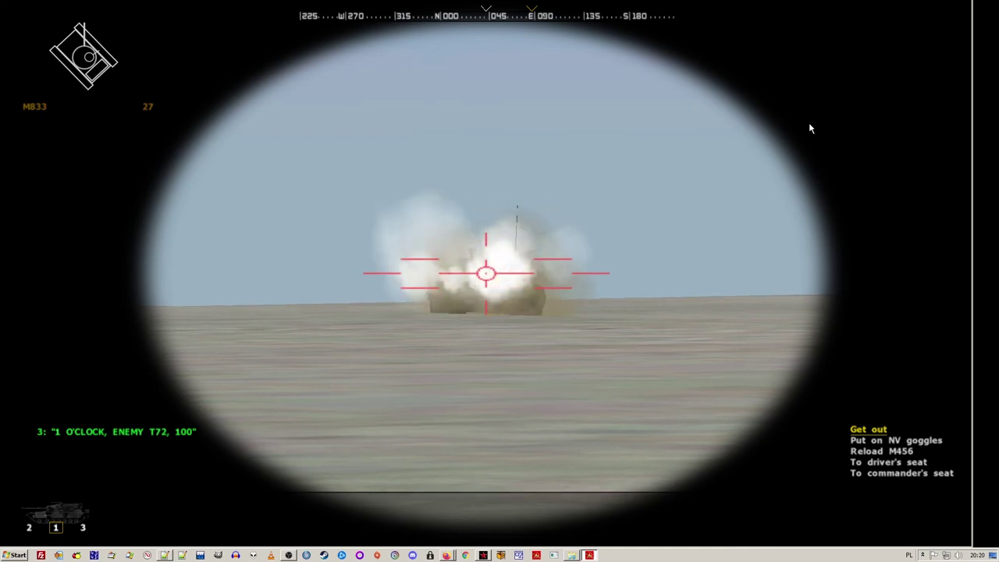
pyautogui.click(809, 125)
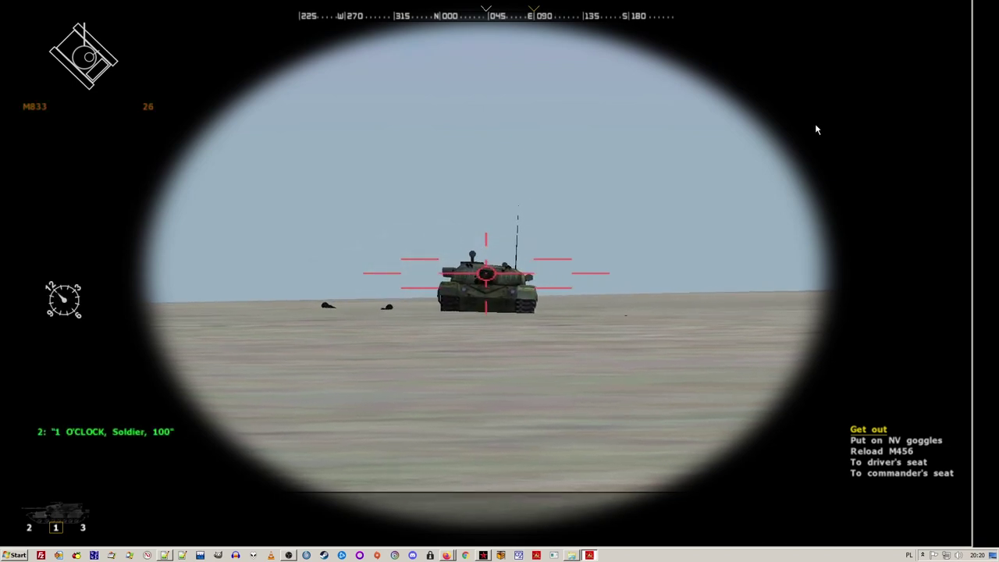
pyautogui.click(816, 126)
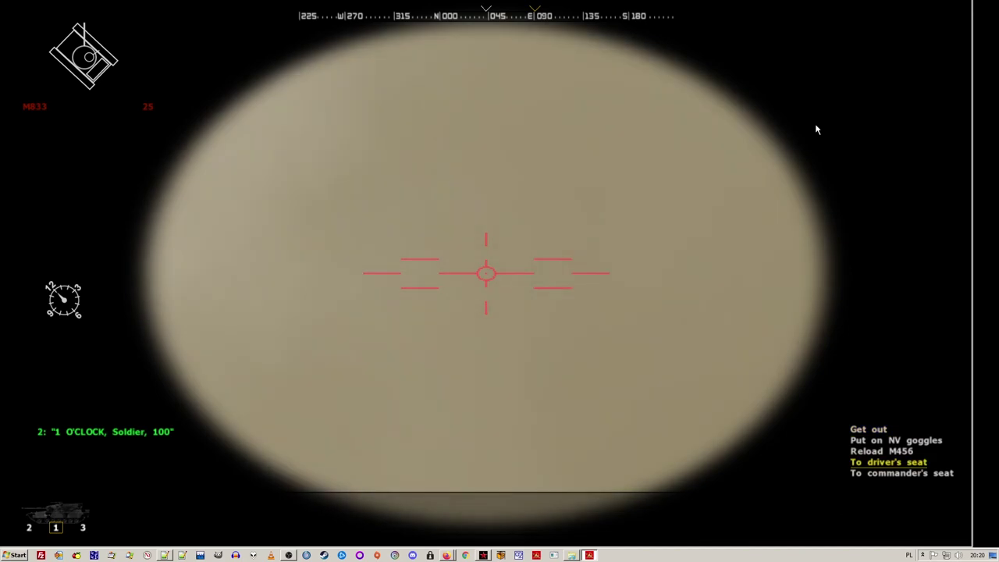
# - Return to the tank commander's seat and switch to the external view
pyautogui.scroll(1, 816, 125)
pyautogui.middleClick(816, 123)
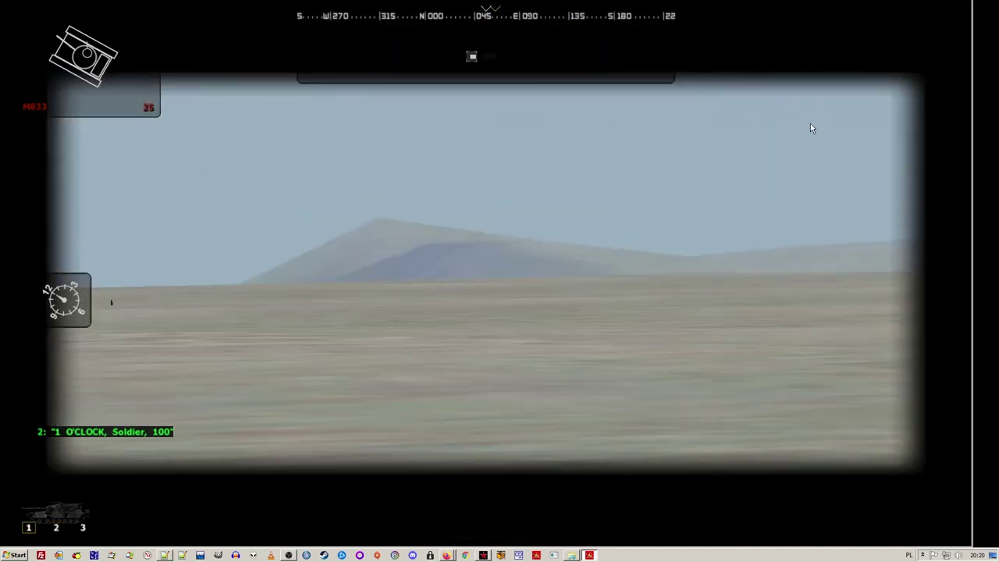
pyautogui.press('KP_Enter')
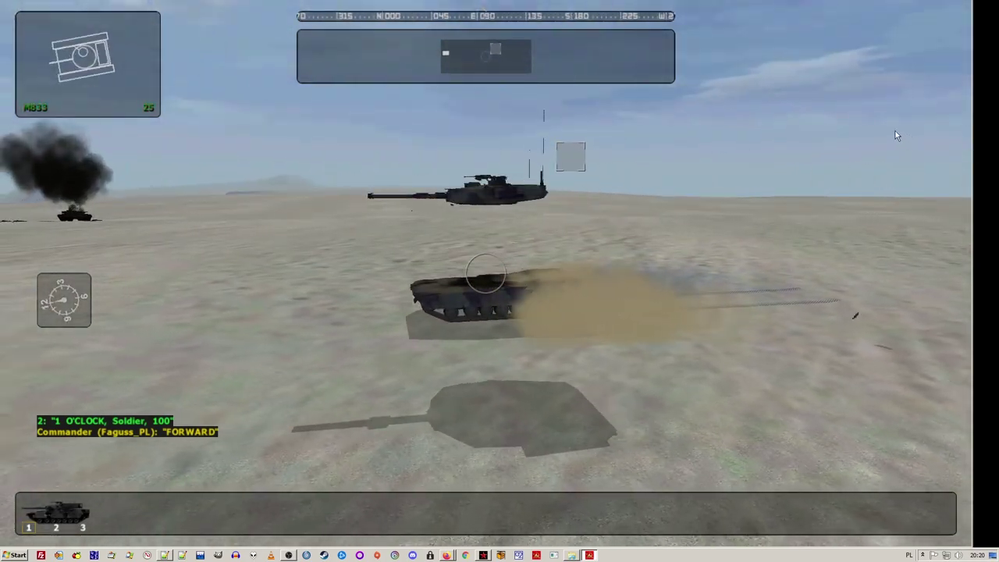
# - Order the tank right, forward and to a halt past the wrecked T72, and quit the game
pyautogui.press('d')
pyautogui.press('Up')
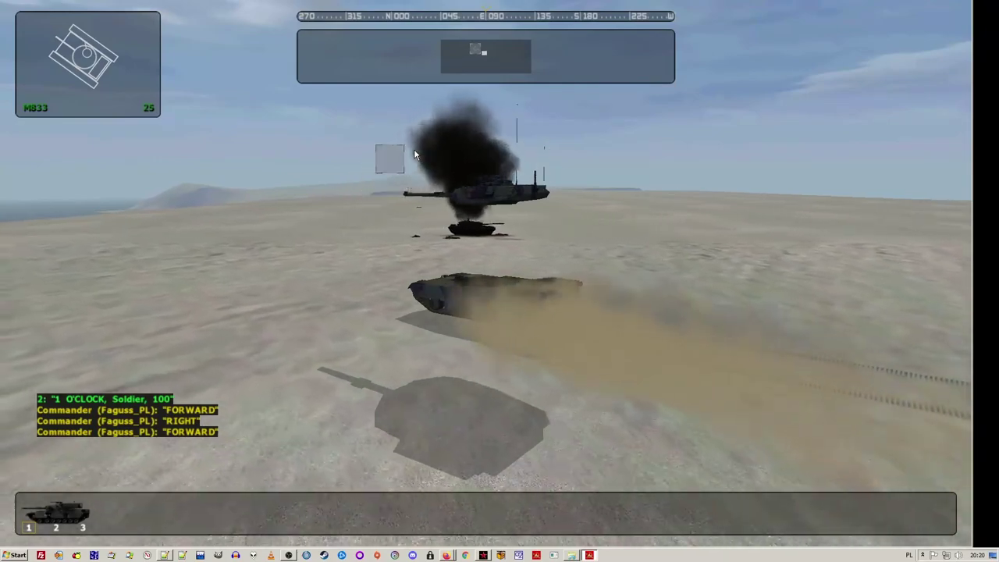
pyautogui.press('Down')
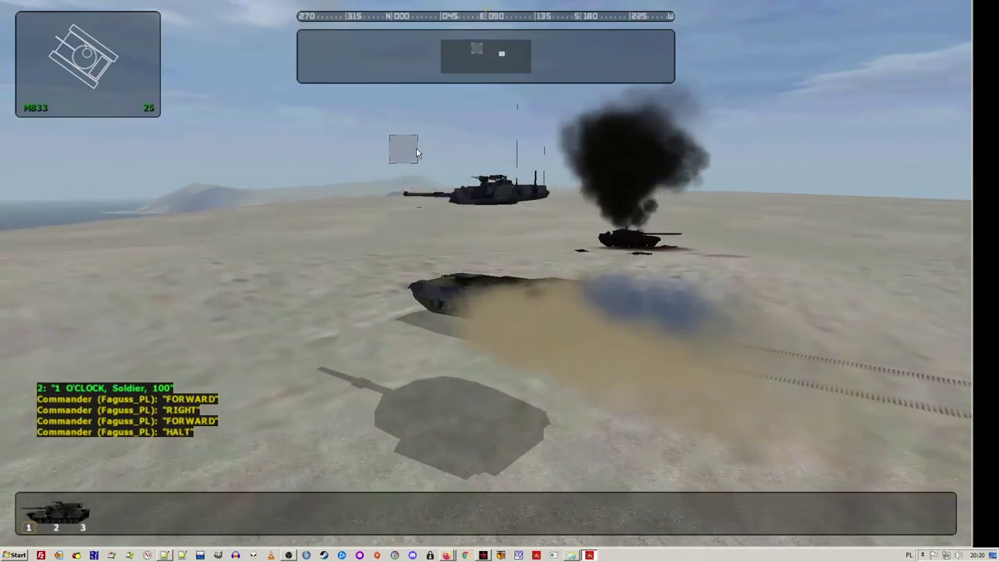
pyautogui.scroll(-1, 416, 147)
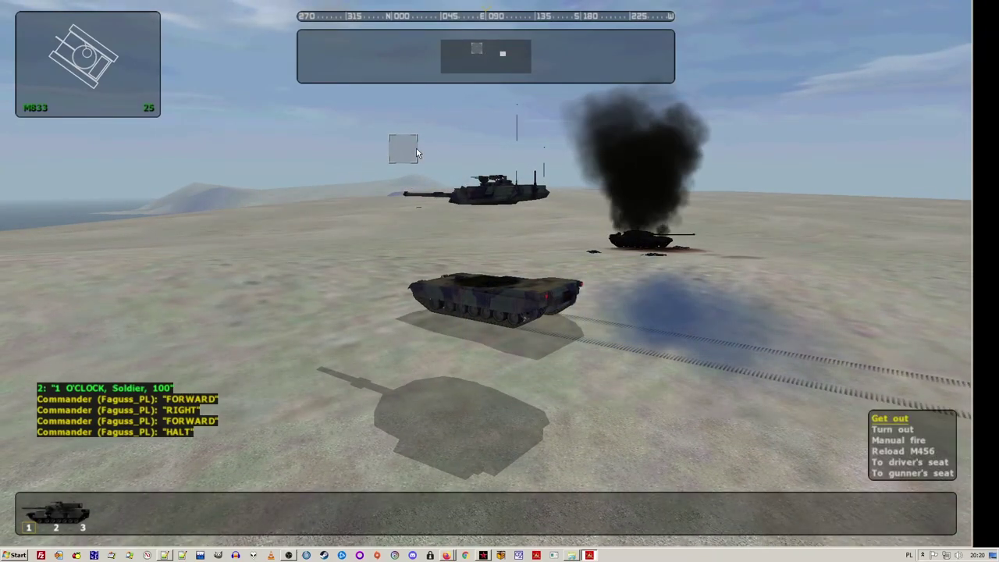
pyautogui.hotkey('alt', 'F4')
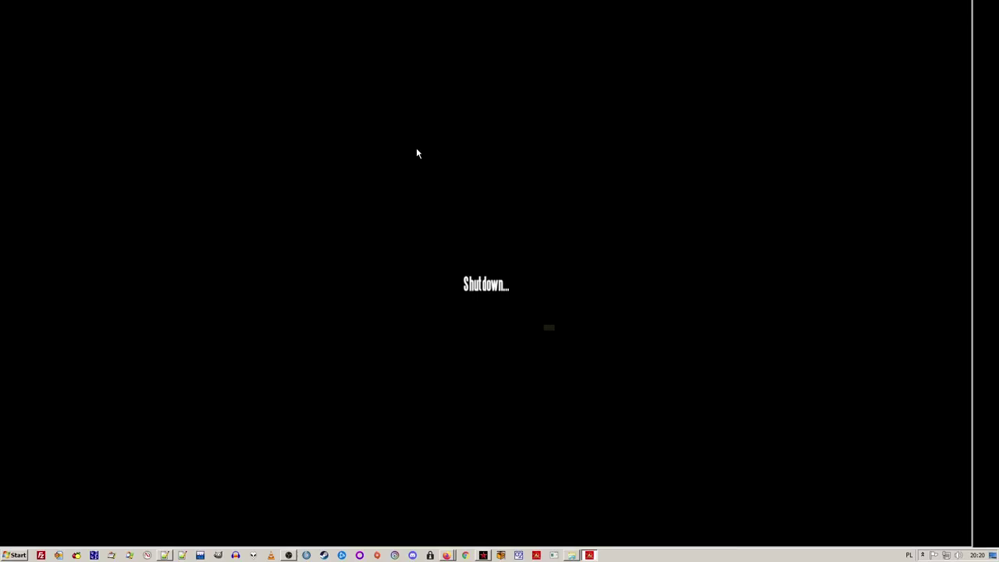